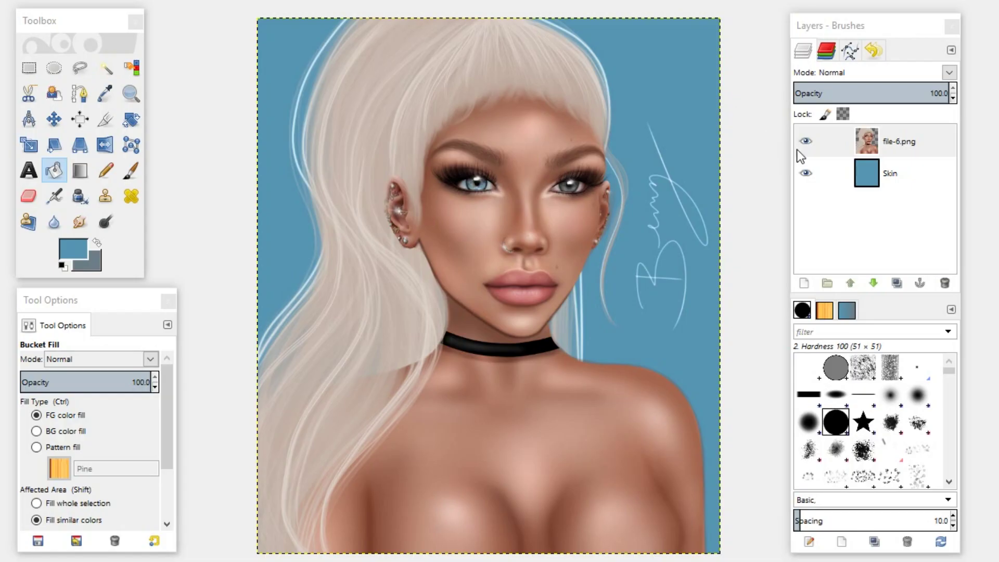
Duplicate the file-6.png portrait layer and hide the original beneath the copy
{"action": "left_click", "coordinate": [897, 144]}
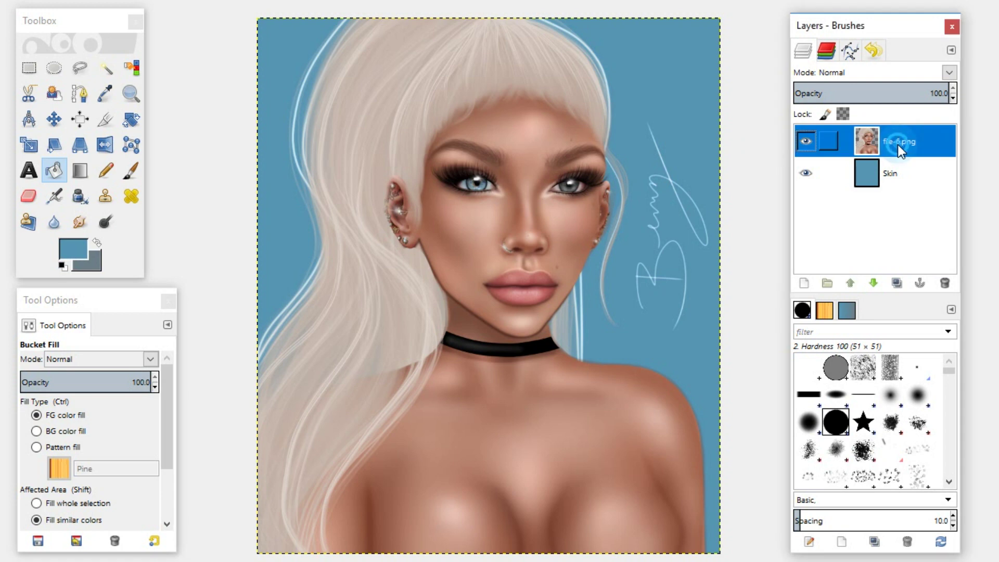
{"action": "right_click", "coordinate": [863, 144]}
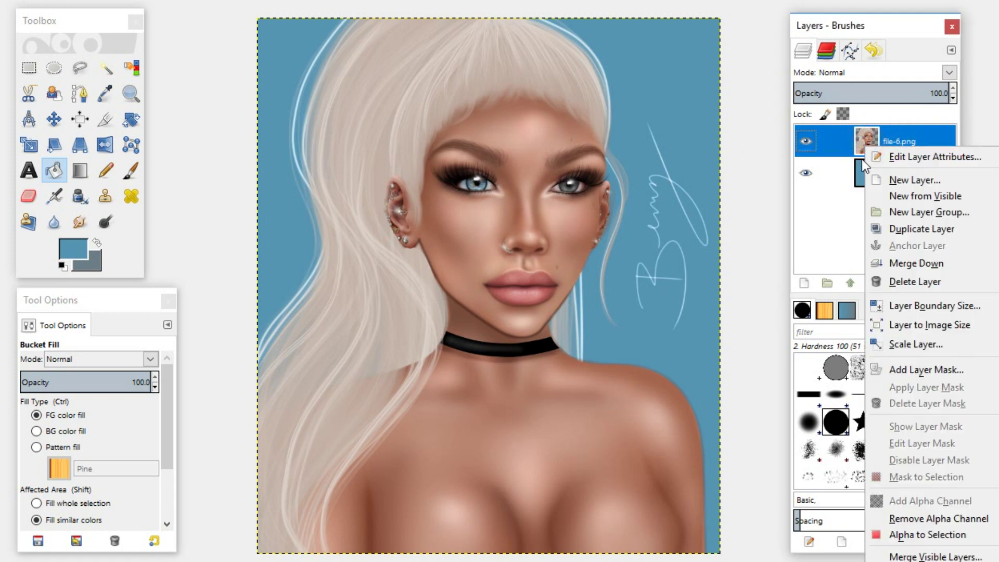
{"action": "left_click", "coordinate": [940, 230]}
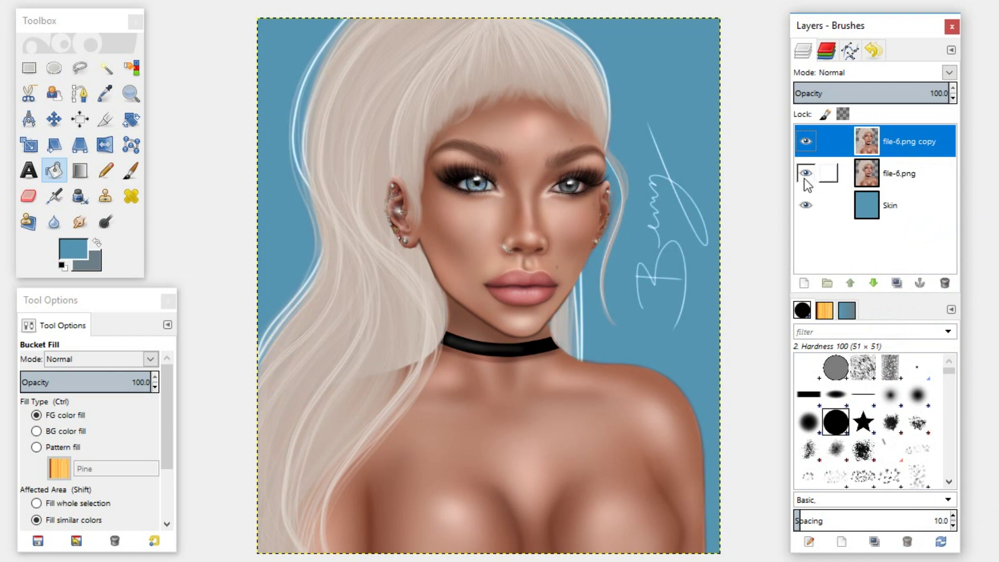
{"action": "left_click", "coordinate": [805, 173]}
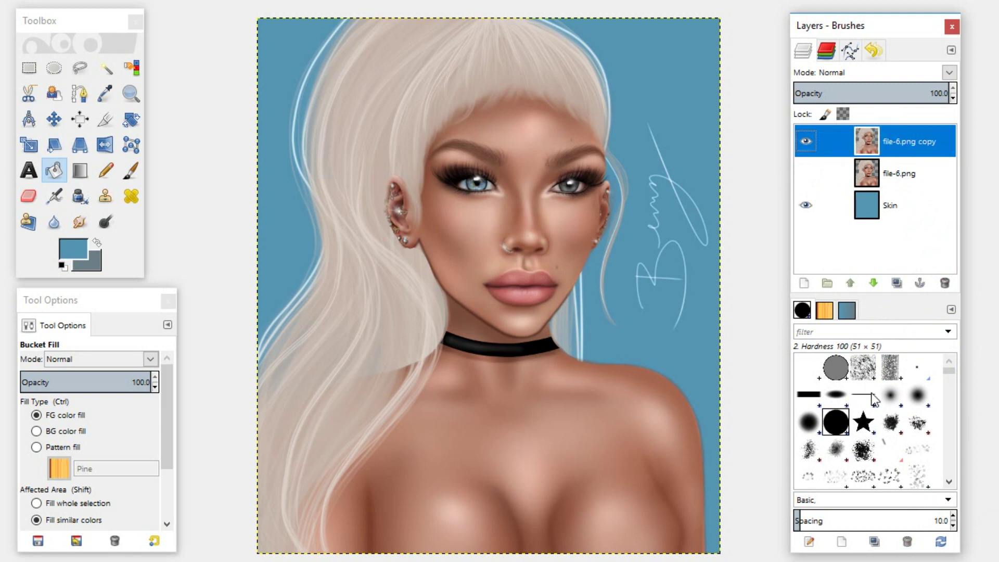
Set Dodge/Burn to Dodge, Highlights, exposure about 40, with the soft Hardness 025 brush enlarged
{"action": "left_click", "coordinate": [893, 394]}
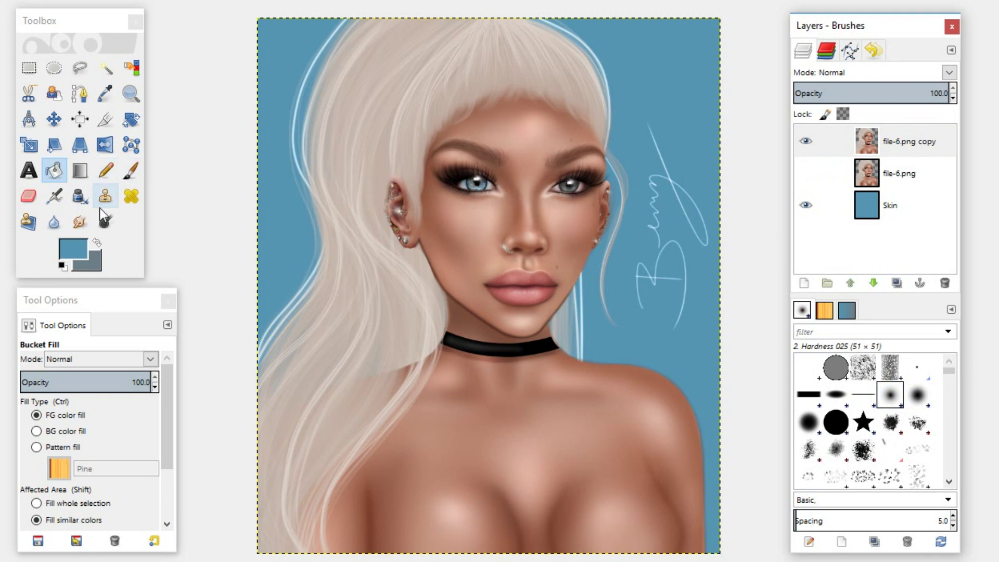
{"action": "left_click", "coordinate": [107, 223]}
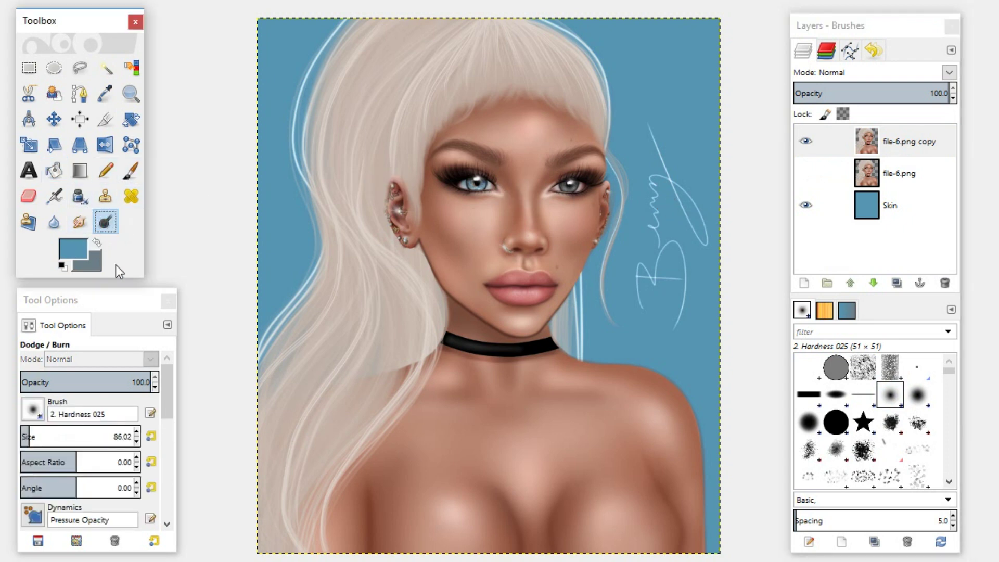
{"action": "left_click_drag", "start_coordinate": [167, 388], "coordinate": [180, 496]}
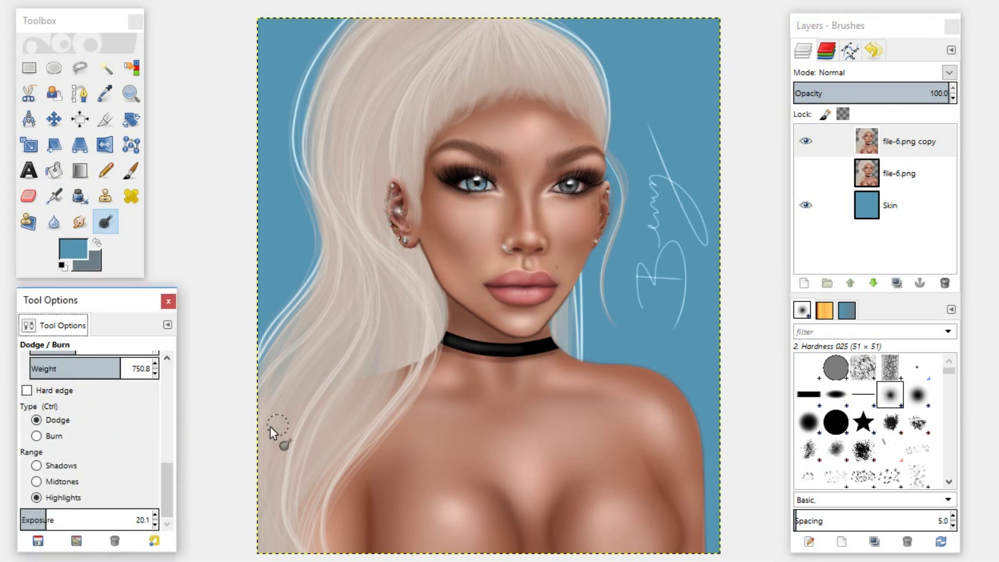
{"action": "left_click", "coordinate": [37, 420]}
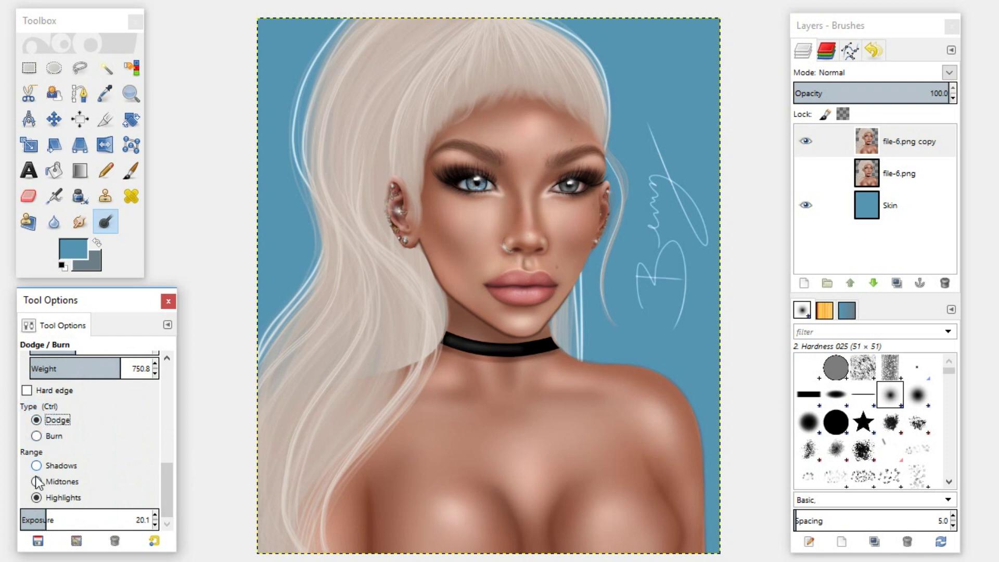
{"action": "left_click", "coordinate": [36, 498]}
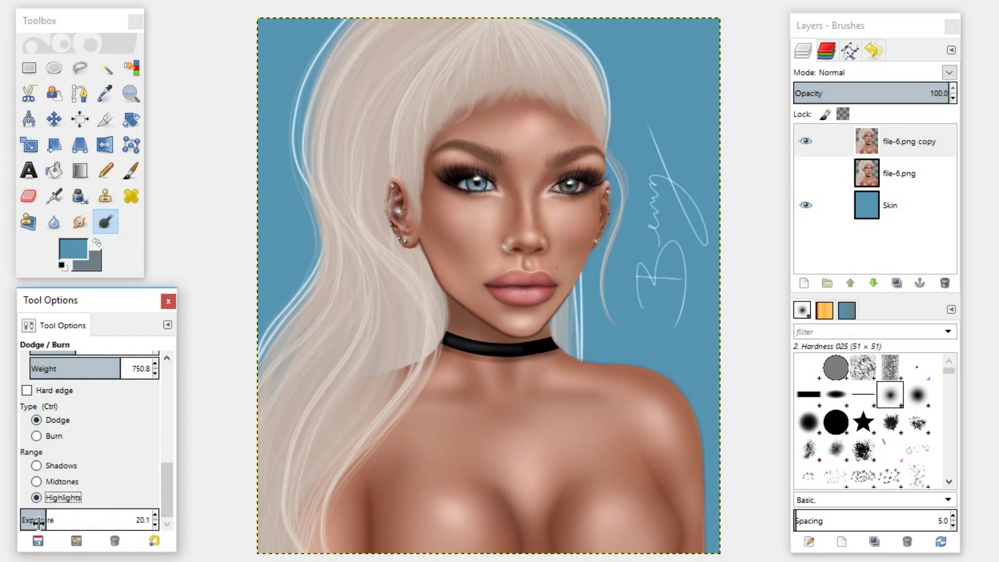
{"action": "mouse_move", "coordinate": [47, 519]}
{"action": "left_mouse_down"}
{"action": "mouse_move", "coordinate": [133, 519]}
{"action": "mouse_move", "coordinate": [76, 520]}
{"action": "left_mouse_up"}
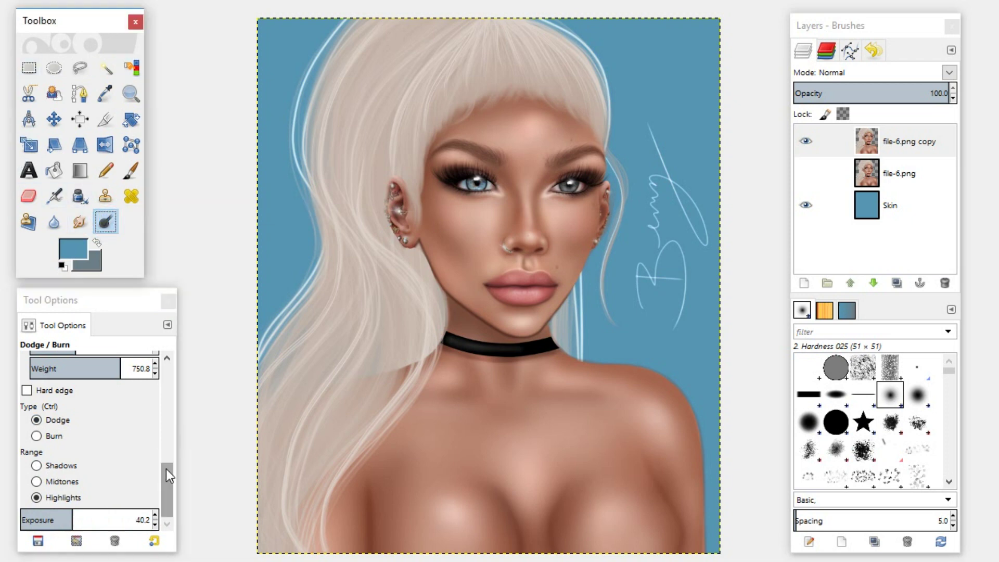
{"action": "left_click_drag", "start_coordinate": [166, 469], "coordinate": [167, 370]}
{"action": "left_click", "coordinate": [44, 436]}
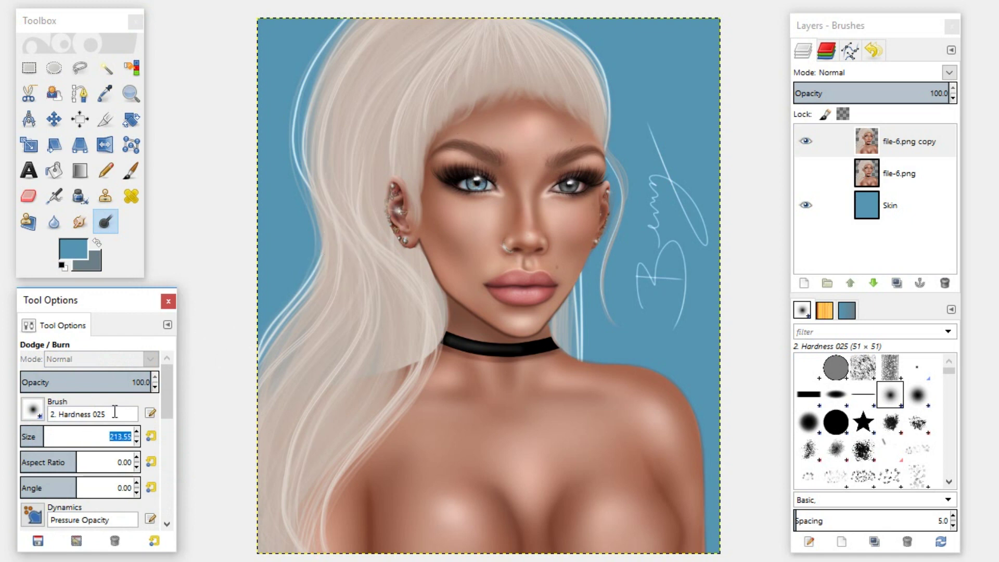
At brush size about 780, dodge the hair by the ear, bangs, shoulder hair and collarbone
{"action": "left_click", "coordinate": [87, 436]}
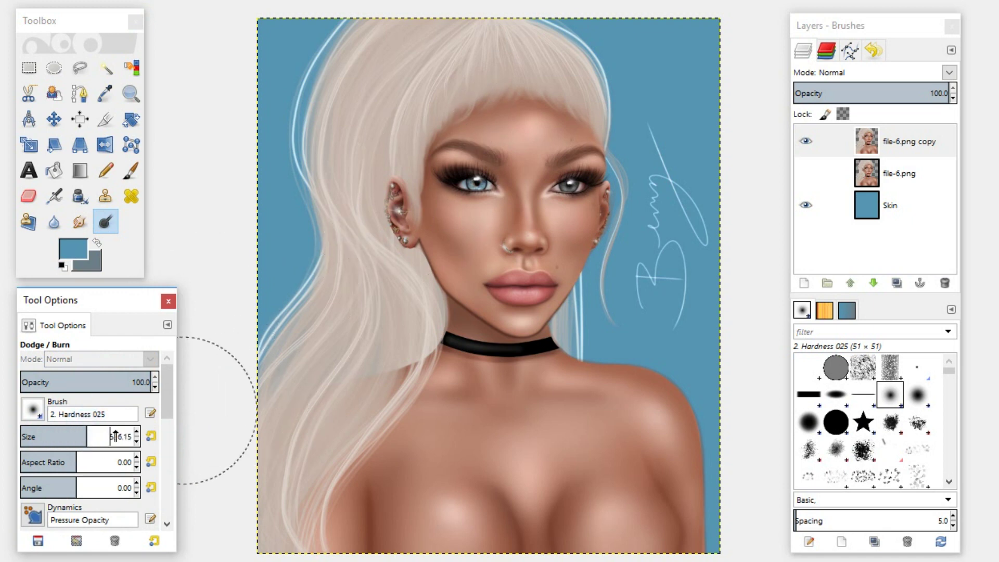
{"action": "left_click", "coordinate": [107, 436]}
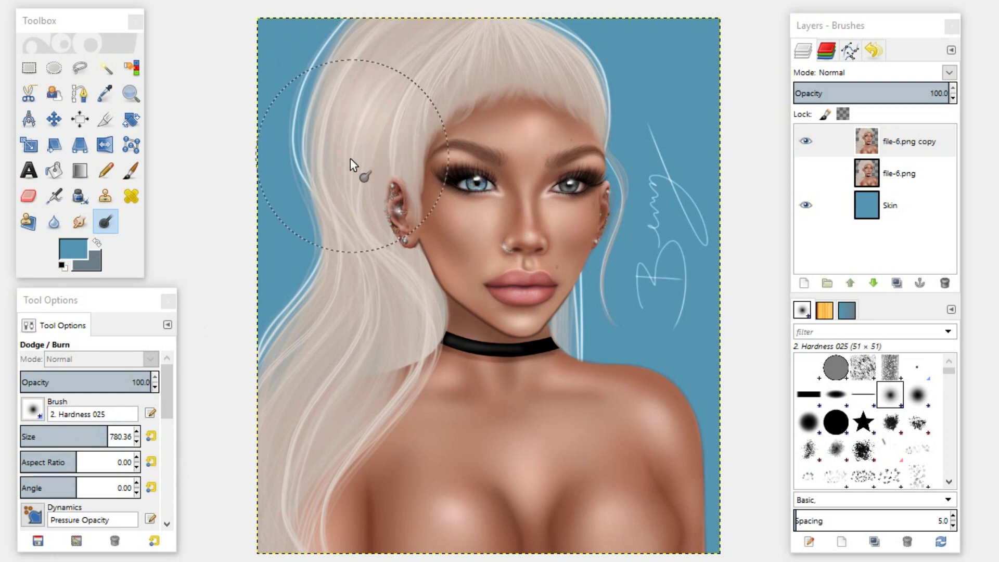
{"action": "left_click", "coordinate": [335, 120]}
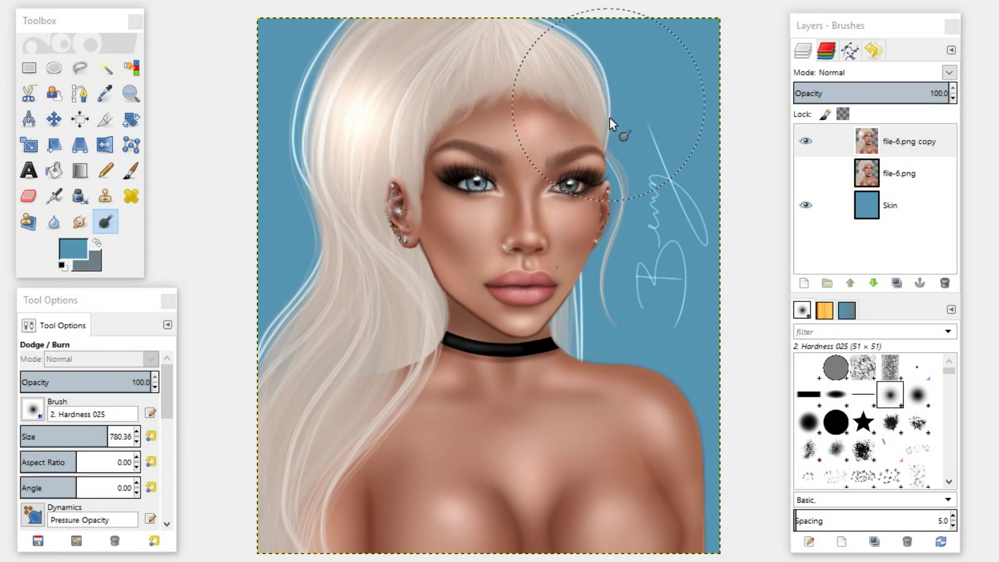
{"action": "left_click_drag", "start_coordinate": [496, 67], "coordinate": [582, 77]}
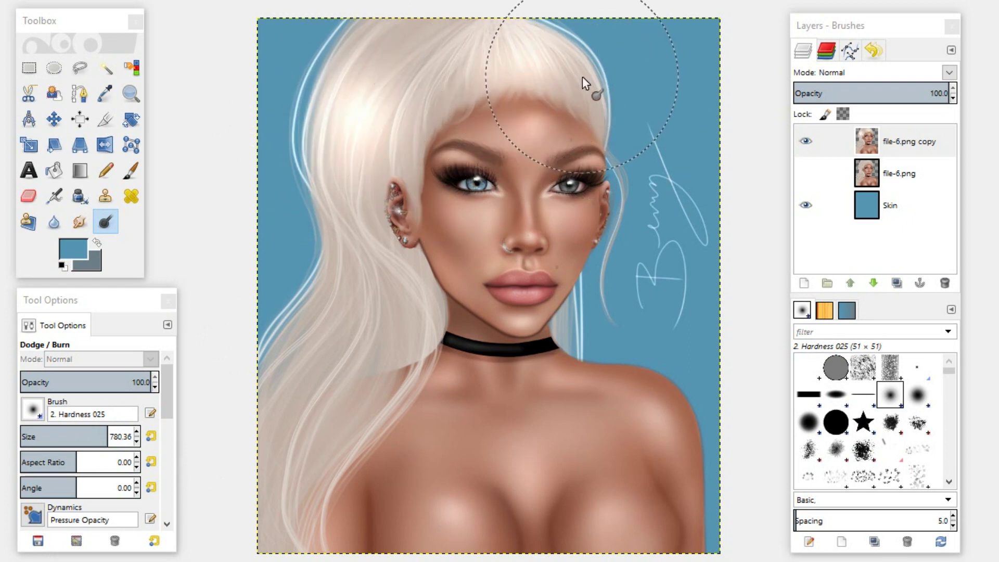
{"action": "mouse_move", "coordinate": [334, 471]}
{"action": "left_mouse_down"}
{"action": "mouse_move", "coordinate": [278, 420]}
{"action": "mouse_move", "coordinate": [295, 487]}
{"action": "left_mouse_up"}
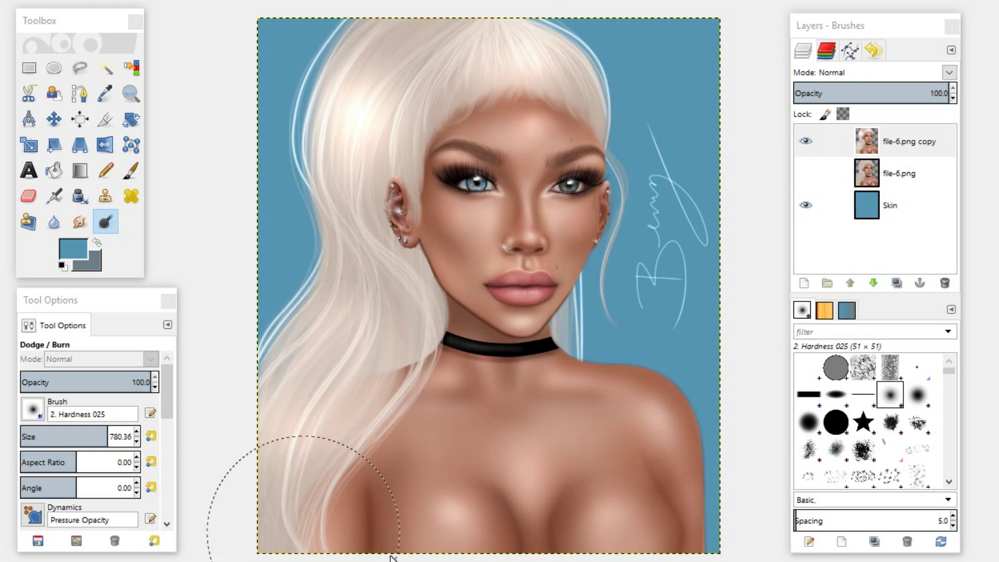
{"action": "left_click", "coordinate": [429, 438]}
At size about 600, dodge highlights on the chest and right shoulder
{"action": "left_click", "coordinate": [88, 436]}
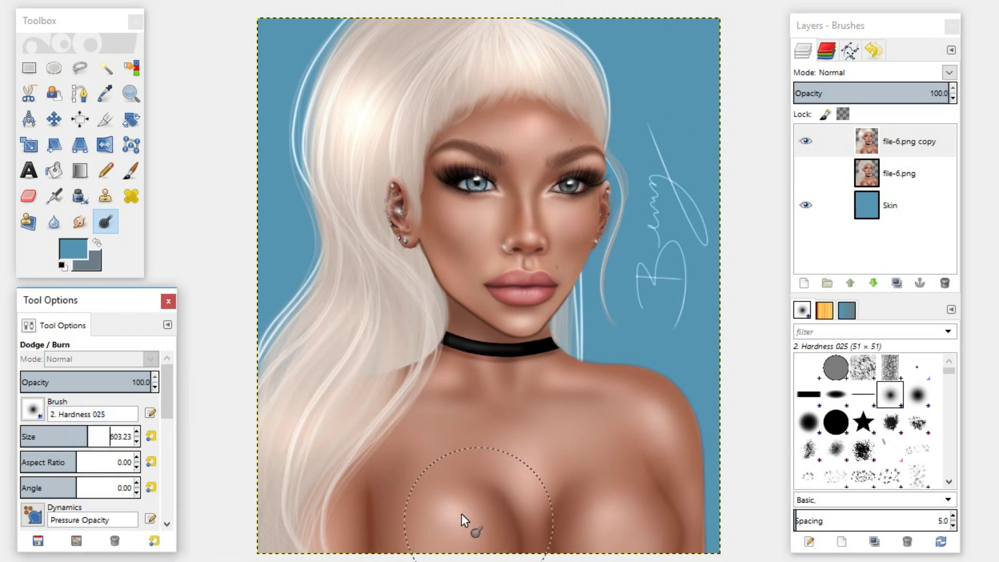
{"action": "left_click", "coordinate": [448, 532]}
{"action": "left_click", "coordinate": [620, 514]}
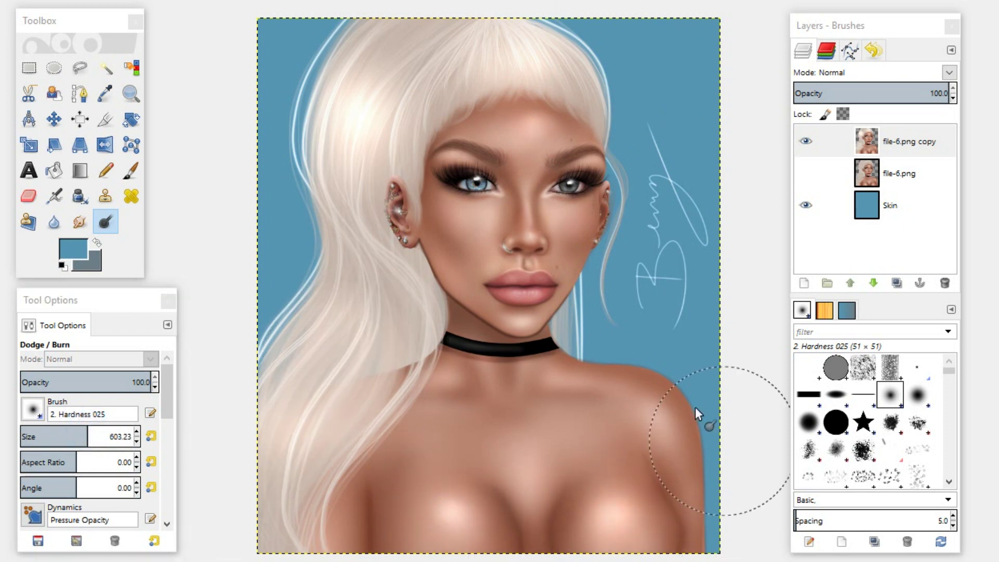
{"action": "left_click", "coordinate": [661, 419]}
{"action": "left_click", "coordinate": [537, 461]}
{"action": "left_click", "coordinate": [531, 488]}
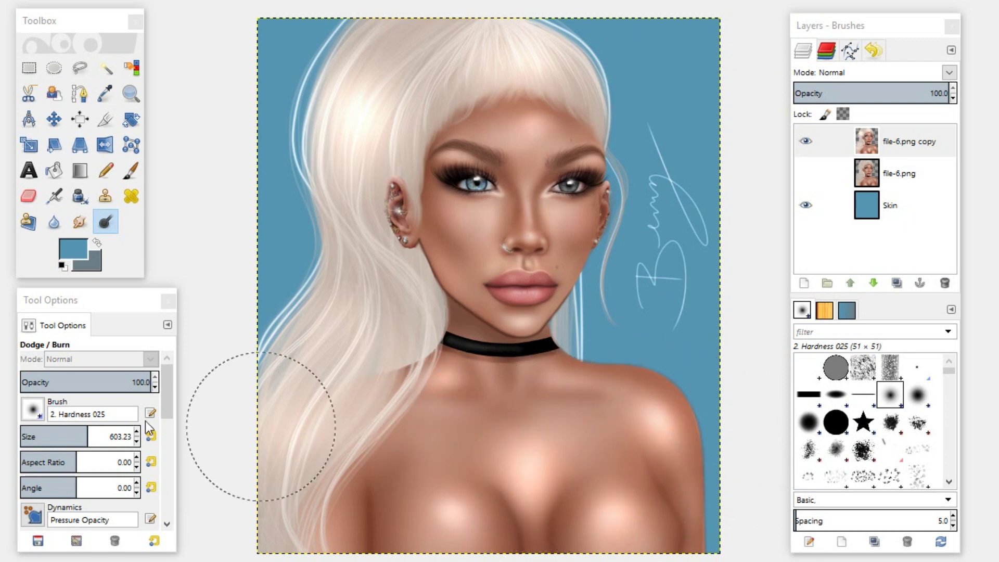
At size about 500, dodge the chin, cheeks, forehead, lips, lower chest and skin below the choker
{"action": "left_click", "coordinate": [76, 437]}
{"action": "left_click", "coordinate": [536, 315]}
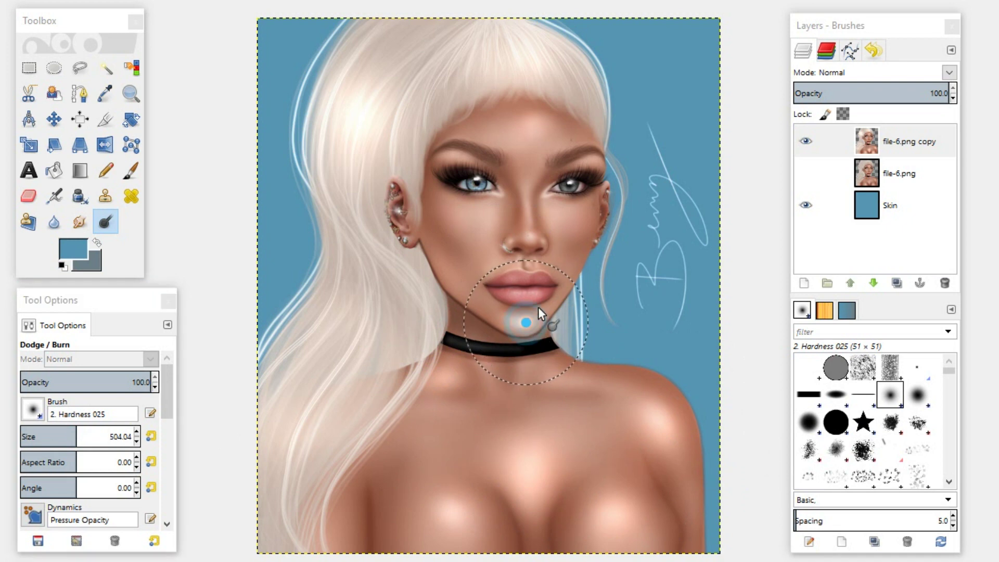
{"action": "left_click", "coordinate": [462, 224]}
{"action": "left_click", "coordinate": [532, 141]}
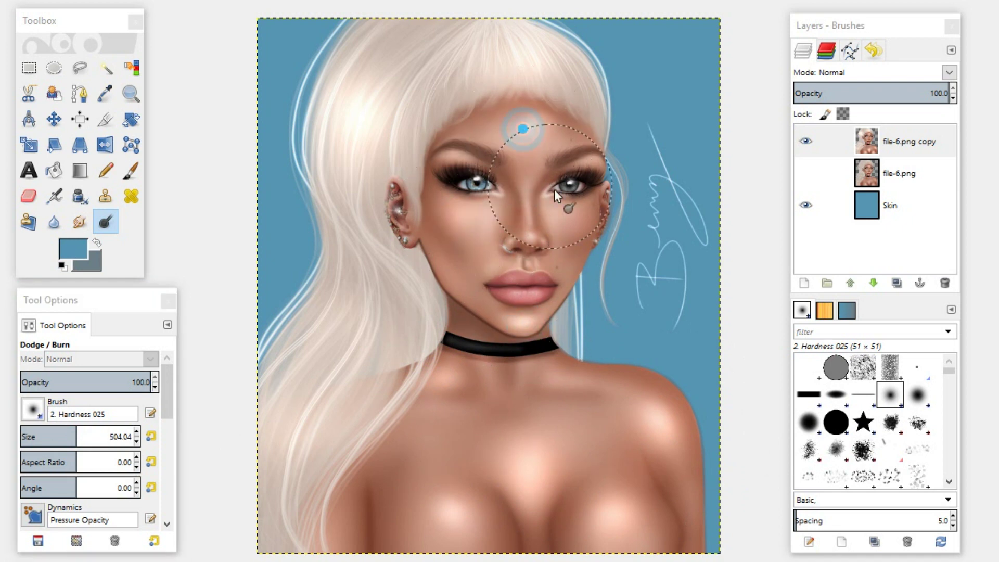
{"action": "left_click", "coordinate": [575, 223]}
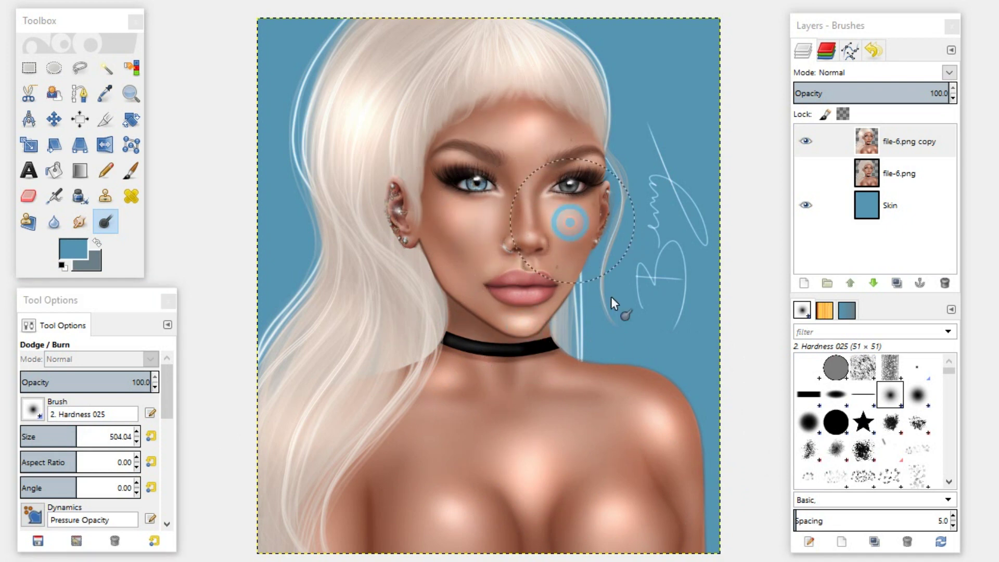
{"action": "left_click", "coordinate": [521, 293]}
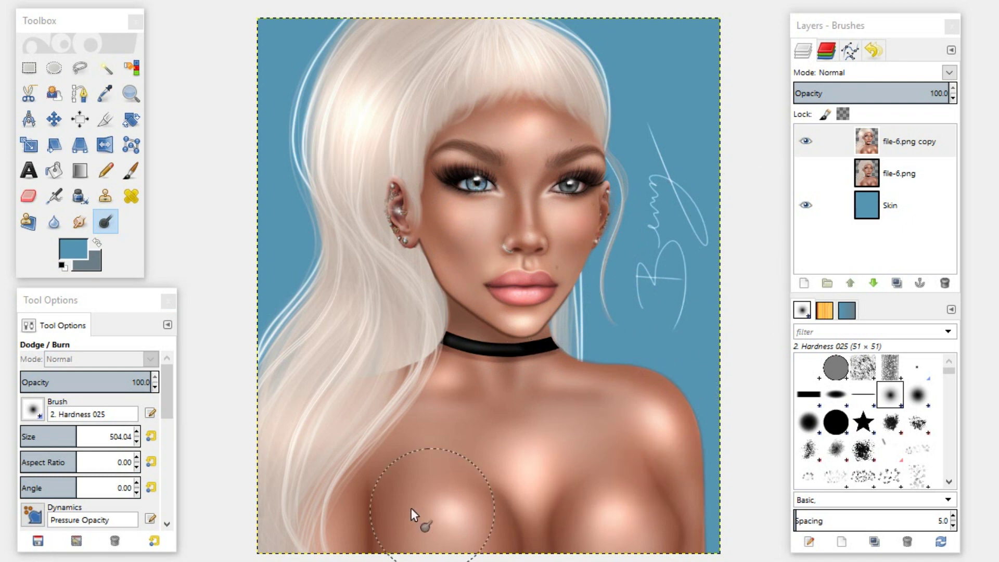
{"action": "left_click", "coordinate": [343, 522]}
{"action": "left_click", "coordinate": [555, 386]}
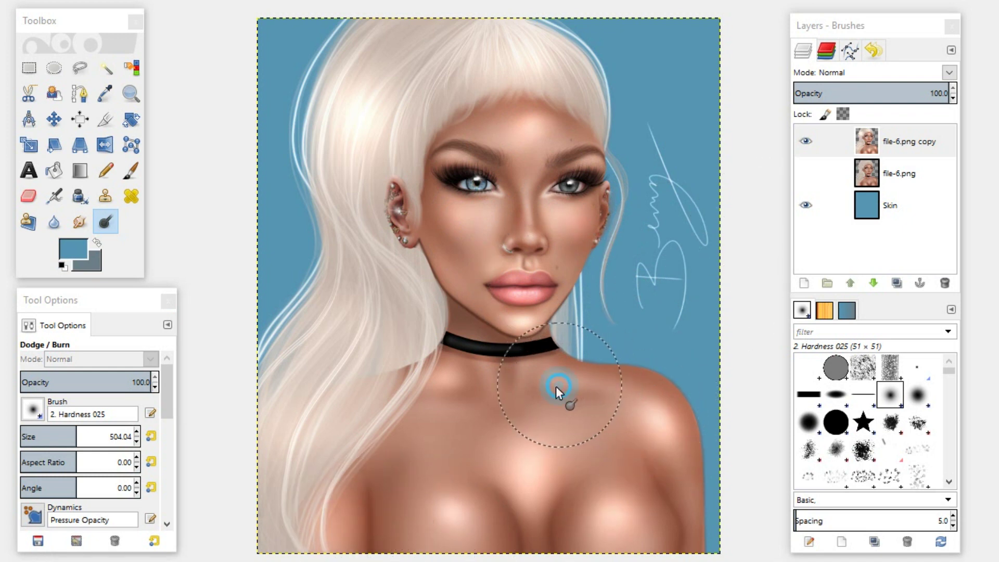
{"action": "left_click", "coordinate": [496, 387]}
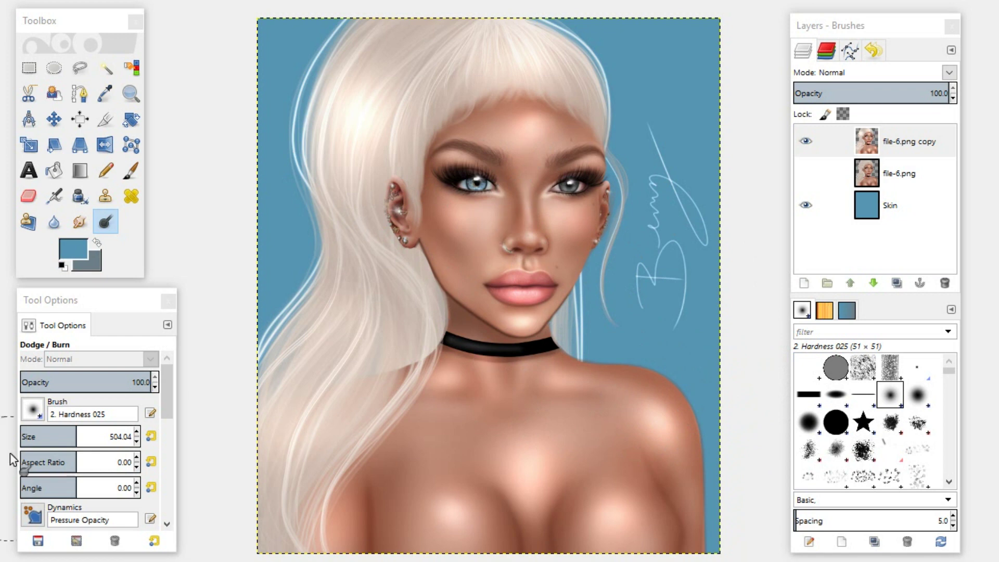
At brush size about 290, dodge the nose bridge, both eyes, lower lip and chin
{"action": "left_click", "coordinate": [52, 436]}
{"action": "left_click_drag", "start_coordinate": [529, 237], "coordinate": [531, 199]}
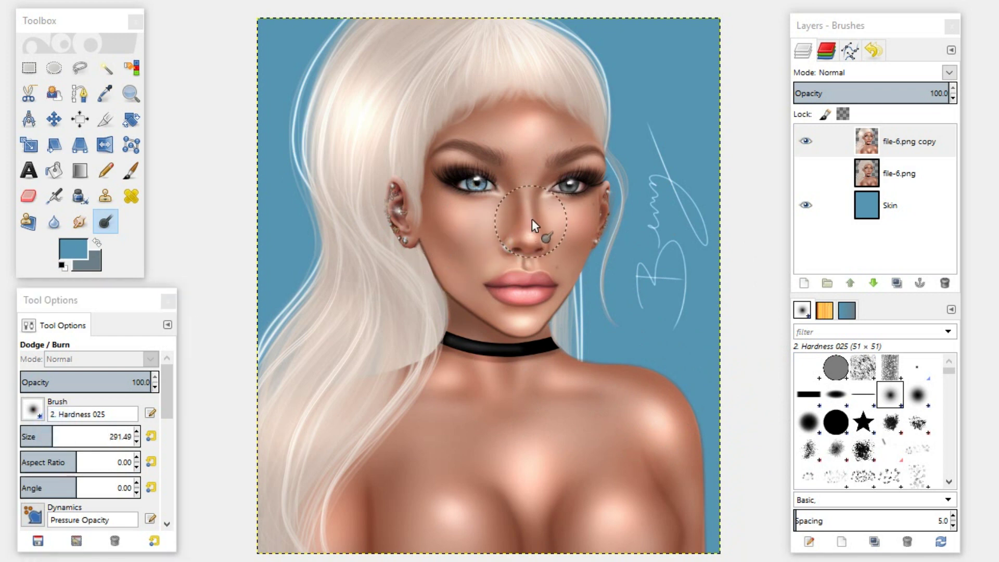
{"action": "left_click", "coordinate": [572, 184]}
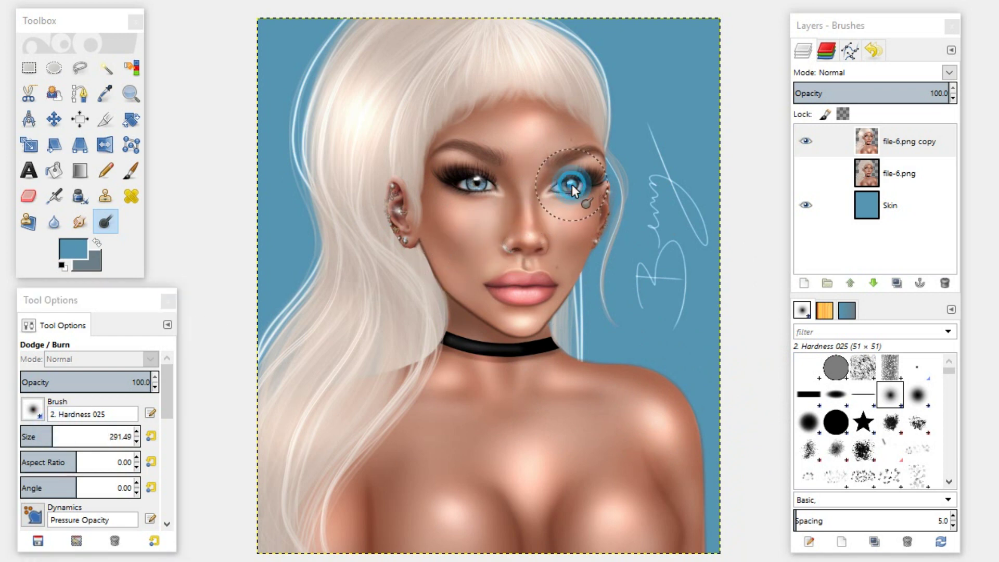
{"action": "left_click", "coordinate": [473, 180]}
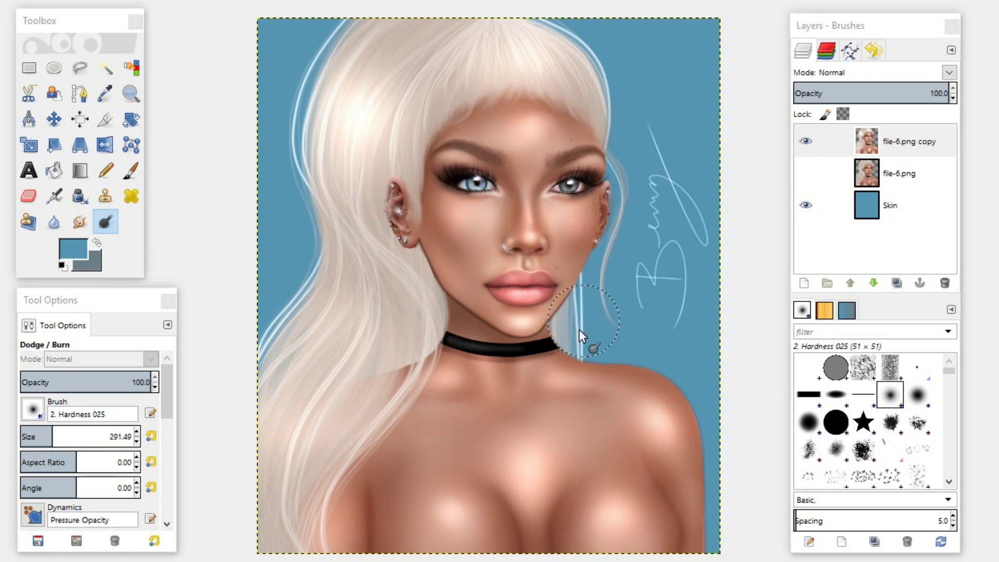
{"action": "left_click", "coordinate": [514, 292]}
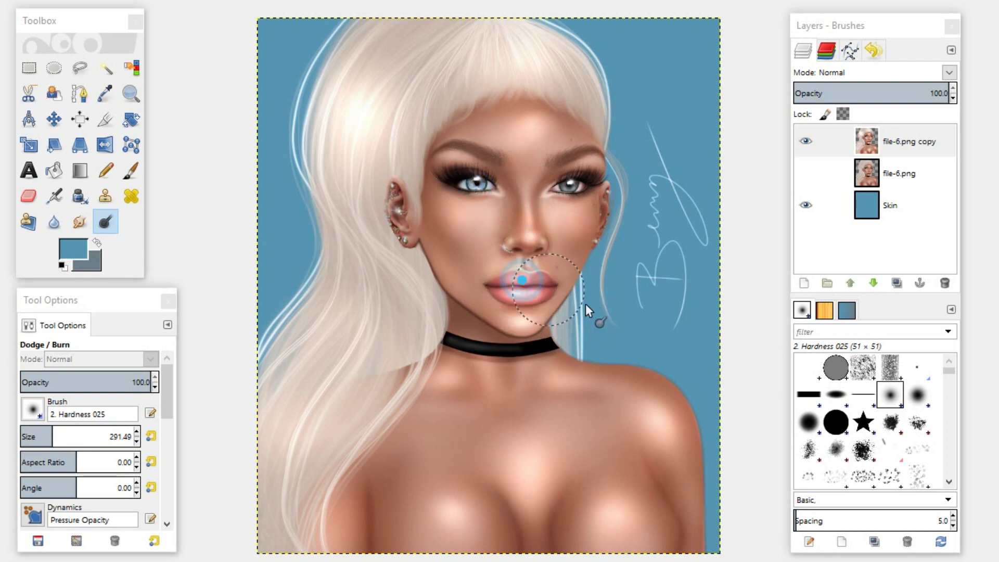
{"action": "left_click", "coordinate": [522, 322]}
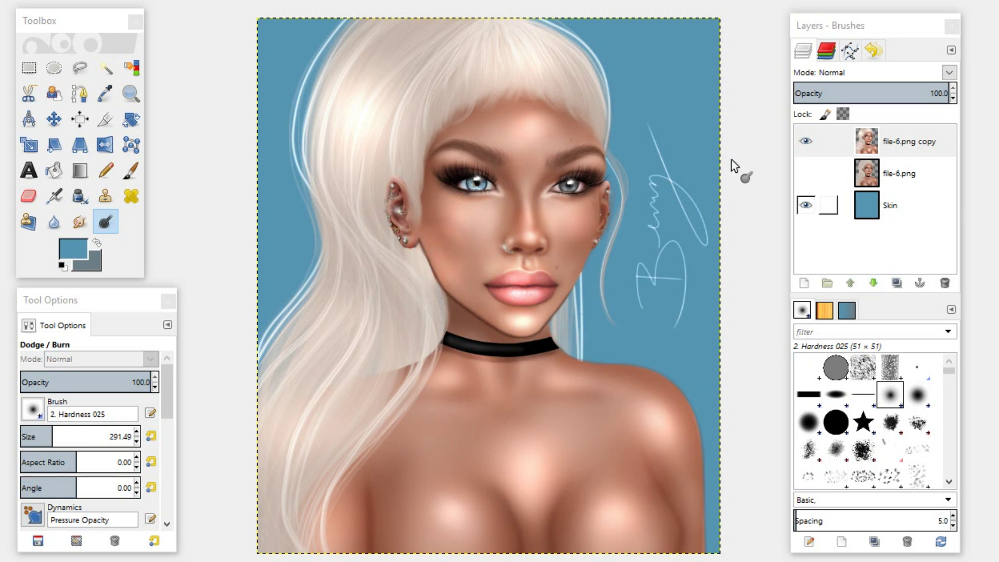
{"action": "left_click", "coordinate": [499, 191]}
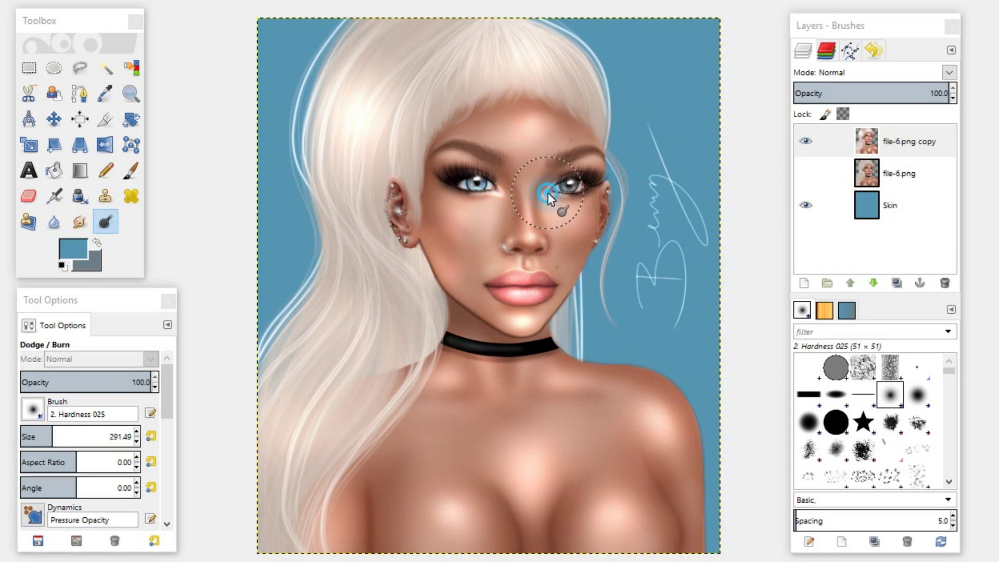
Show the original file-6.png and toggle the dodged copy on and off, leaving it hidden
{"action": "left_click", "coordinate": [806, 173]}
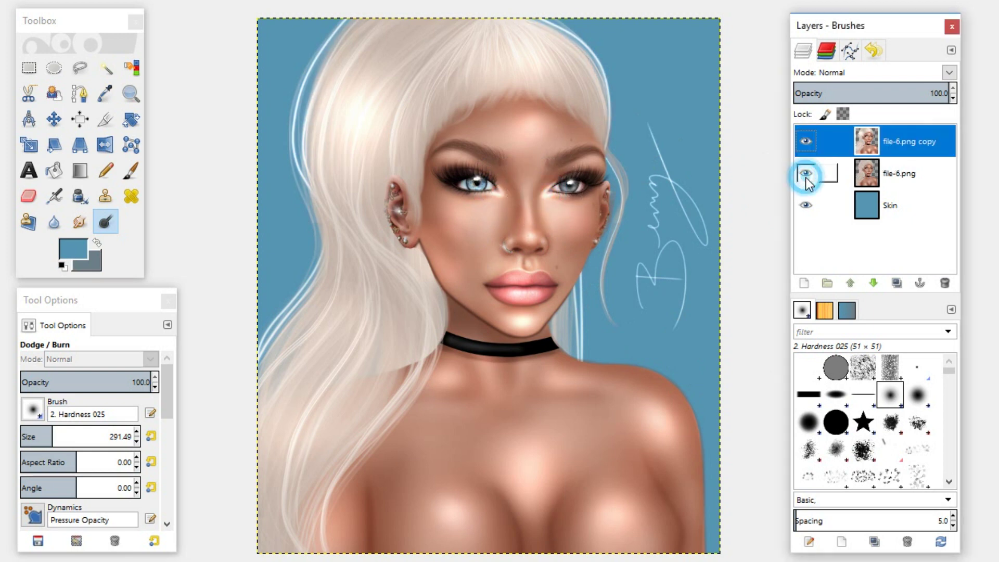
{"action": "left_click", "coordinate": [806, 141]}
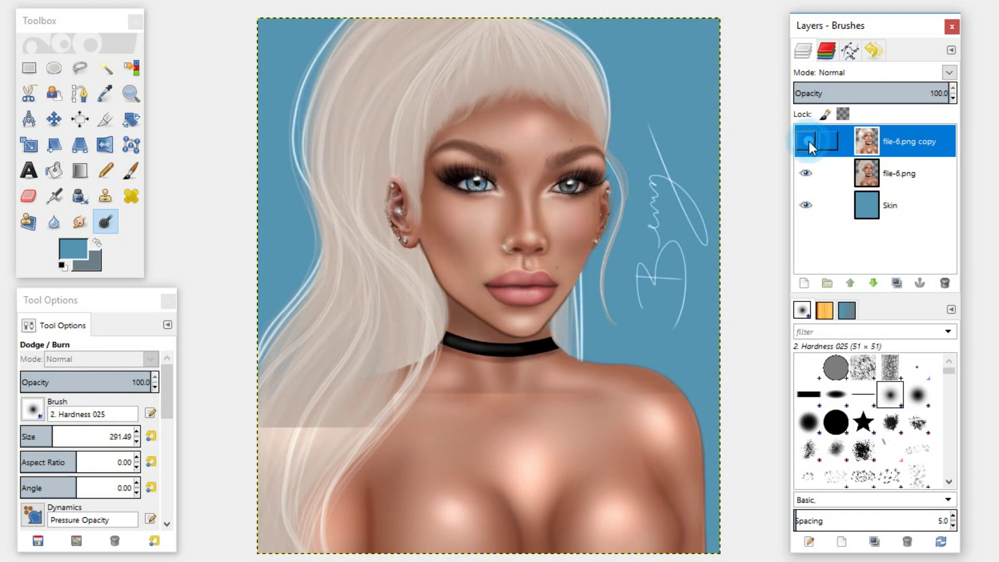
{"action": "left_click", "coordinate": [810, 141]}
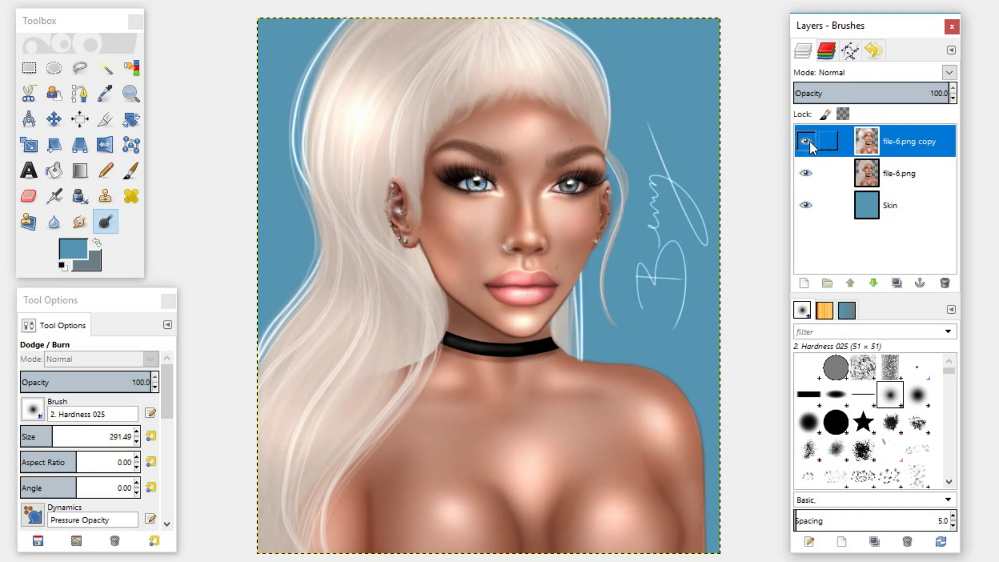
{"action": "left_click", "coordinate": [809, 141]}
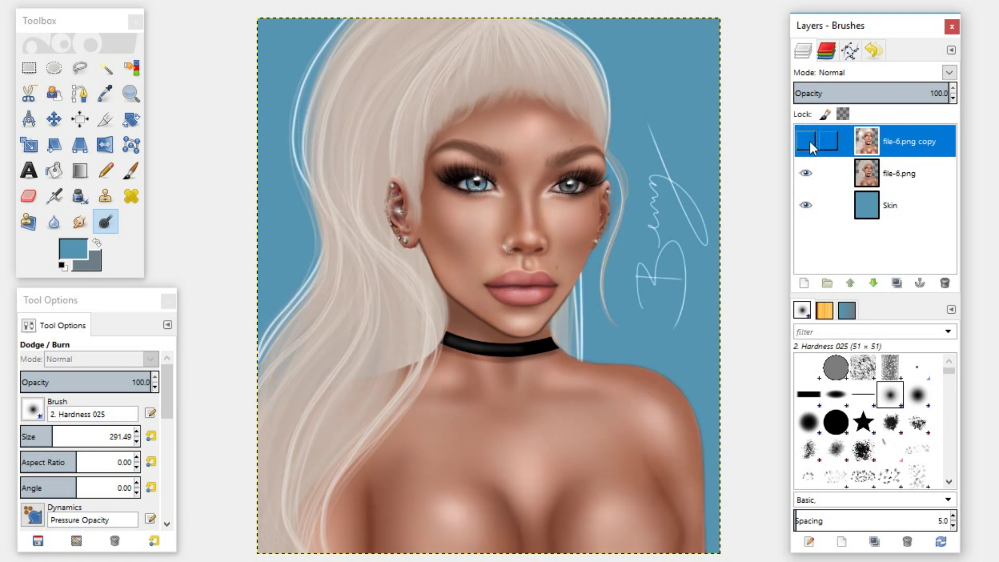
{"action": "left_click", "coordinate": [810, 141]}
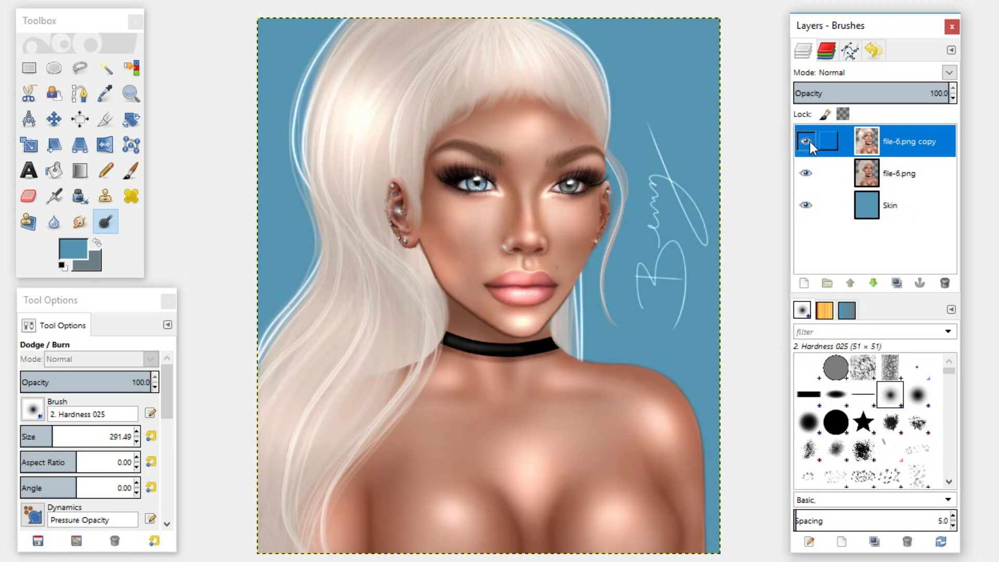
{"action": "left_click", "coordinate": [810, 142]}
Duplicate file-6.png into a new copy and test an acrylic-brush dodge on the cheek, undoing it
{"action": "right_click", "coordinate": [879, 173]}
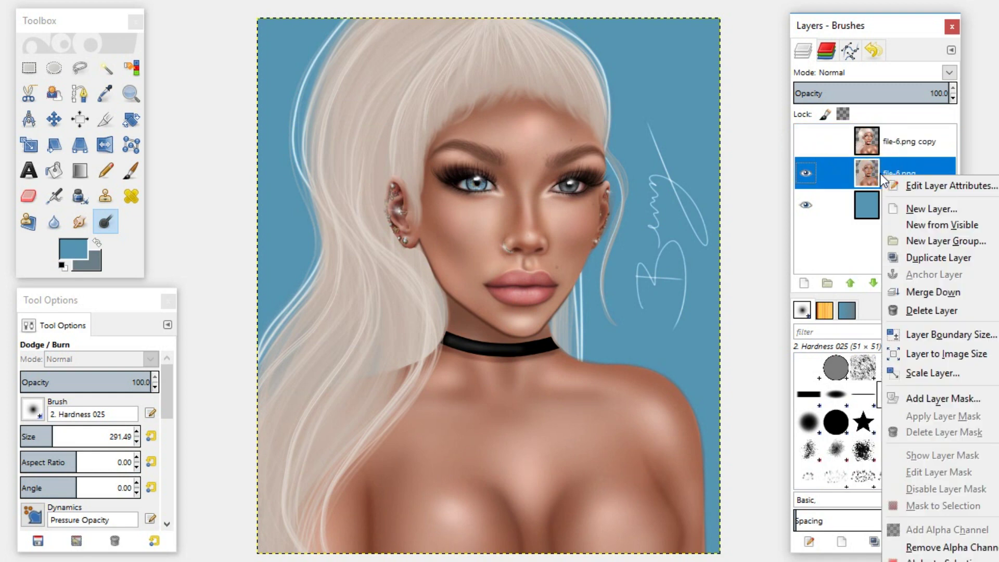
{"action": "left_click", "coordinate": [927, 258]}
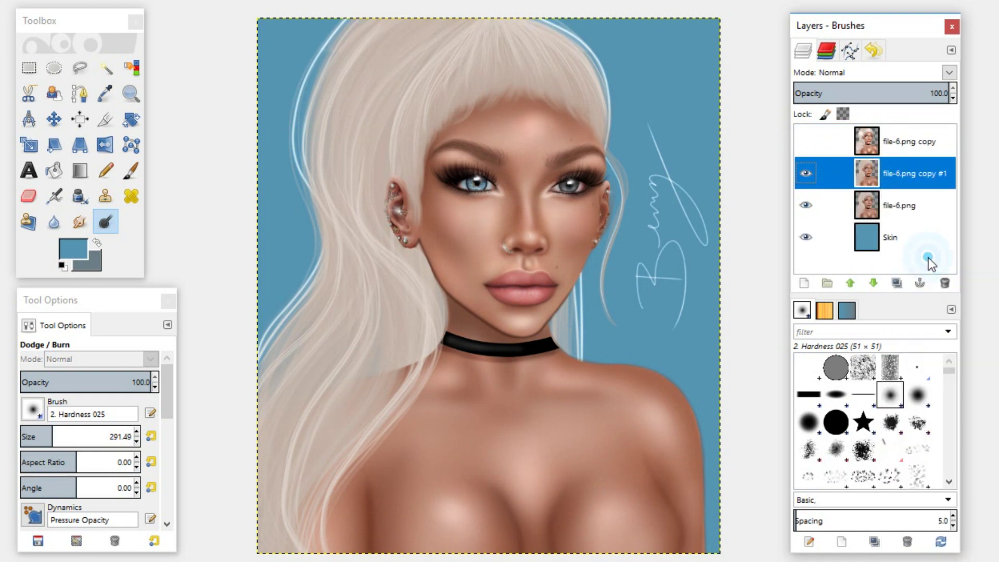
{"action": "left_click", "coordinate": [863, 452]}
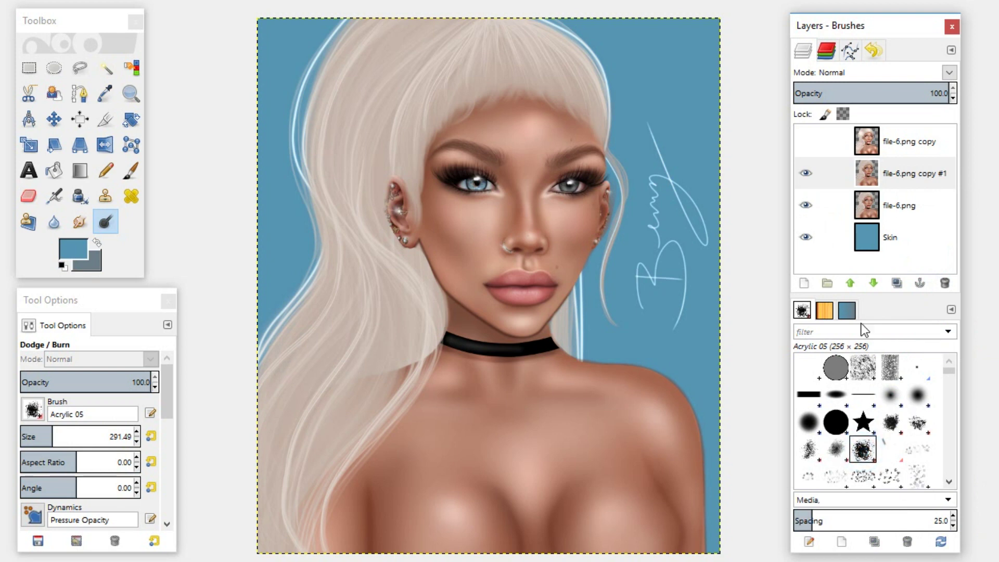
{"action": "left_click", "coordinate": [473, 224]}
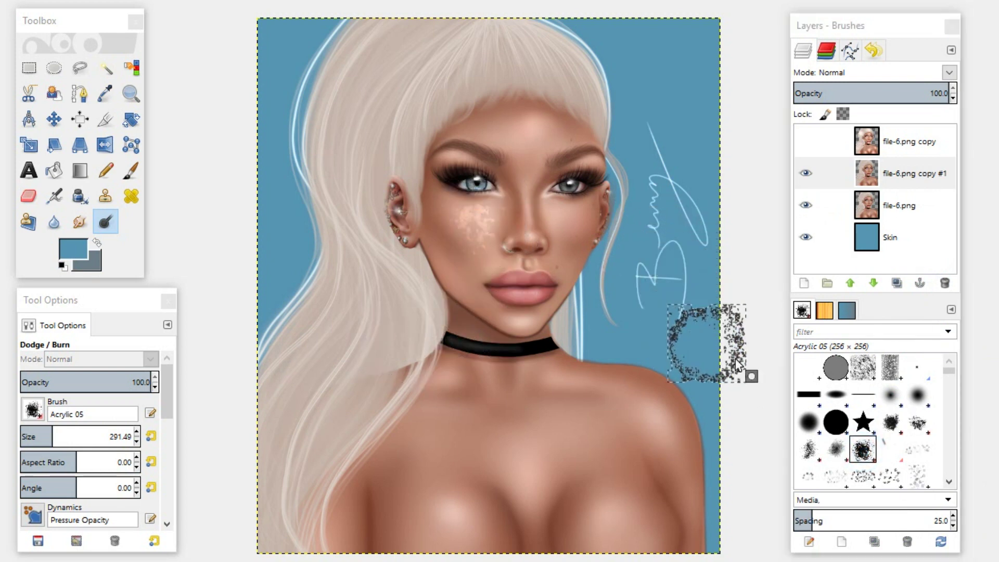
{"action": "key", "text": "ctrl+z"}
Switch to a glitter brush and dodge a faint glitter patch onto the chest
{"action": "left_click_drag", "start_coordinate": [951, 370], "coordinate": [952, 385]}
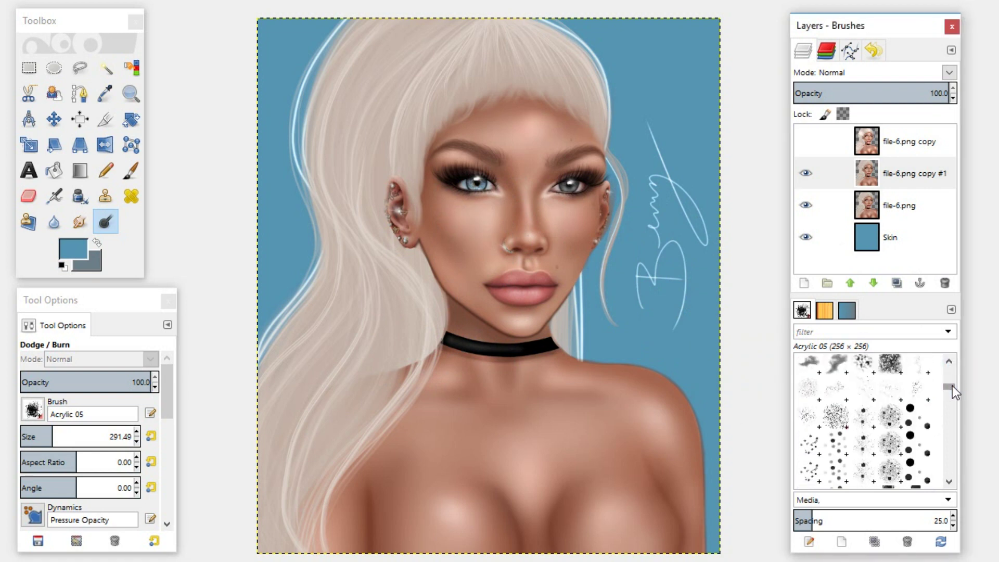
{"action": "left_click", "coordinate": [808, 417]}
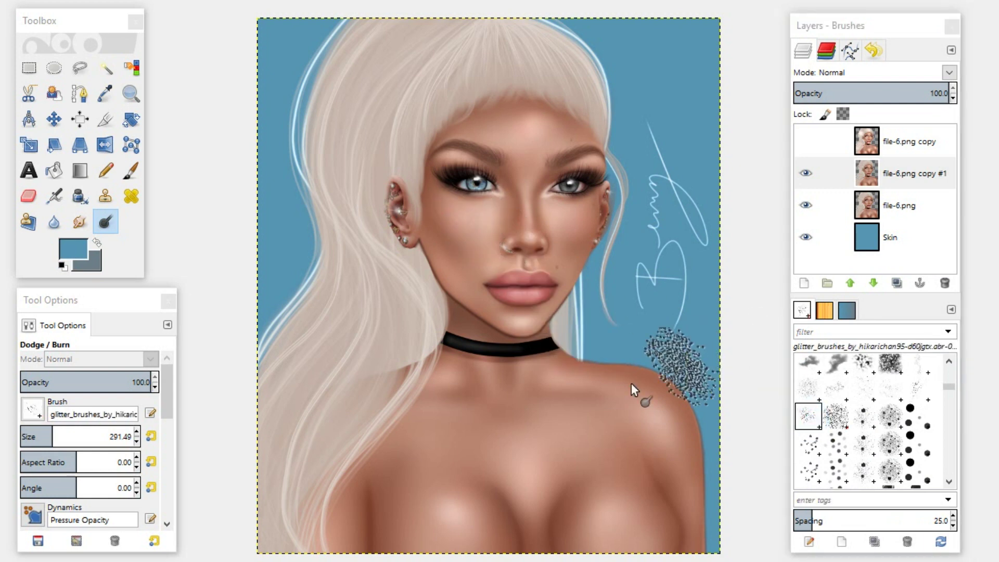
{"action": "left_click", "coordinate": [505, 447]}
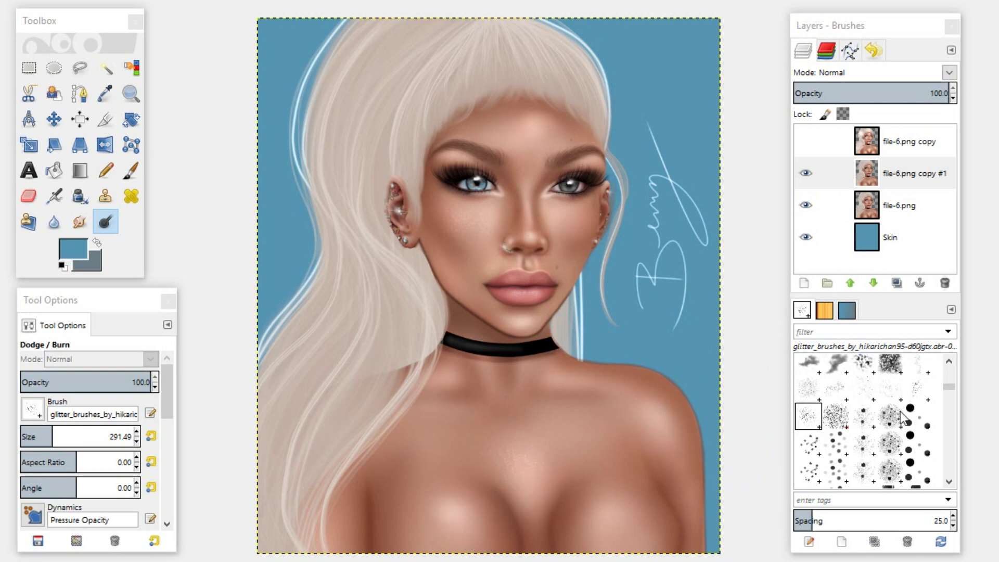
{"action": "left_click_drag", "start_coordinate": [949, 383], "coordinate": [954, 407]}
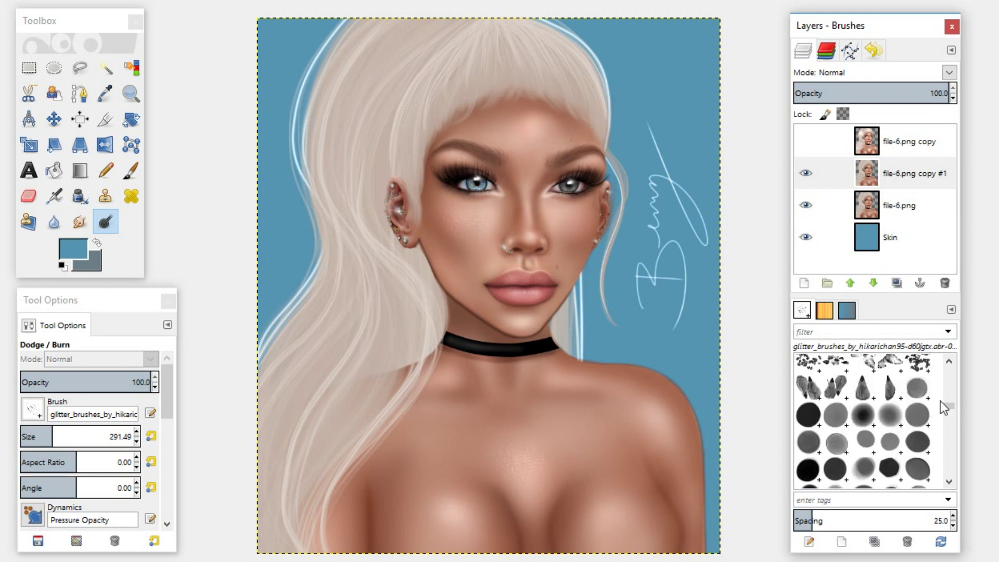
Try soft round brush dodge strokes on both breasts, then undo them
{"action": "left_click", "coordinate": [864, 414]}
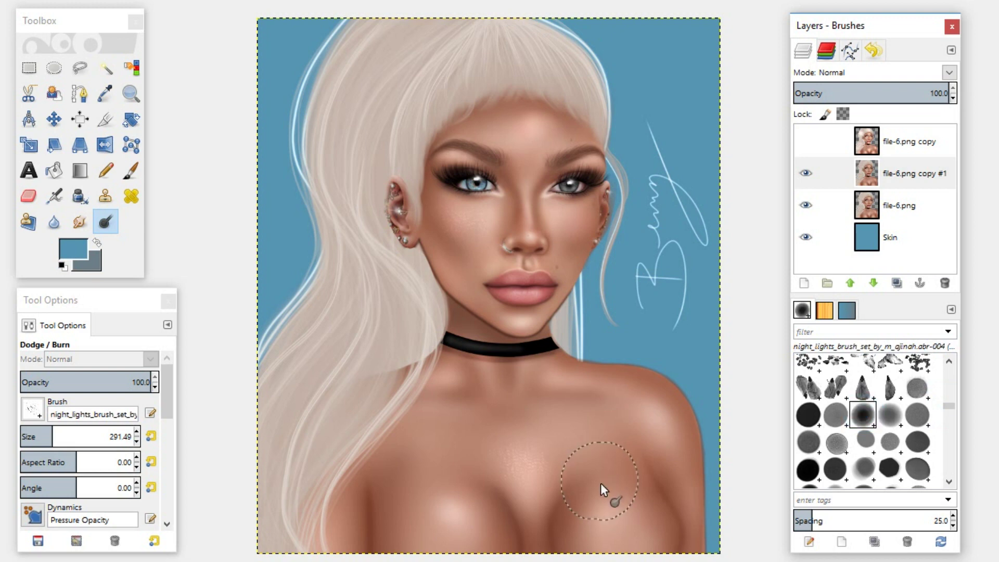
{"action": "left_click_drag", "start_coordinate": [623, 524], "coordinate": [652, 477]}
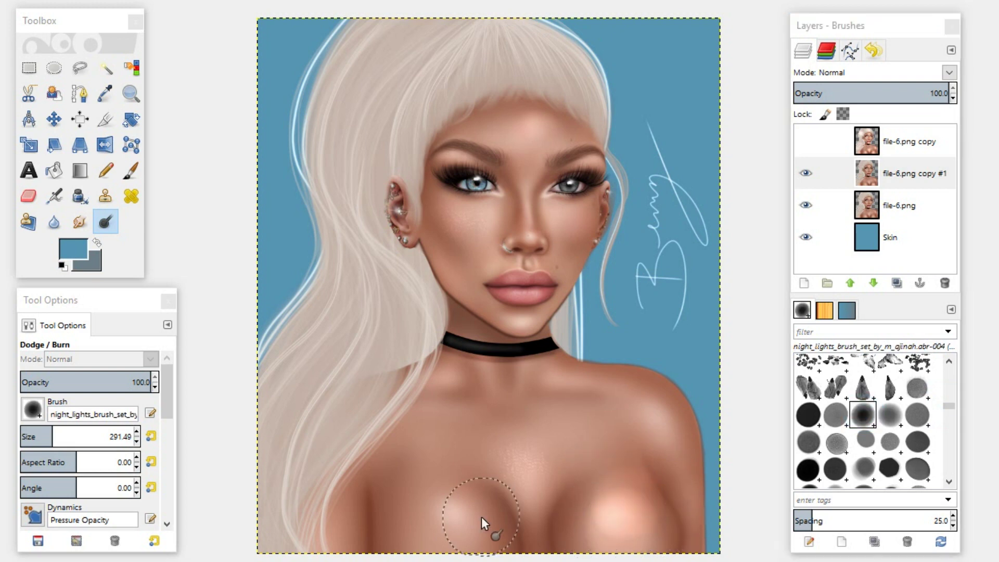
{"action": "mouse_move", "coordinate": [452, 519]}
{"action": "left_mouse_down"}
{"action": "mouse_move", "coordinate": [476, 530]}
{"action": "mouse_move", "coordinate": [458, 523]}
{"action": "left_mouse_up"}
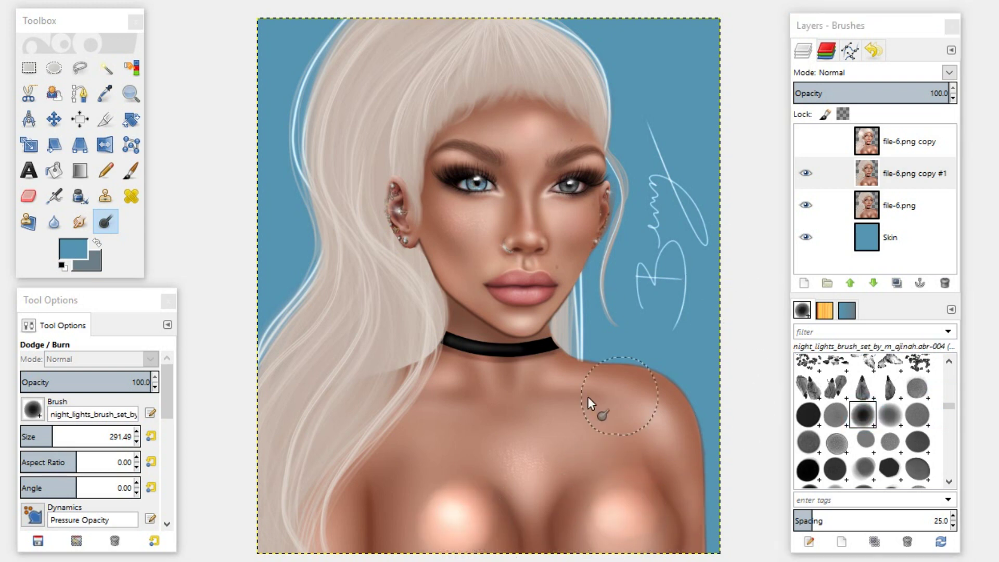
{"action": "key", "text": "ctrl+z"}
{"action": "key", "text": "ctrl+z"}
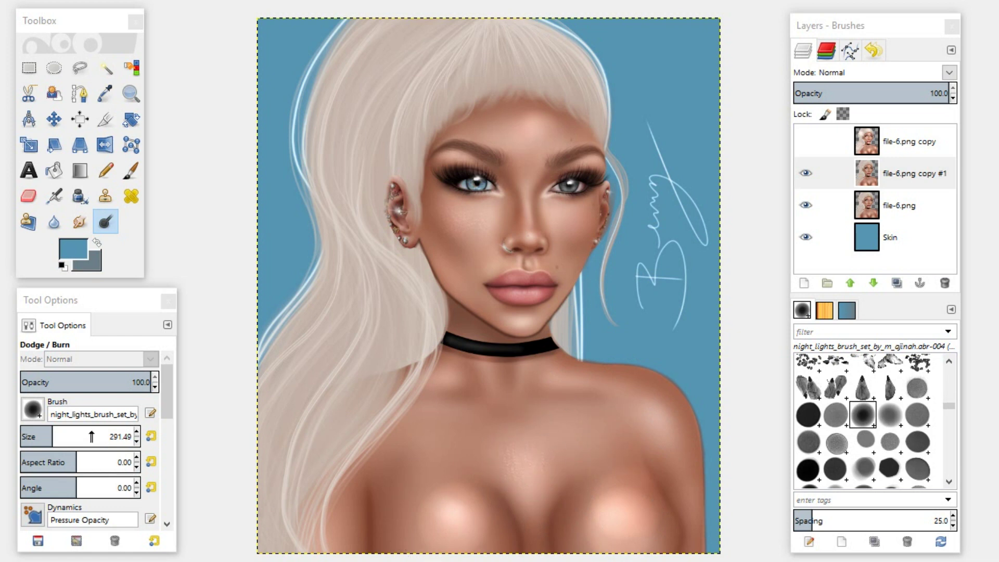
{"action": "key", "text": "ctrl+z"}
{"action": "key", "text": "ctrl+z"}
{"action": "key", "text": "ctrl+z"}
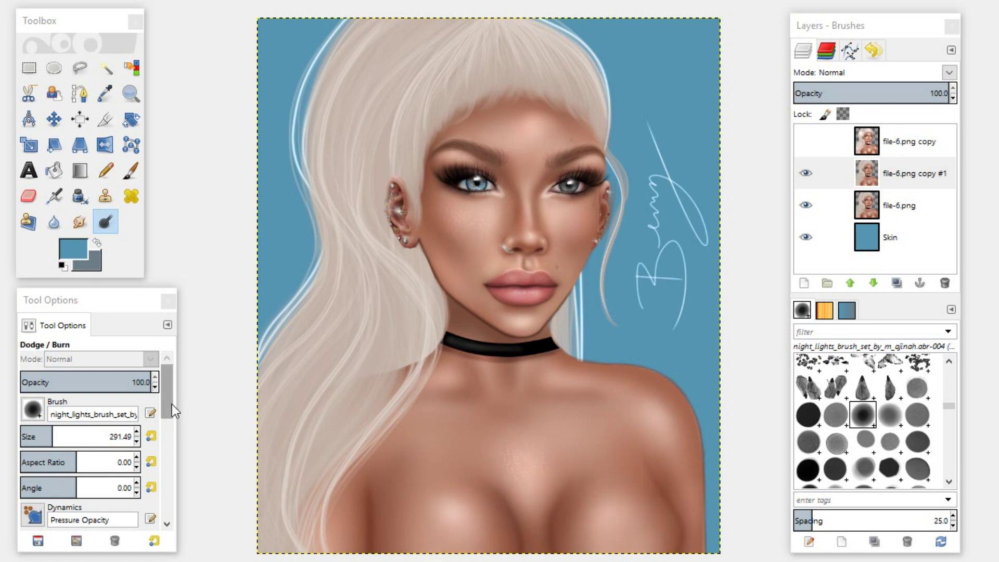
Redo the dodge on the breasts, centre chest and right shoulder at adjusted brush sizes
{"action": "left_click_drag", "start_coordinate": [167, 397], "coordinate": [169, 490]}
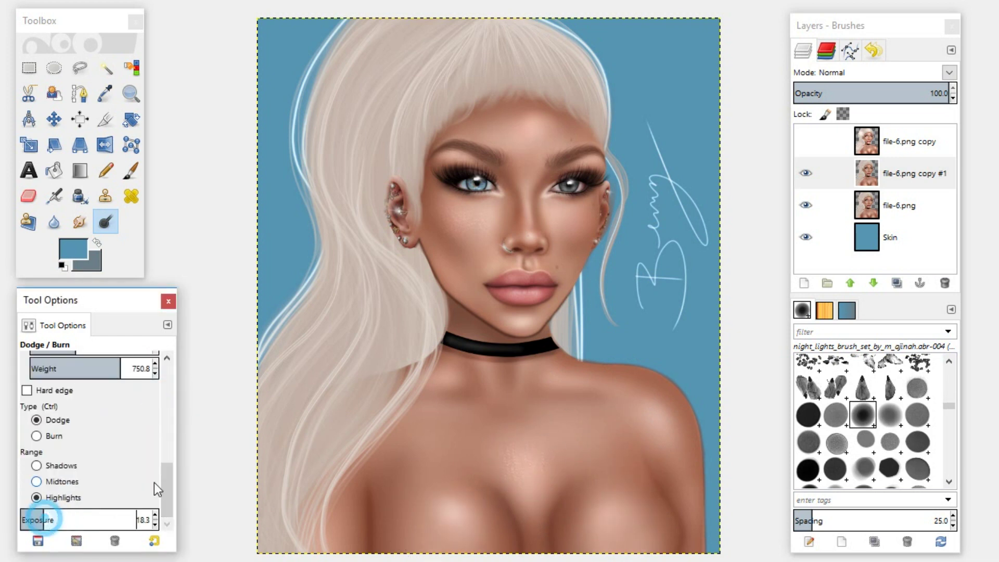
{"action": "scroll", "coordinate": [166, 462], "scroll_direction": "up", "scroll_amount": 10}
{"action": "left_click", "coordinate": [81, 435]}
{"action": "left_click_drag", "start_coordinate": [446, 517], "coordinate": [528, 536]}
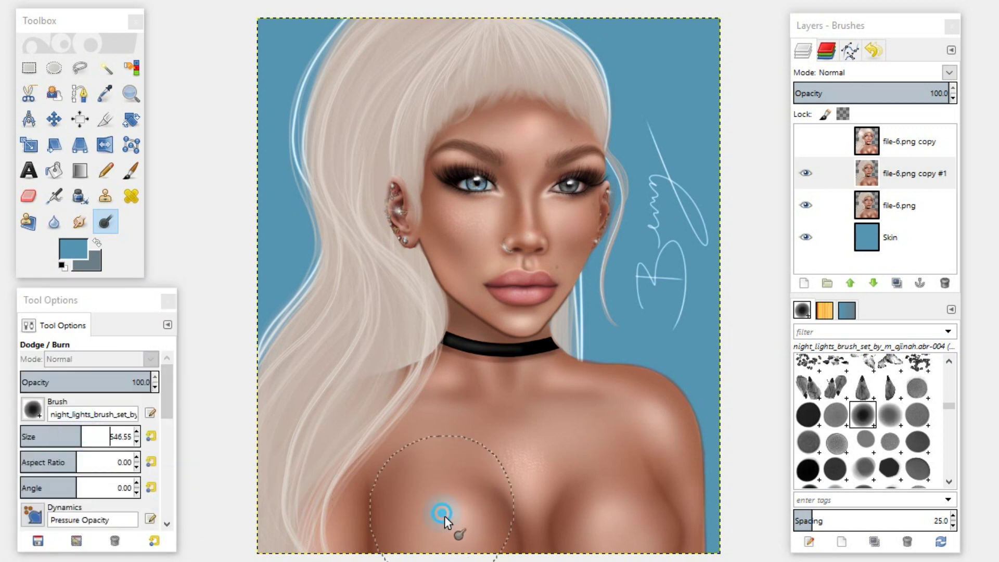
{"action": "left_click", "coordinate": [61, 436]}
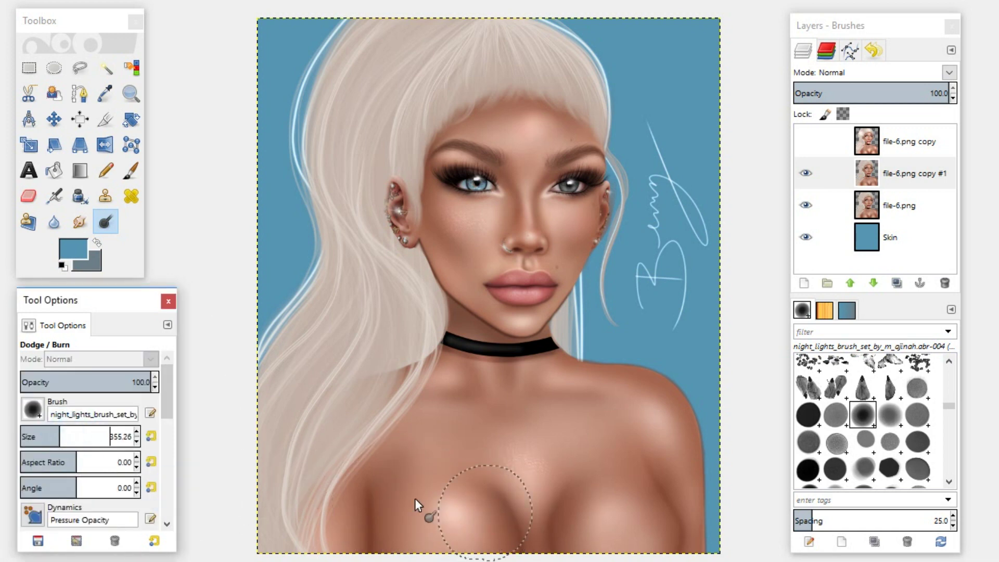
{"action": "mouse_move", "coordinate": [437, 513]}
{"action": "left_mouse_down"}
{"action": "mouse_move", "coordinate": [643, 527]}
{"action": "mouse_move", "coordinate": [528, 468]}
{"action": "mouse_move", "coordinate": [495, 416]}
{"action": "left_mouse_up"}
{"action": "left_click_drag", "start_coordinate": [676, 417], "coordinate": [632, 406]}
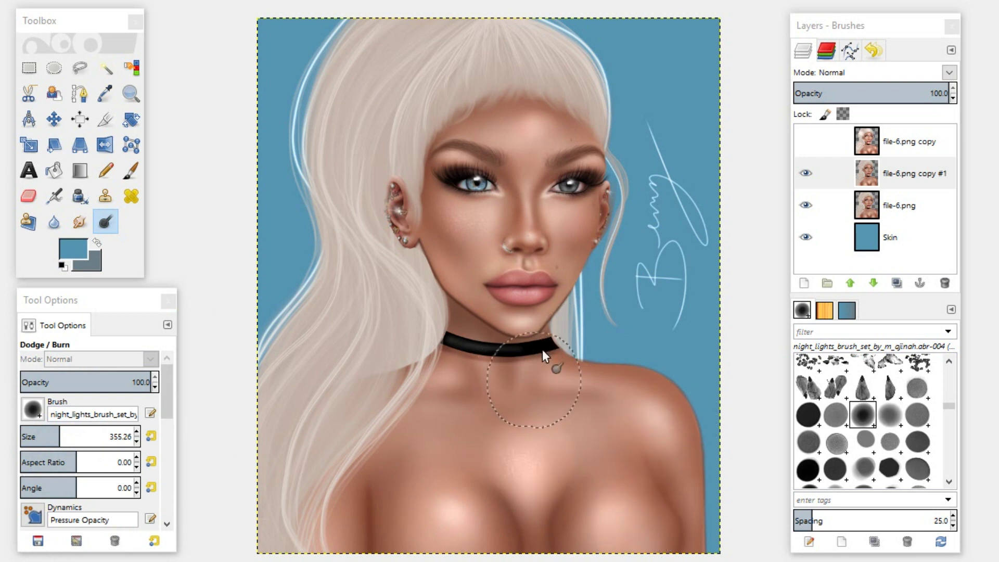
Dodge the forehead, then with a larger brush brighten the long left hair, crown and bangs
{"action": "left_click_drag", "start_coordinate": [527, 137], "coordinate": [557, 117]}
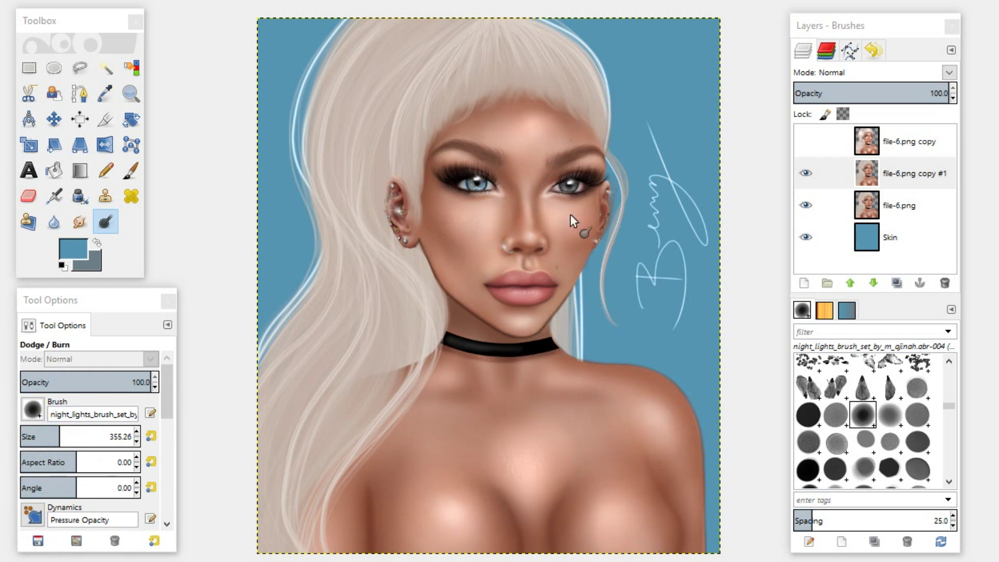
{"action": "left_click", "coordinate": [86, 436]}
{"action": "mouse_move", "coordinate": [378, 327]}
{"action": "left_mouse_down"}
{"action": "mouse_move", "coordinate": [354, 333]}
{"action": "mouse_move", "coordinate": [335, 404]}
{"action": "left_mouse_up"}
{"action": "left_click", "coordinate": [405, 87]}
{"action": "left_click_drag", "start_coordinate": [370, 135], "coordinate": [526, 76]}
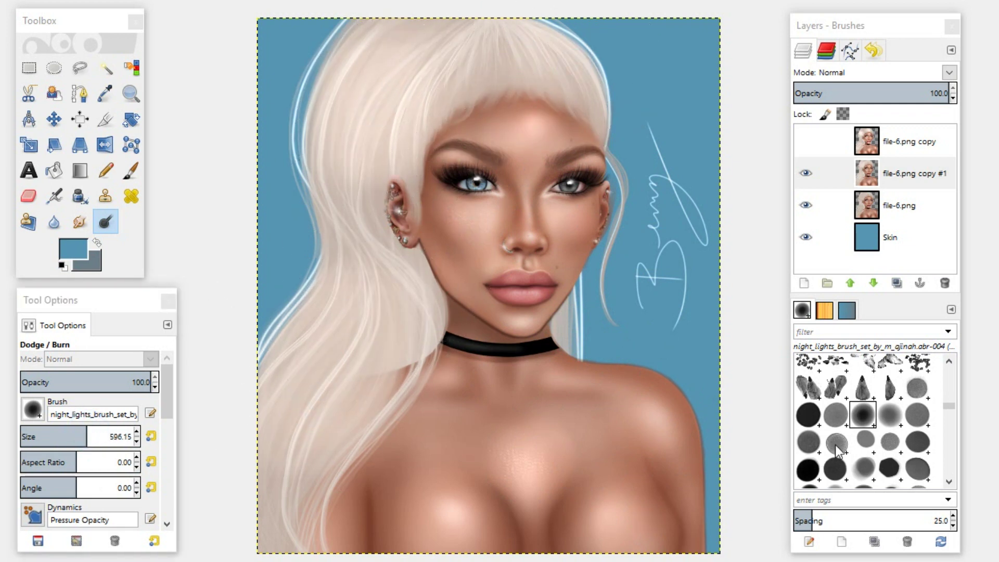
{"action": "left_click_drag", "start_coordinate": [943, 404], "coordinate": [956, 442]}
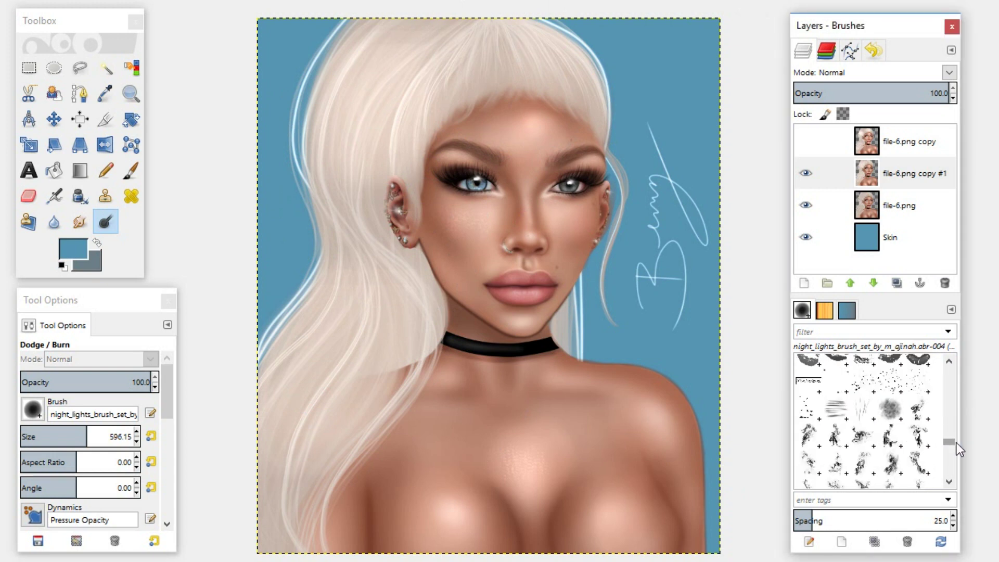
Choose a skin-and-hair texture brush and shrink its size
{"action": "left_click", "coordinate": [890, 381]}
{"action": "left_click", "coordinate": [74, 436]}
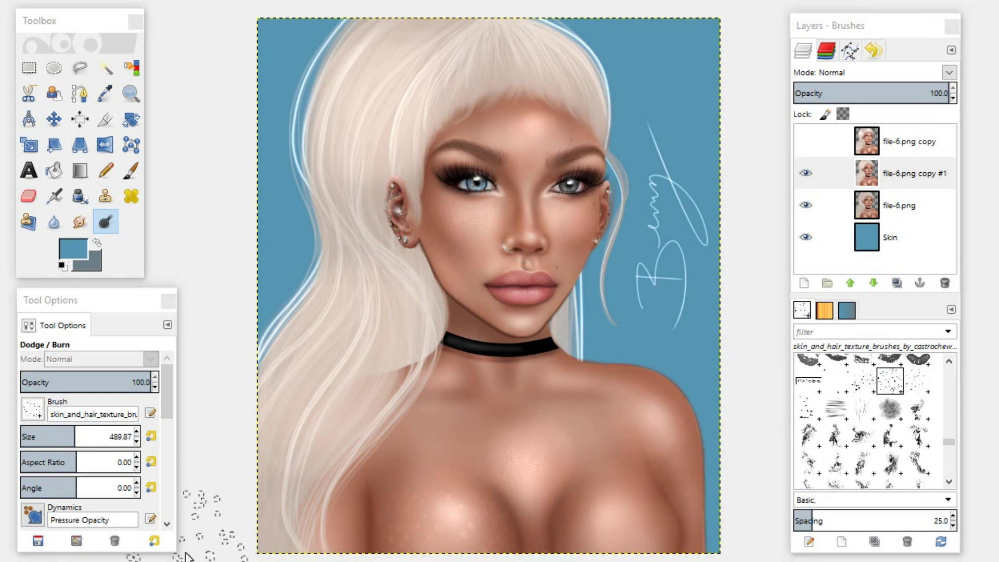
{"action": "left_click", "coordinate": [43, 437]}
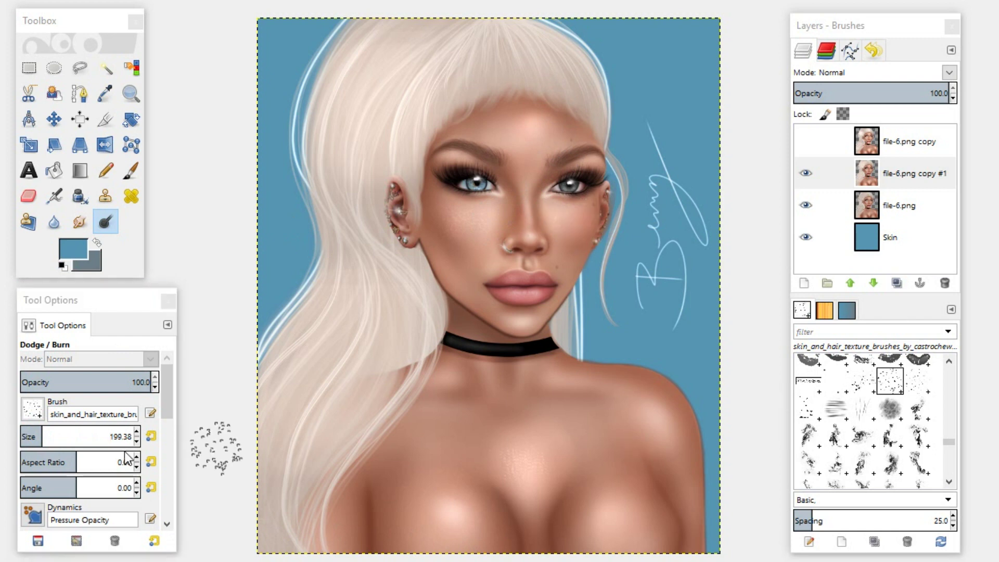
{"action": "left_click", "coordinate": [34, 433]}
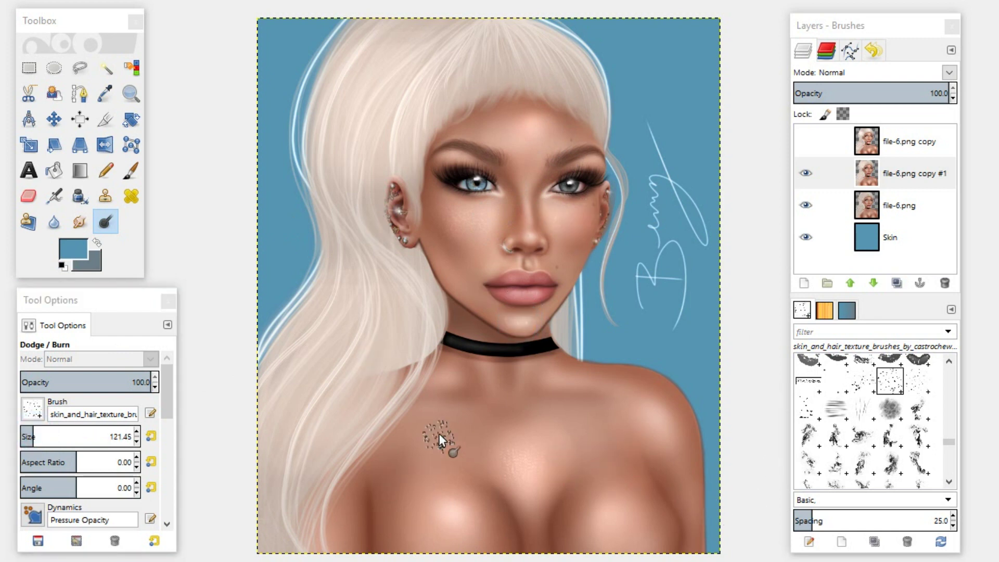
Switch to a streaky texture brush, dodge across the chest, then undo the stroke
{"action": "left_click", "coordinate": [835, 408]}
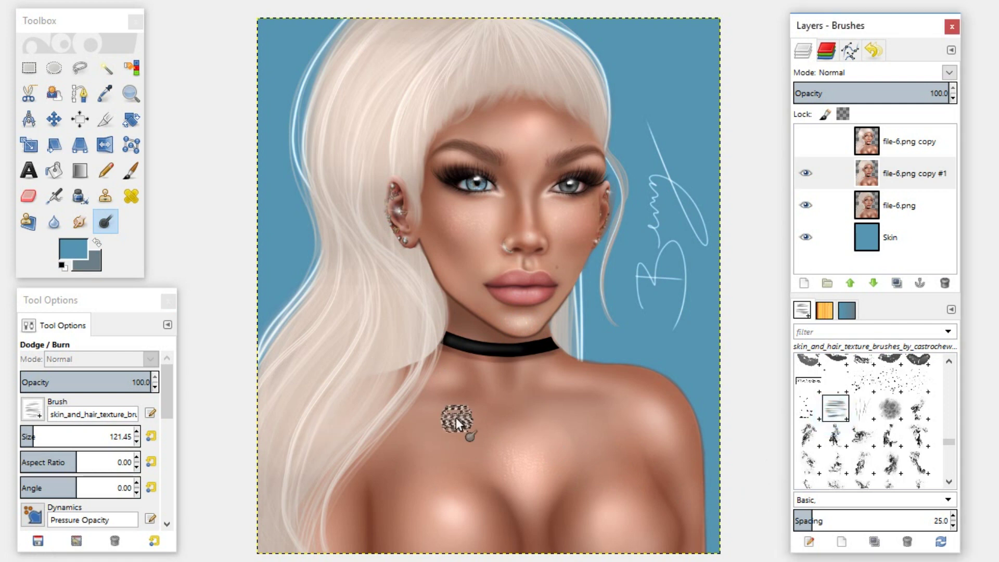
{"action": "left_click", "coordinate": [85, 436]}
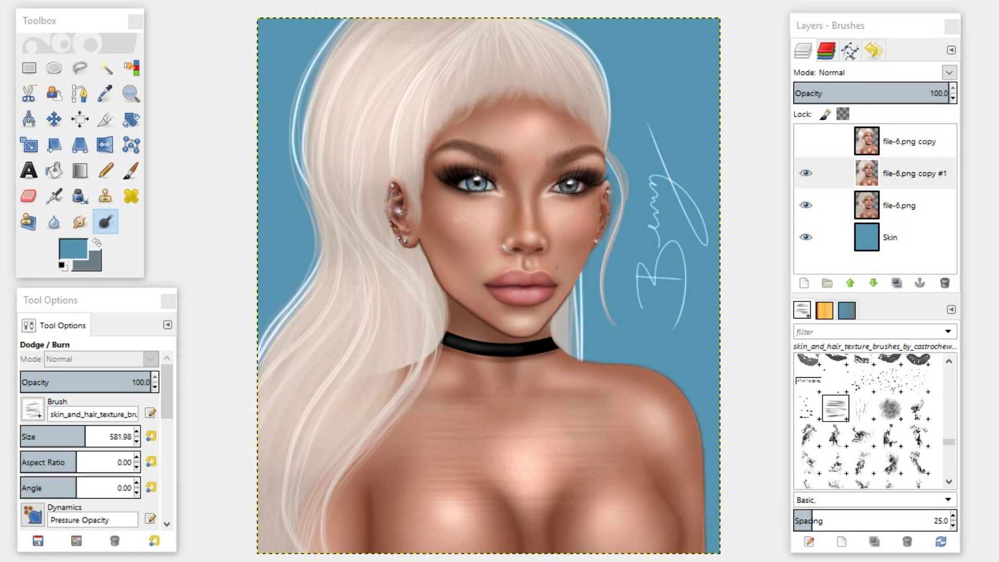
{"action": "left_click_drag", "start_coordinate": [492, 451], "coordinate": [591, 451]}
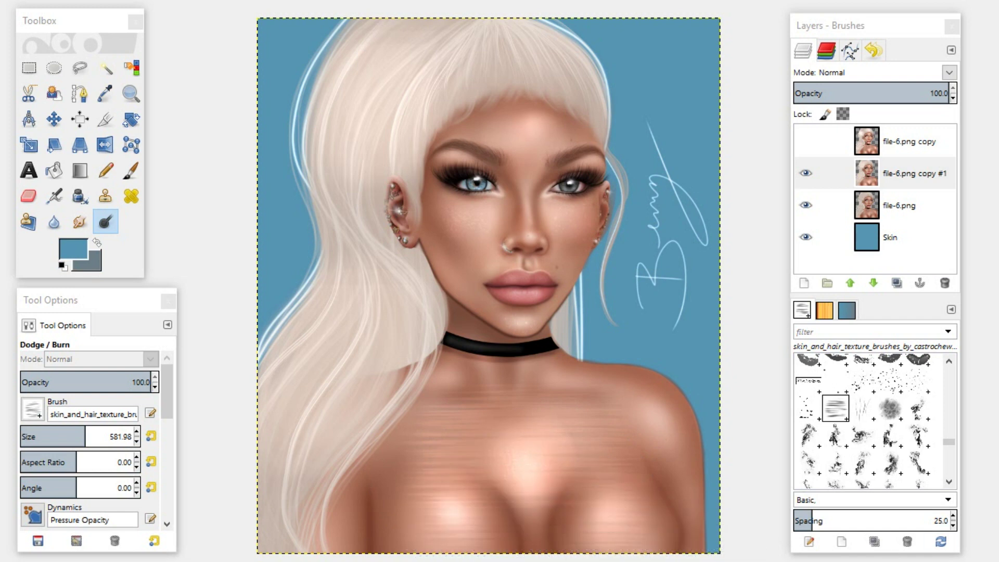
{"action": "key", "text": "ctrl+z"}
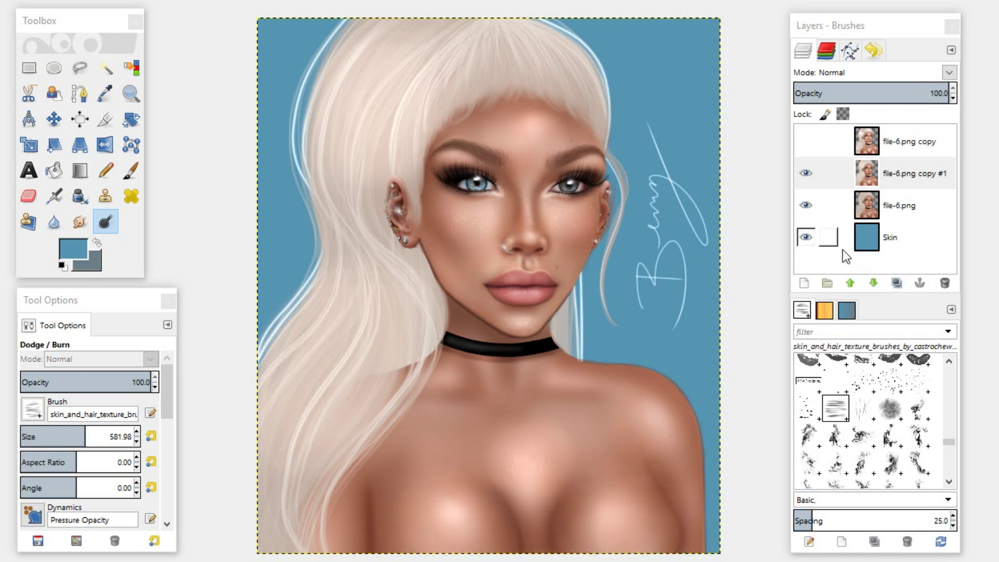
Select the Skin layer and dodge texture streaks left of the hair and beside the neck
{"action": "left_click", "coordinate": [860, 239]}
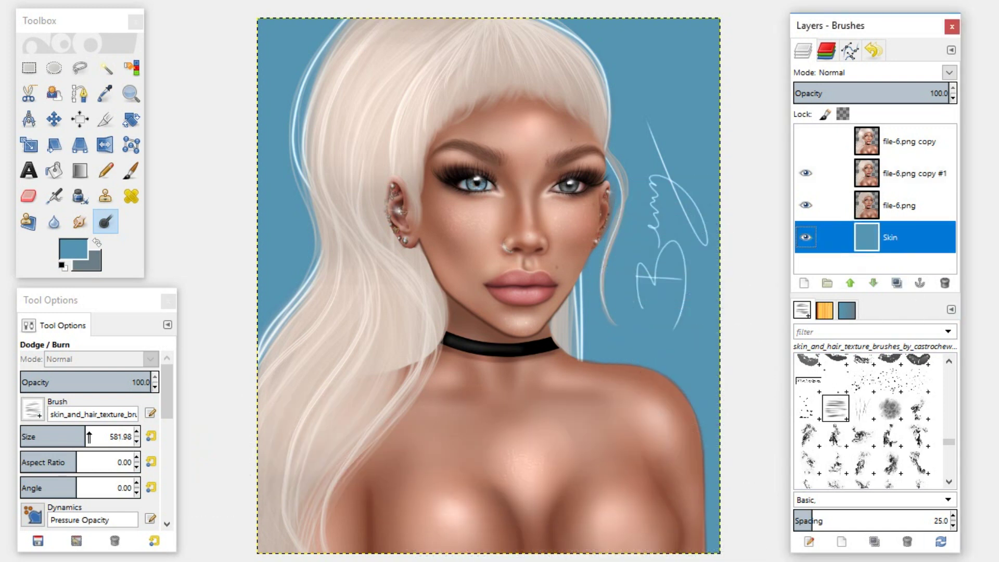
{"action": "left_click_drag", "start_coordinate": [167, 390], "coordinate": [172, 434]}
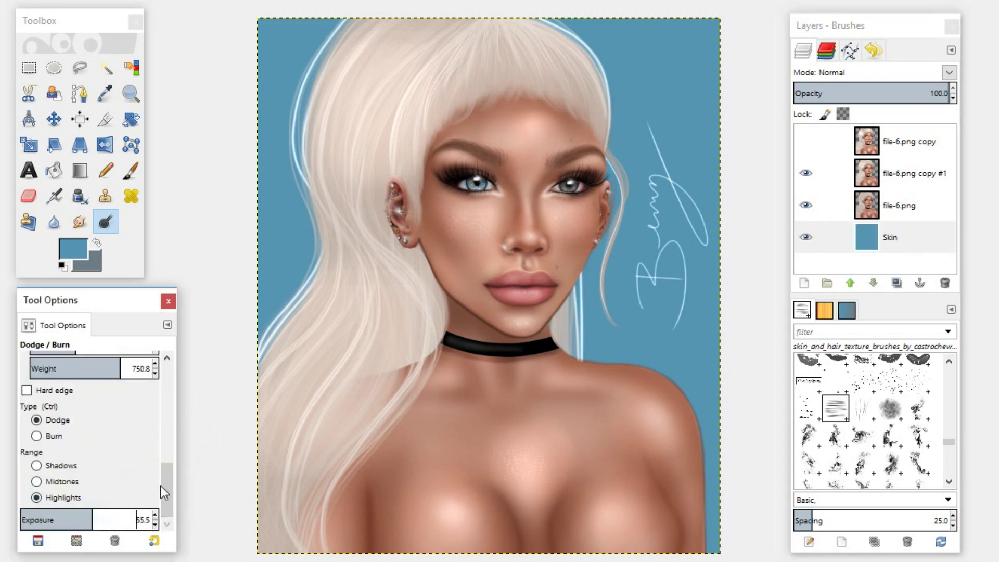
{"action": "left_click_drag", "start_coordinate": [179, 365], "coordinate": [177, 354]}
{"action": "left_click_drag", "start_coordinate": [290, 89], "coordinate": [260, 201]}
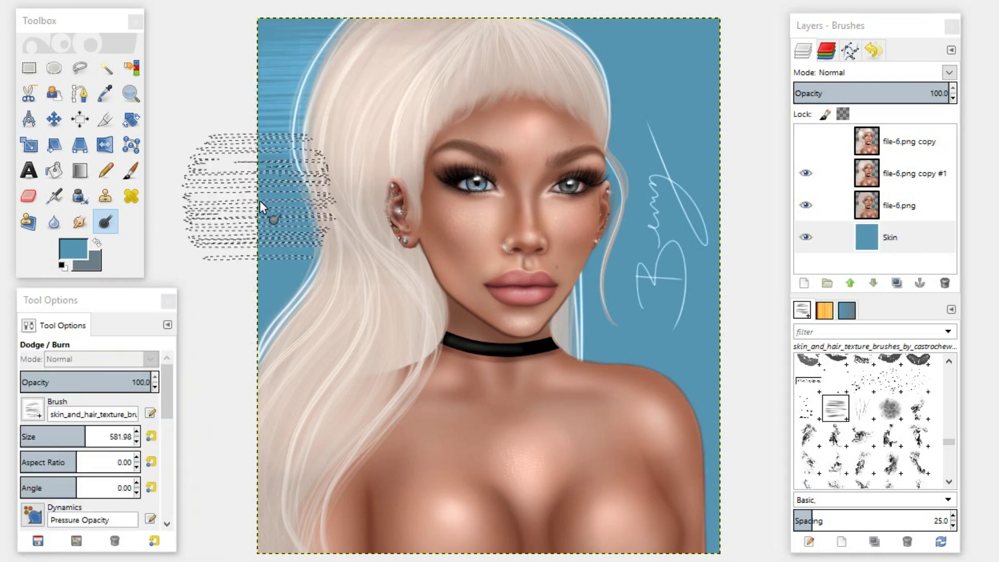
{"action": "mouse_move", "coordinate": [532, 251]}
{"action": "left_mouse_down"}
{"action": "mouse_move", "coordinate": [283, 311]}
{"action": "mouse_move", "coordinate": [718, 375]}
{"action": "left_mouse_up"}
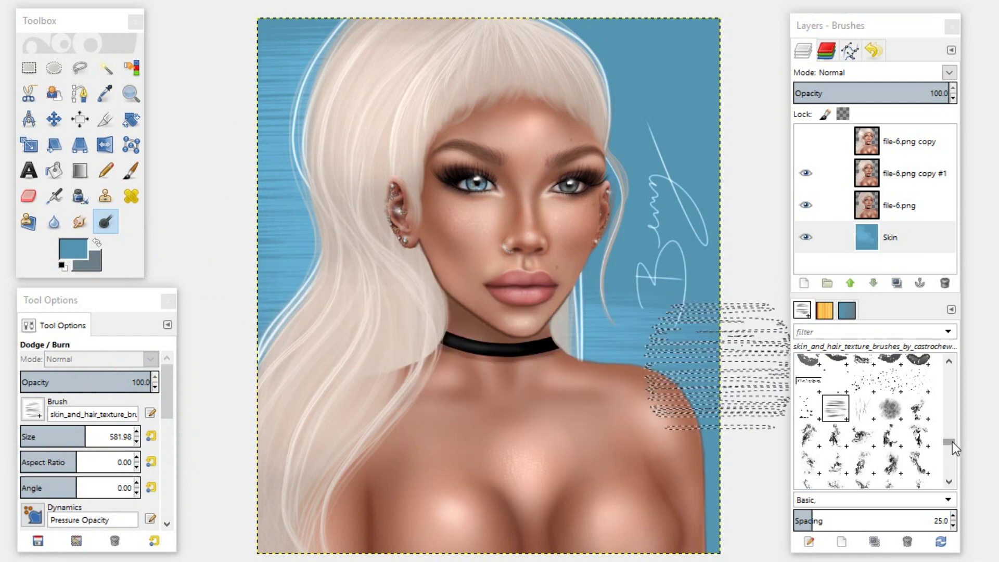
{"action": "left_click_drag", "start_coordinate": [951, 440], "coordinate": [961, 356]}
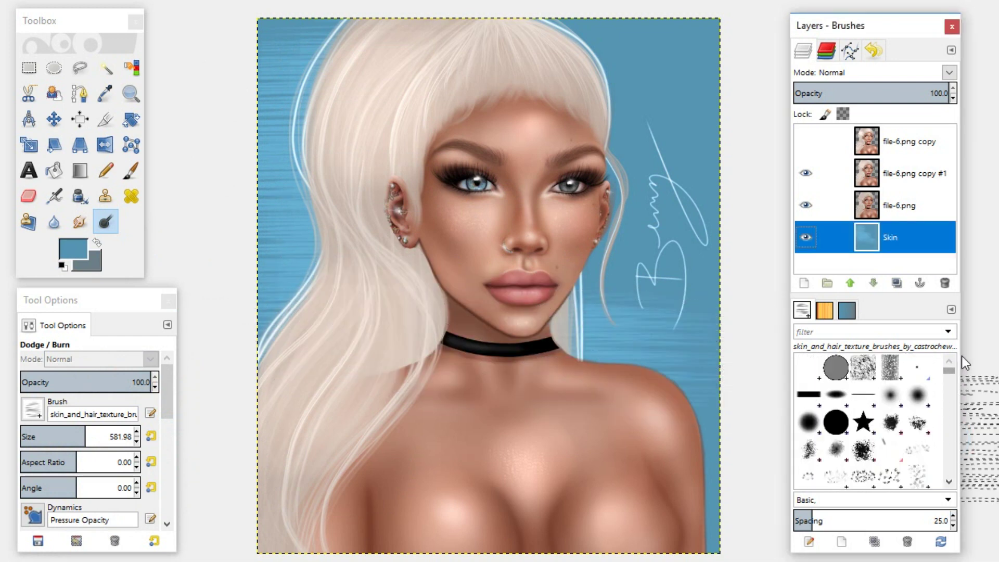
With the 2. Hardness 025 brush at about 745, dodge the upper-left background beside the hair
{"action": "left_click", "coordinate": [892, 395]}
{"action": "left_click_drag", "start_coordinate": [27, 437], "coordinate": [103, 437]}
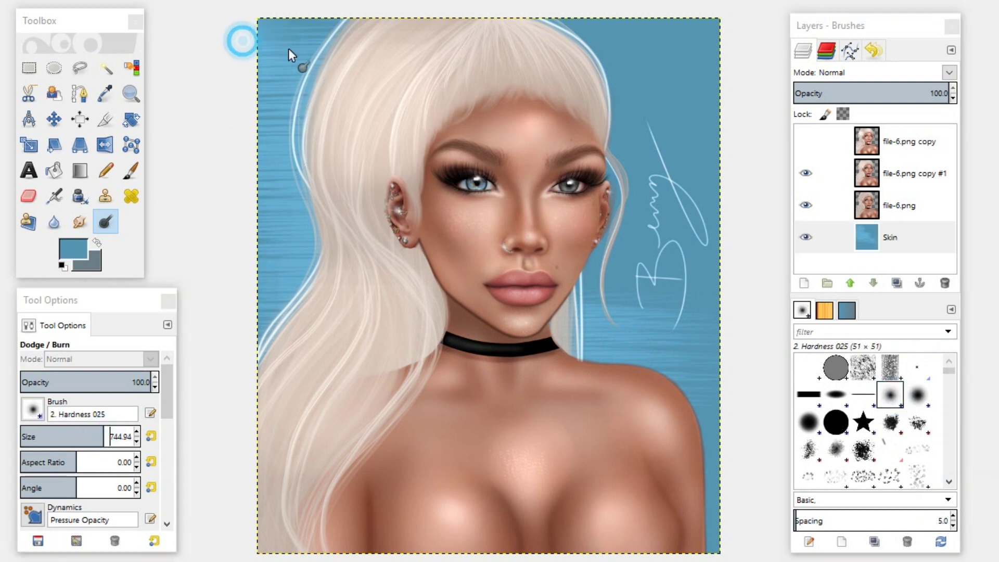
{"action": "mouse_move", "coordinate": [288, 49]}
{"action": "left_mouse_down"}
{"action": "mouse_move", "coordinate": [267, 150]}
{"action": "mouse_move", "coordinate": [334, 185]}
{"action": "mouse_move", "coordinate": [401, 300]}
{"action": "mouse_move", "coordinate": [327, 115]}
{"action": "mouse_move", "coordinate": [291, 198]}
{"action": "left_mouse_up"}
{"action": "left_click_drag", "start_coordinate": [312, 78], "coordinate": [287, 12]}
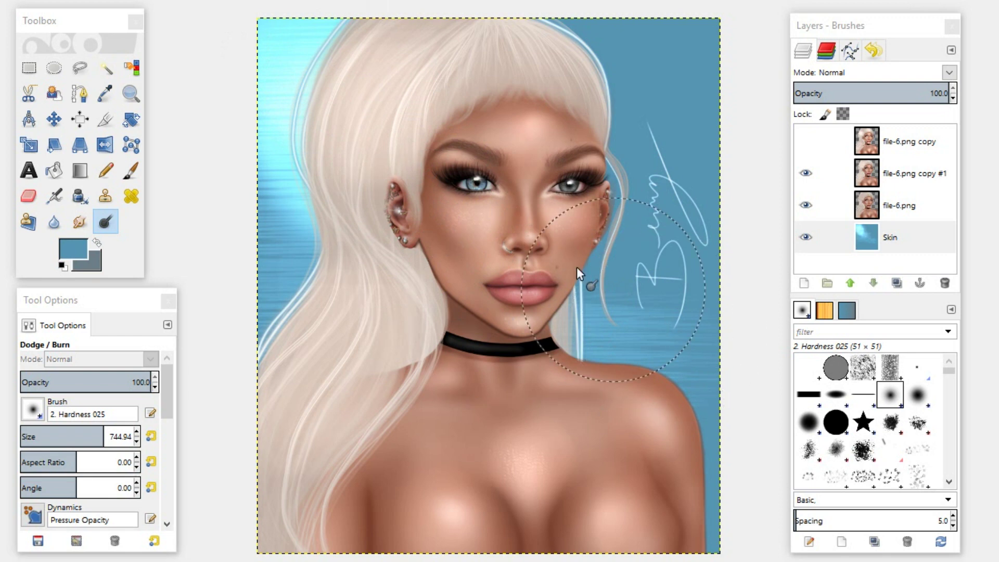
Dodge a glow around the signature and beside the hair, then hide the second portrait copy
{"action": "left_click_drag", "start_coordinate": [645, 372], "coordinate": [671, 146]}
{"action": "left_click_drag", "start_coordinate": [651, 292], "coordinate": [735, 157]}
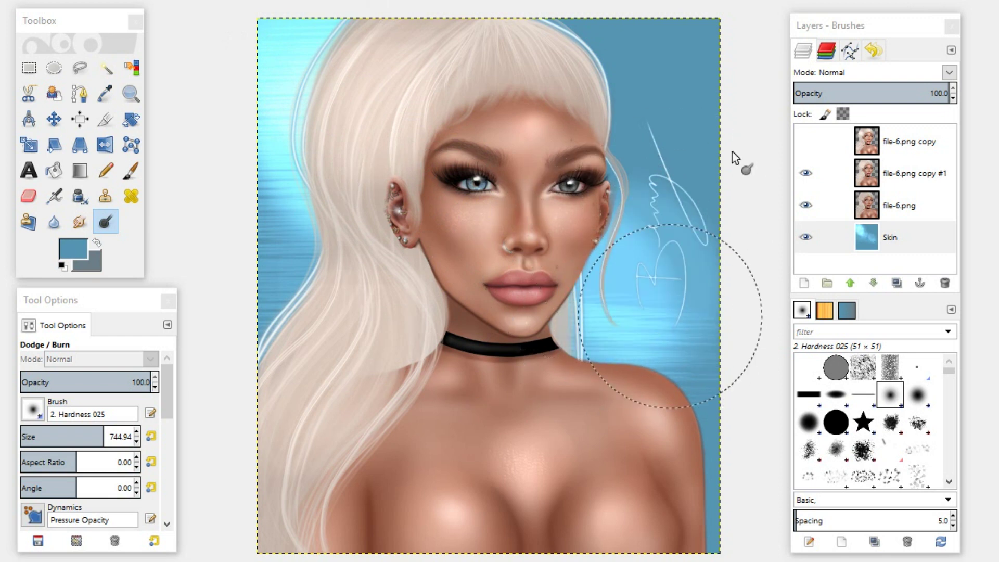
{"action": "left_click", "coordinate": [331, 258]}
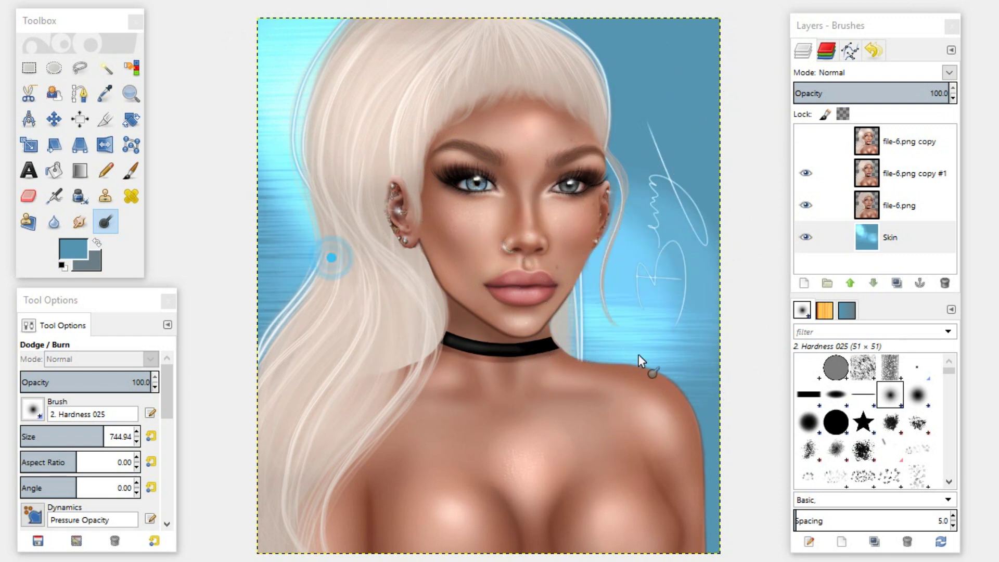
{"action": "left_click_drag", "start_coordinate": [636, 290], "coordinate": [624, 229]}
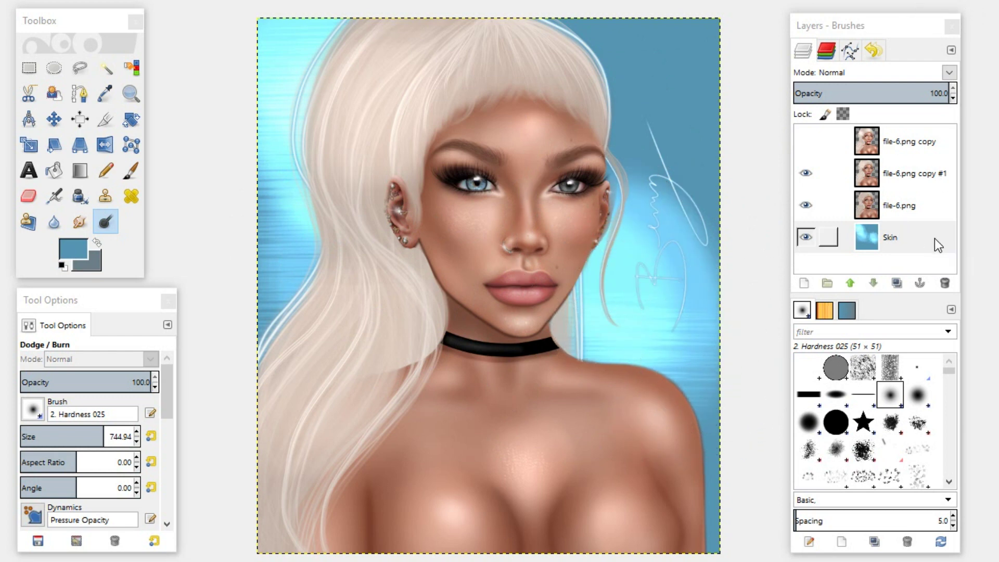
{"action": "left_click", "coordinate": [805, 175]}
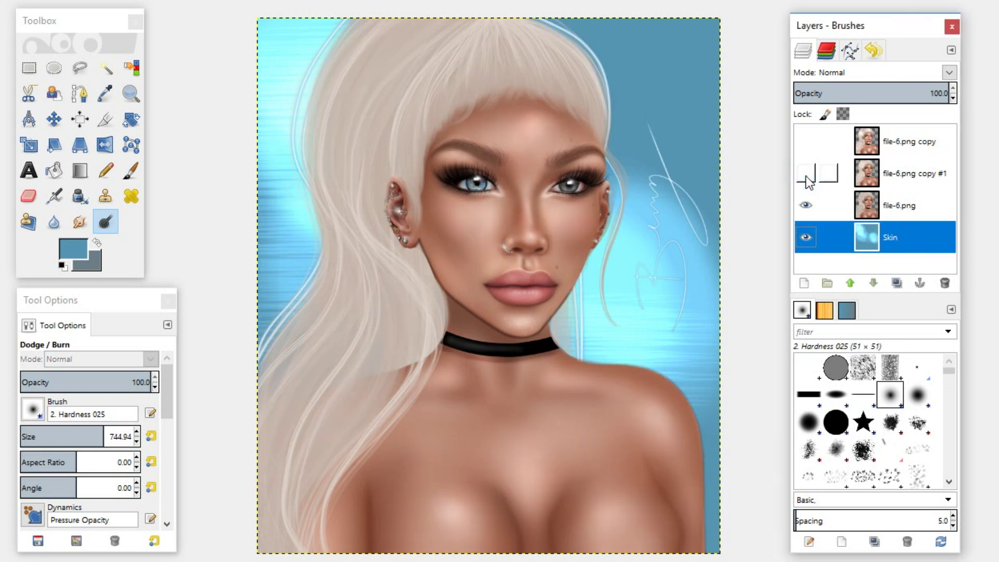
Toggle copy #1's visibility to compare the image with and without it
{"action": "left_click", "coordinate": [805, 175]}
{"action": "left_click", "coordinate": [805, 176]}
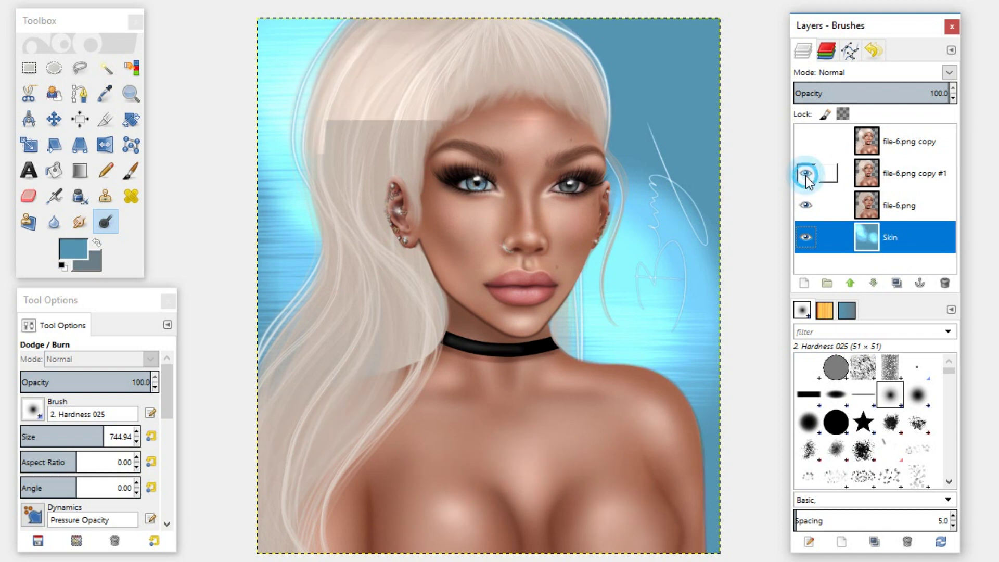
{"action": "left_click", "coordinate": [806, 176]}
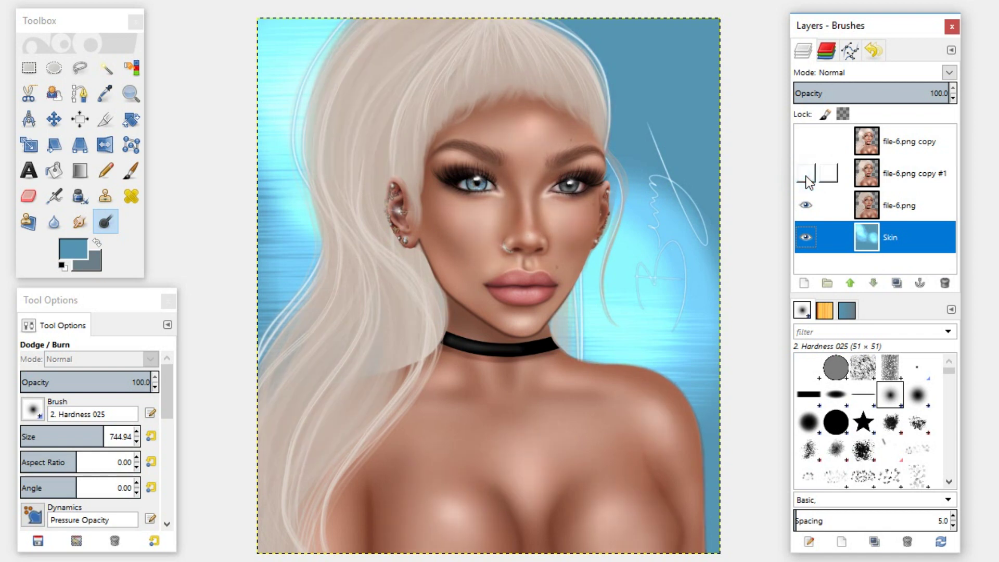
Duplicate the file-6.png portrait layer and hide the original
{"action": "right_click", "coordinate": [866, 141]}
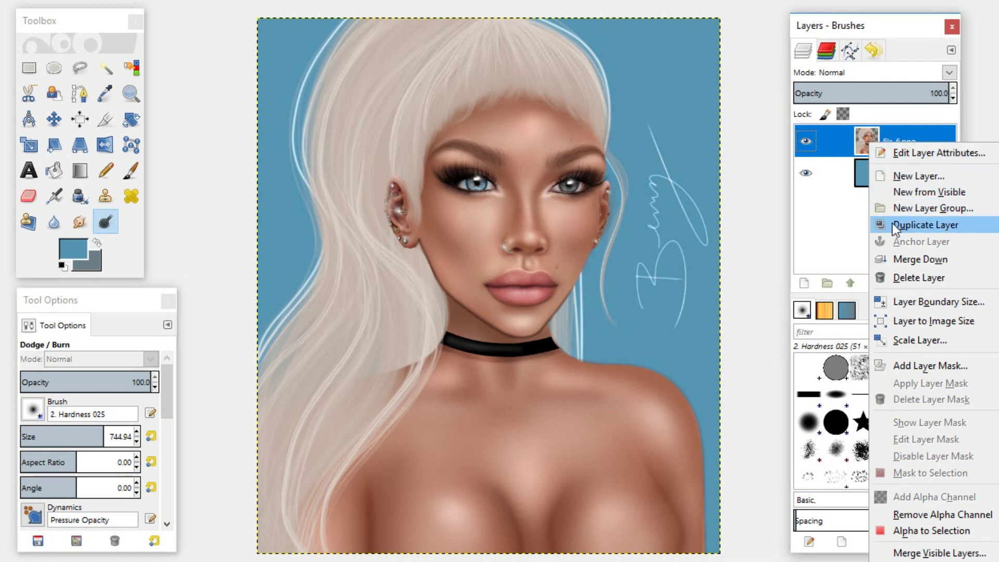
{"action": "left_click", "coordinate": [926, 224]}
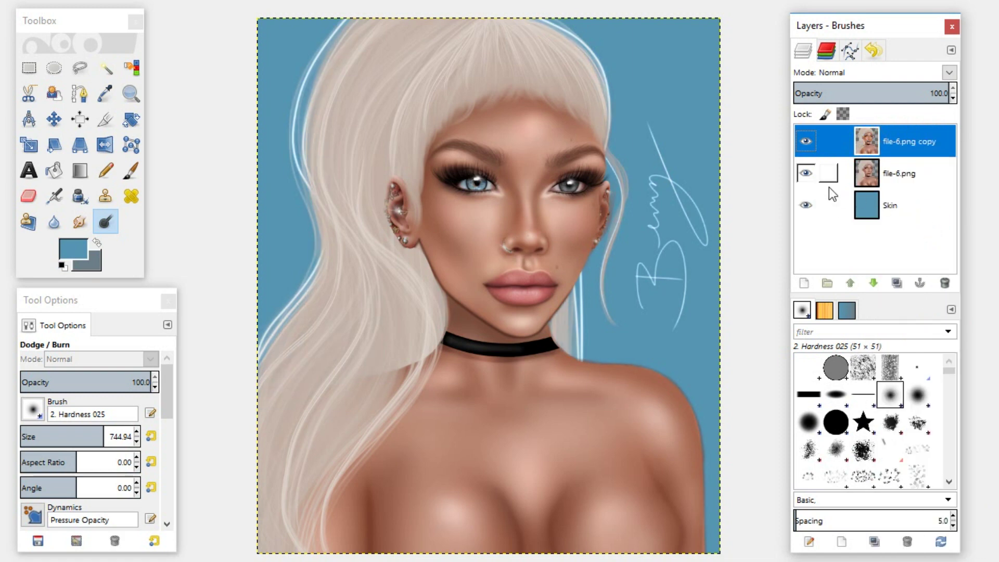
{"action": "left_click", "coordinate": [805, 174]}
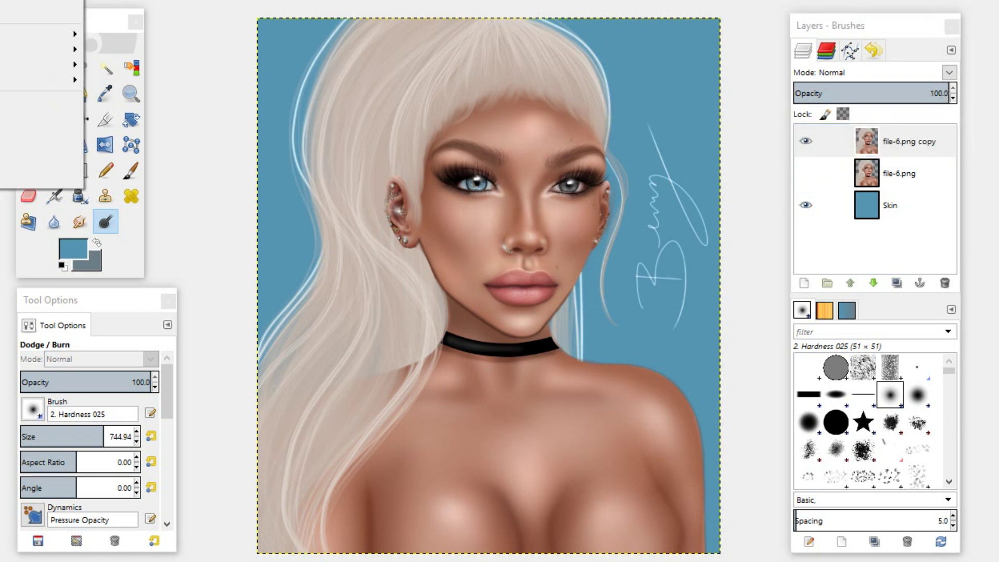
Add a transparent layer named Screen in Screen blend mode and enter a pale pink foreground hex
{"action": "key", "text": "shift+ctrl+n"}
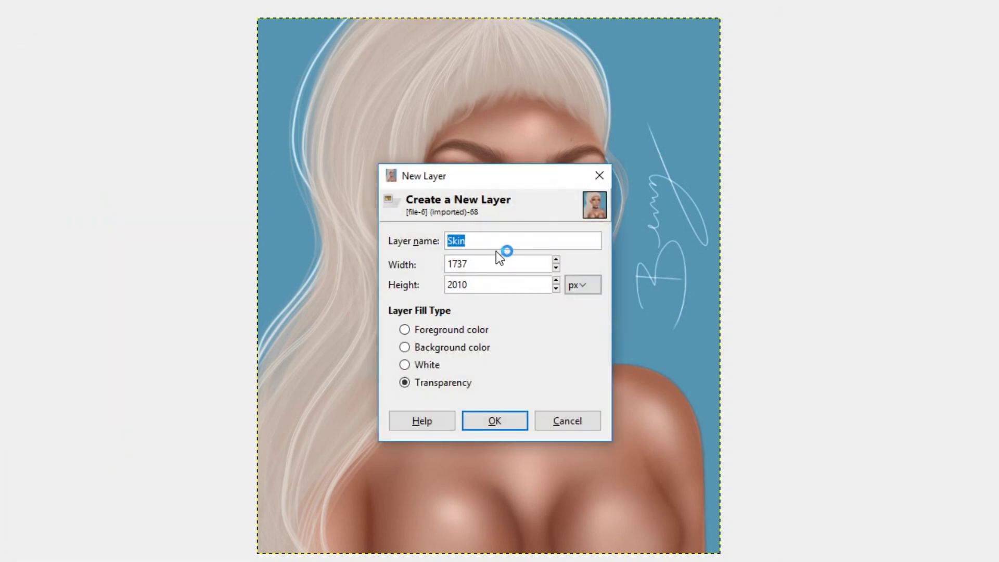
{"action": "type", "text": "Screen"}
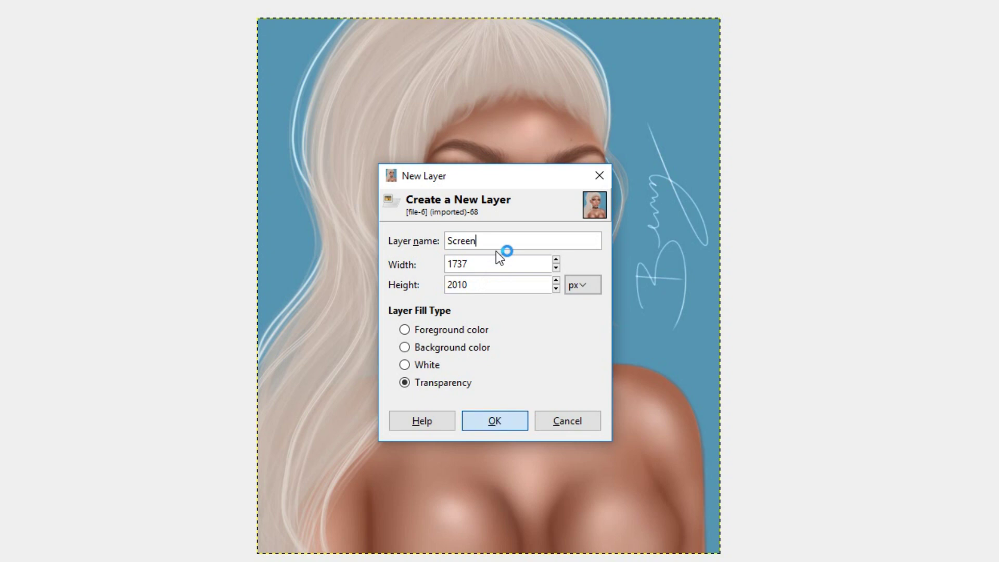
{"action": "key", "text": "Return"}
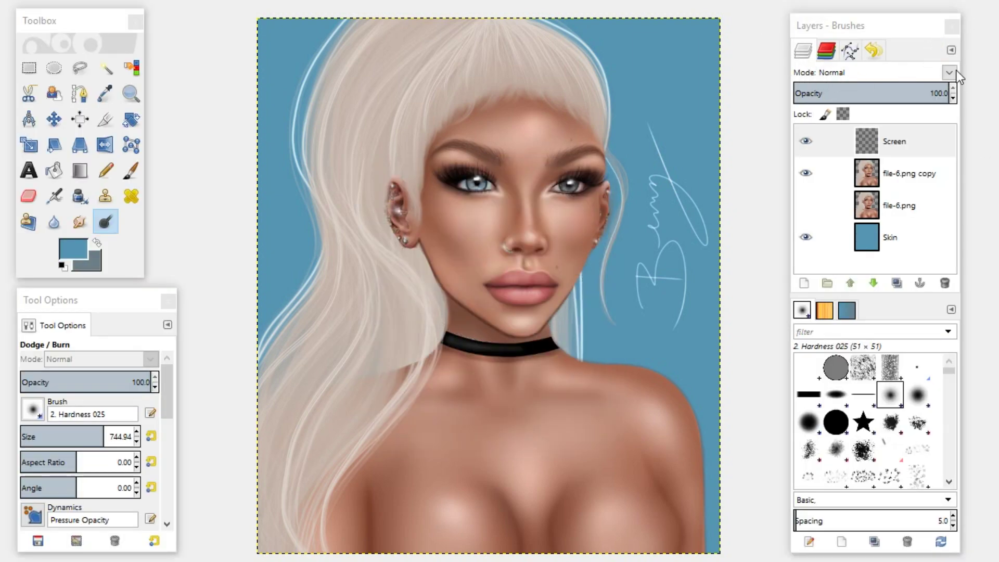
{"action": "left_click", "coordinate": [949, 72]}
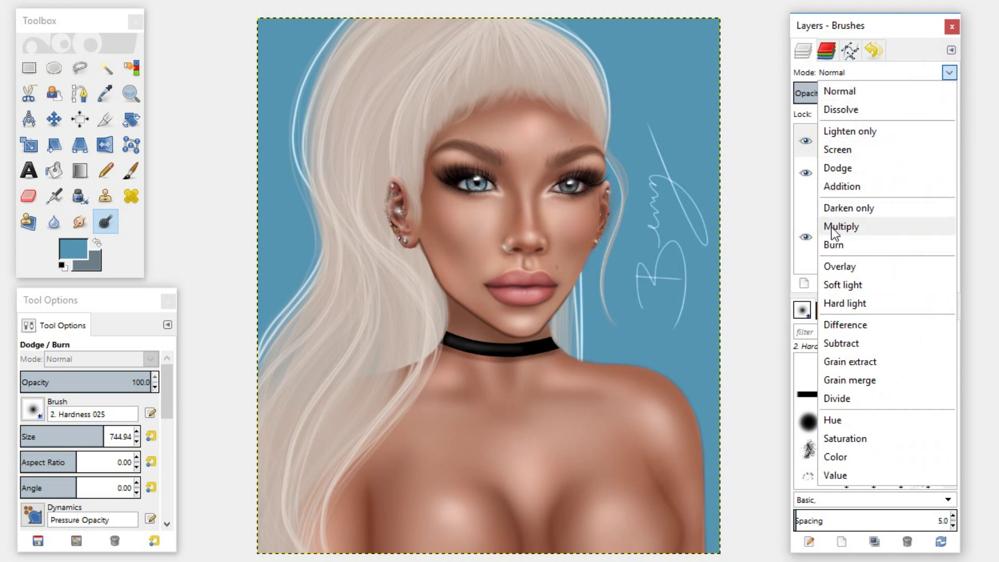
{"action": "left_click", "coordinate": [843, 150]}
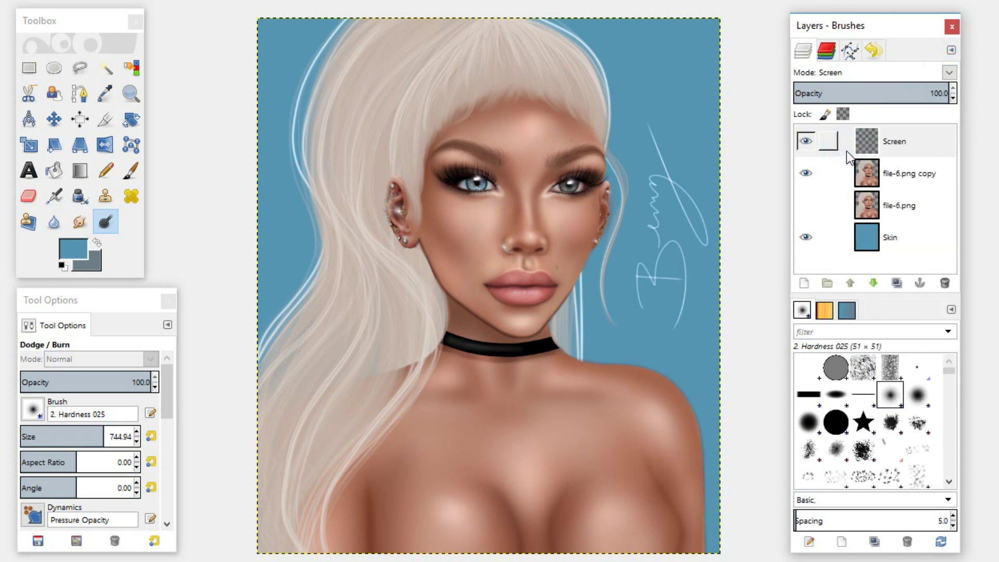
{"action": "left_click", "coordinate": [77, 254]}
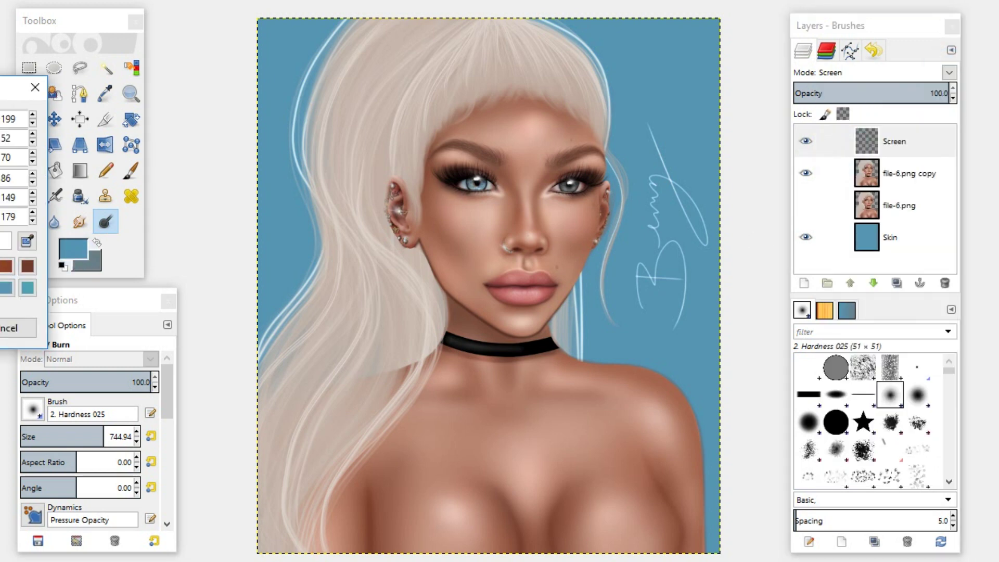
{"action": "type", "text": "f4d5cdf3c1b3"}
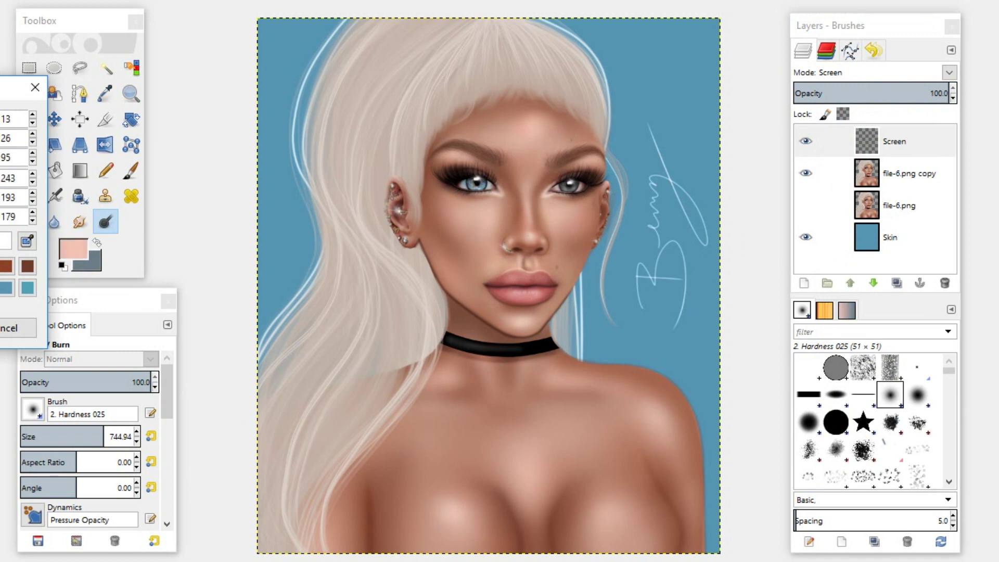
{"action": "type", "text": "f9d9d0"}
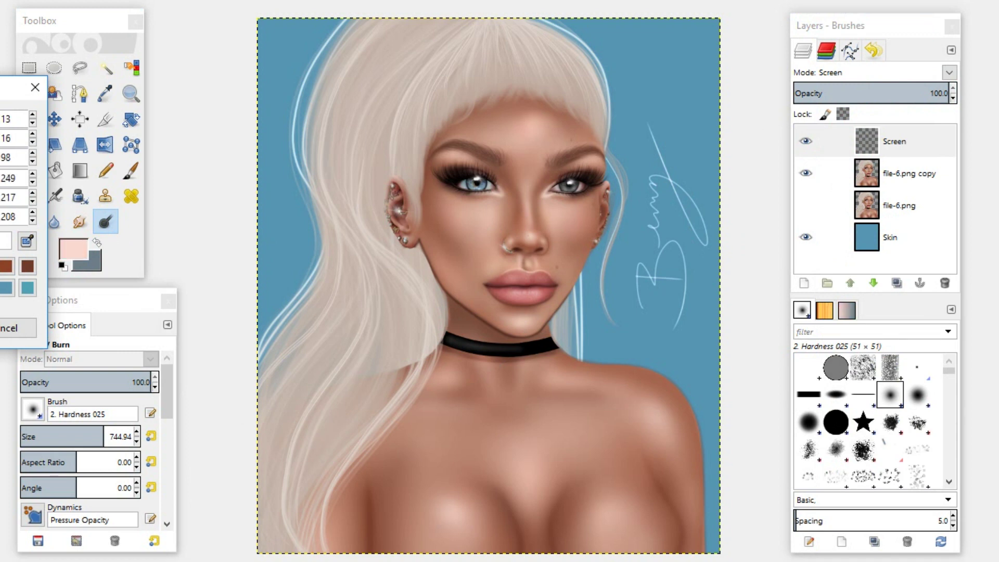
Confirm the pale pink paint colour and set the brush size to about 490
{"action": "key", "text": "Return"}
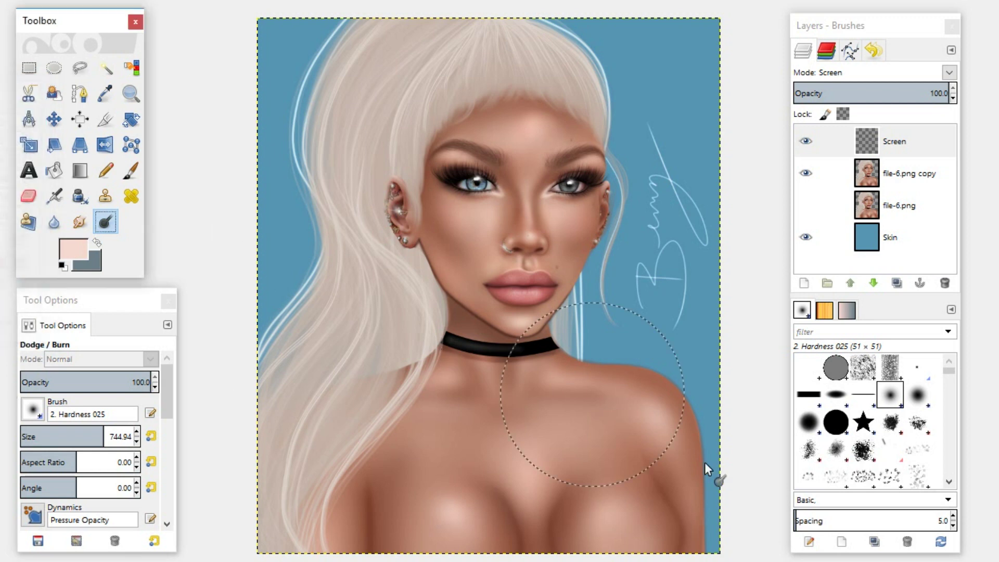
{"action": "left_click", "coordinate": [76, 436]}
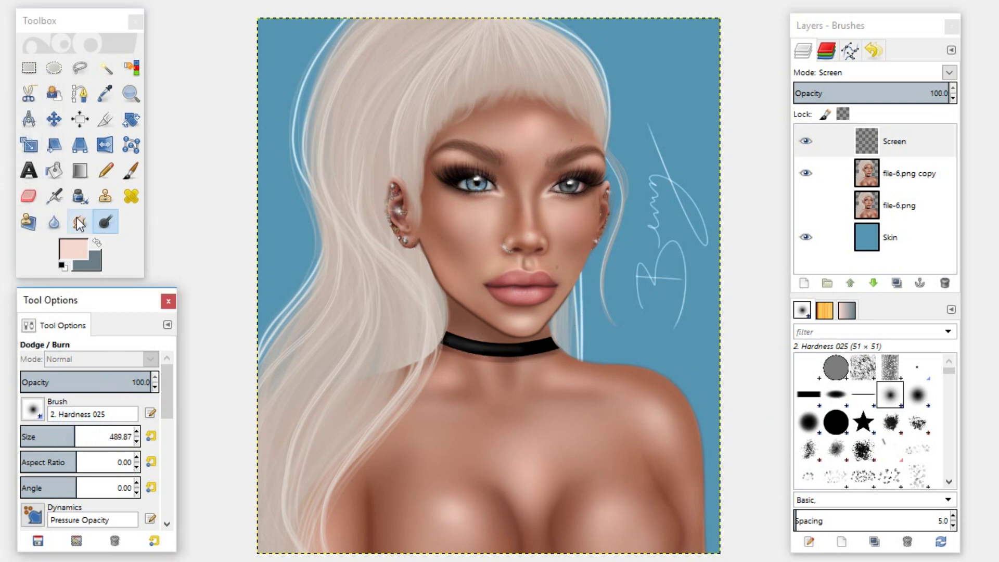
Airbrush soft highlights on the cheek, chest and right shoulder with a brush of about 377
{"action": "left_click", "coordinate": [54, 197]}
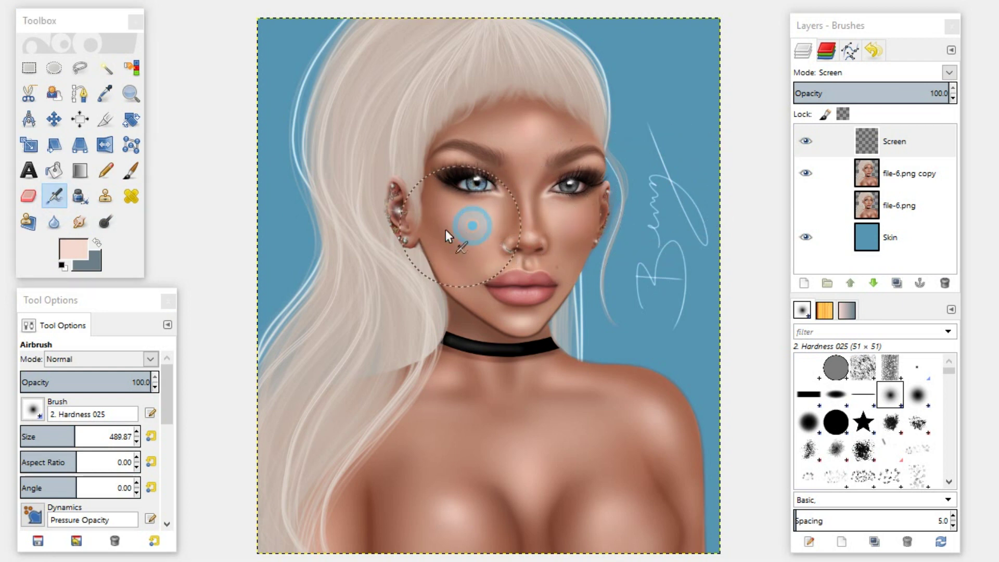
{"action": "left_click", "coordinate": [72, 436]}
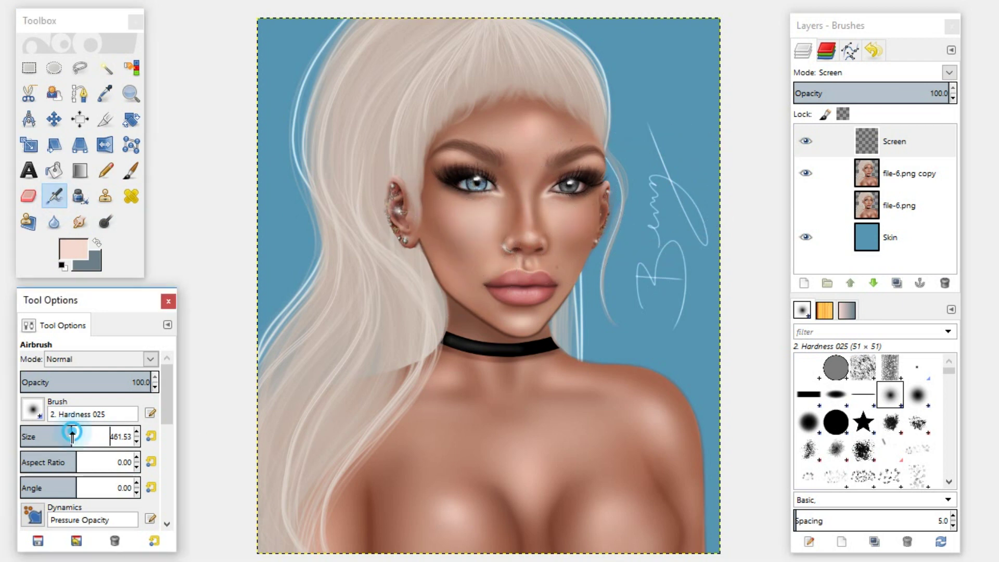
{"action": "left_click", "coordinate": [62, 437]}
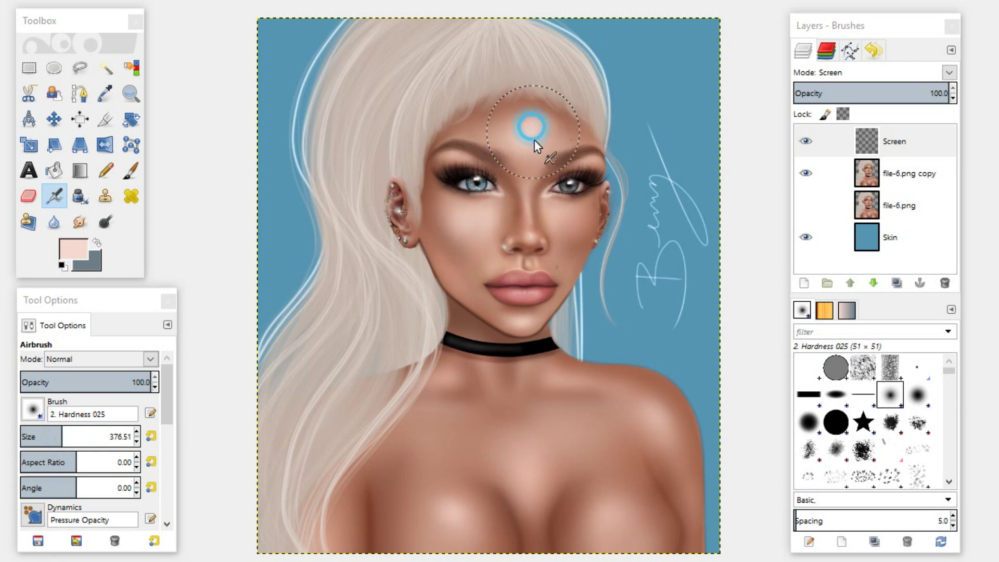
{"action": "left_click", "coordinate": [563, 212]}
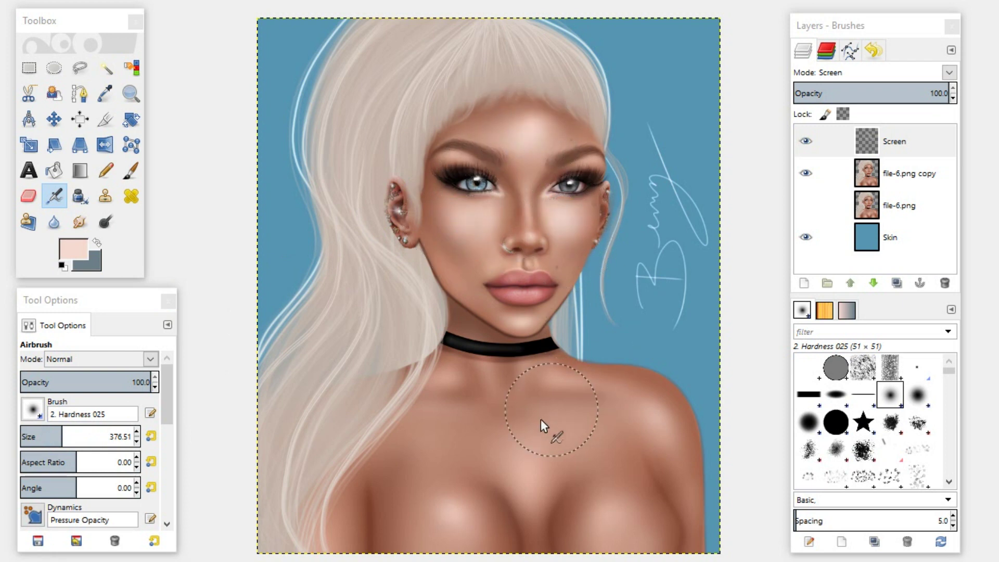
{"action": "left_click", "coordinate": [443, 521]}
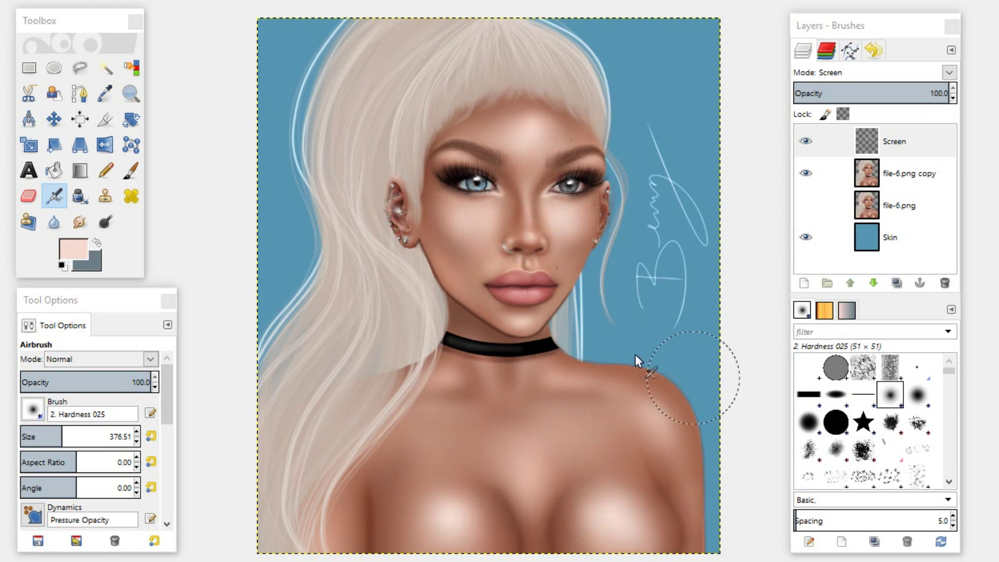
{"action": "left_click", "coordinate": [532, 470]}
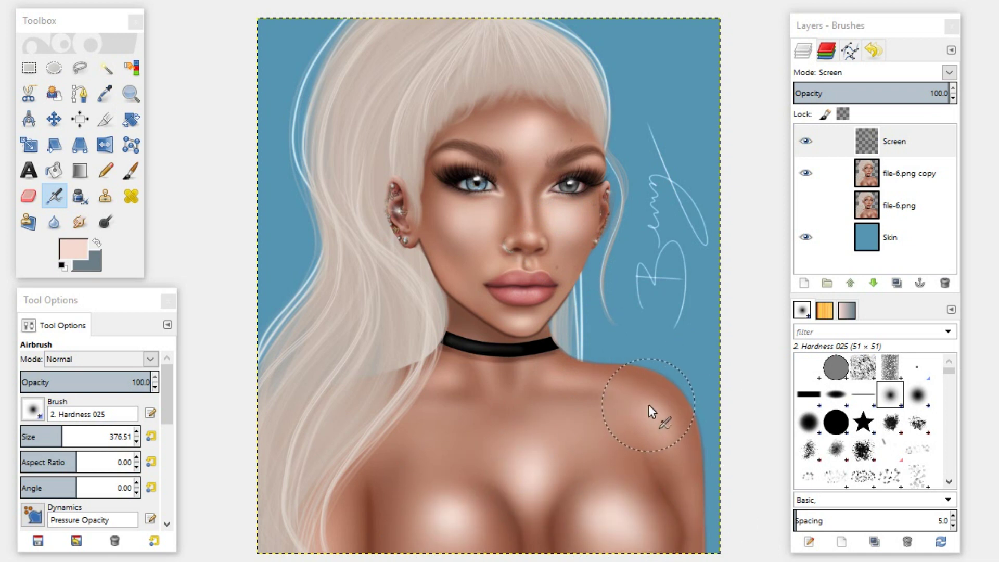
{"action": "left_click_drag", "start_coordinate": [657, 398], "coordinate": [632, 411]}
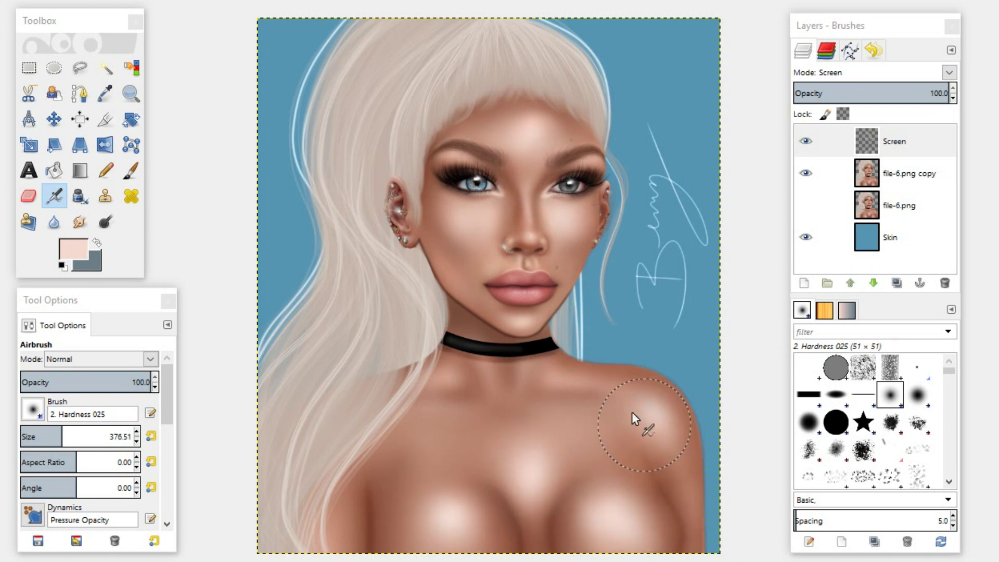
Brighten the top and lower-left hair with the brush enlarged to about 674
{"action": "left_click", "coordinate": [95, 435]}
{"action": "left_click", "coordinate": [364, 98]}
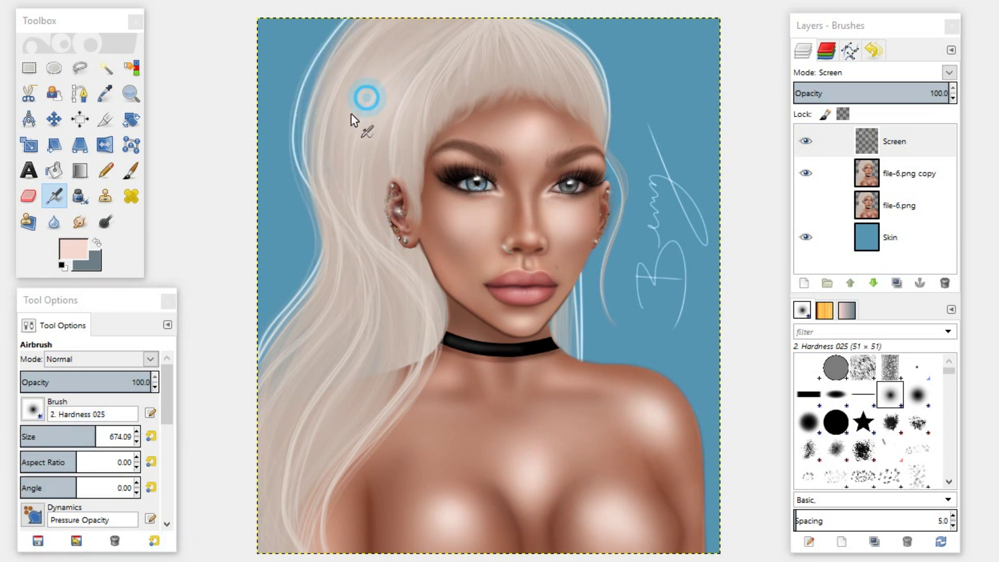
{"action": "left_click", "coordinate": [372, 91]}
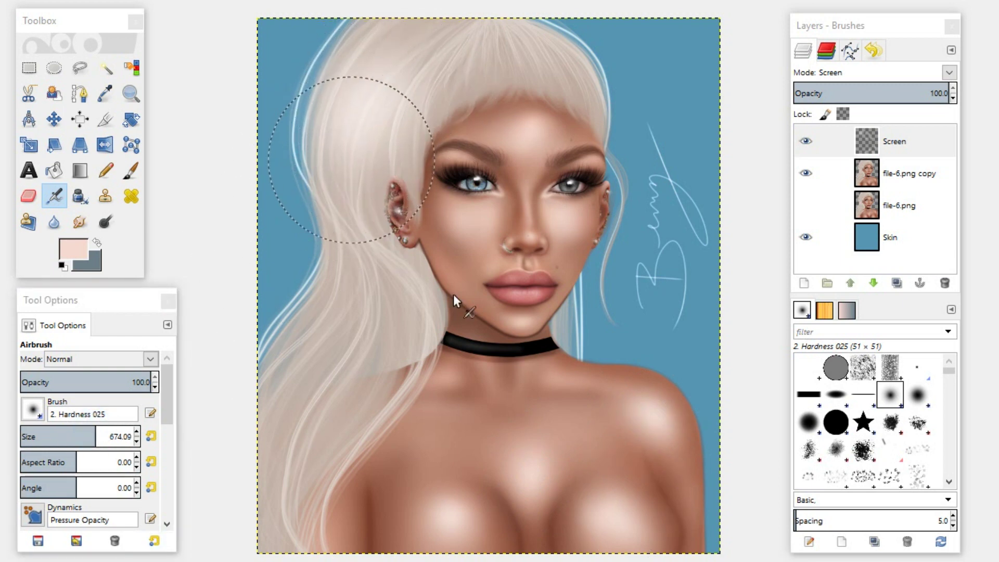
{"action": "left_click", "coordinate": [348, 347]}
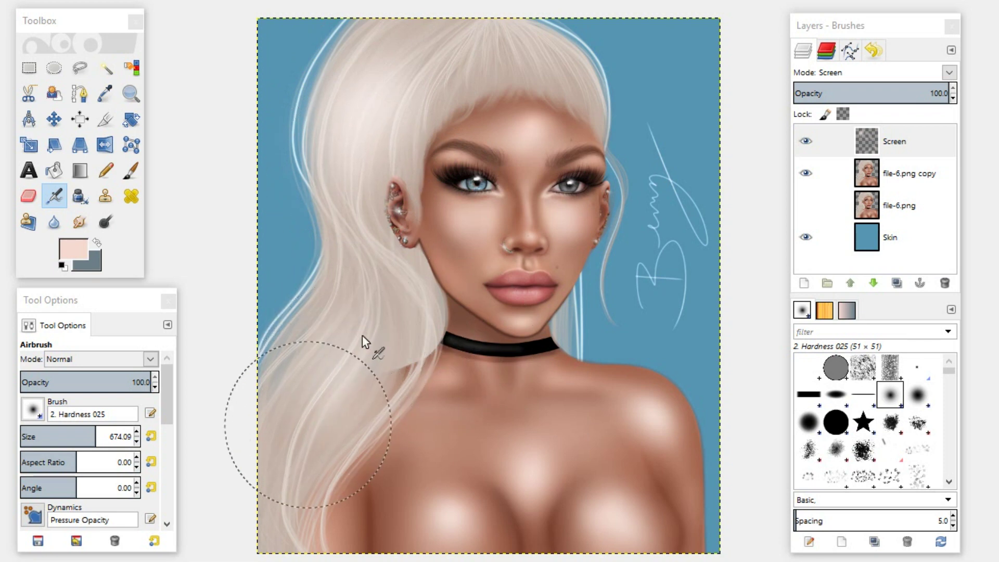
{"action": "left_click", "coordinate": [357, 345]}
{"action": "left_click", "coordinate": [339, 380]}
{"action": "left_click", "coordinate": [349, 349]}
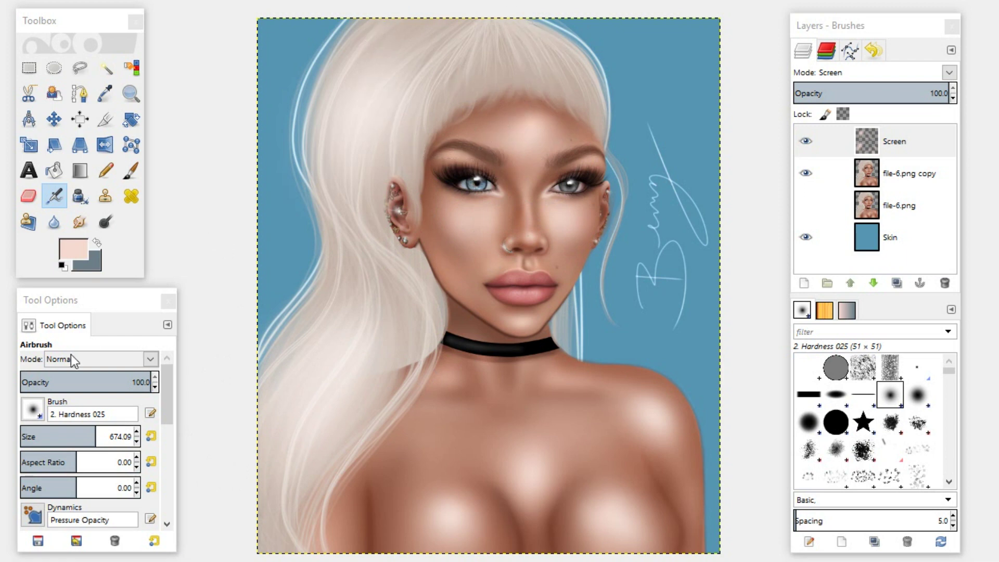
Highlight the hair above the forehead, the cheeks and the neck, shrinking the brush to 348 then 242
{"action": "left_click", "coordinate": [61, 437]}
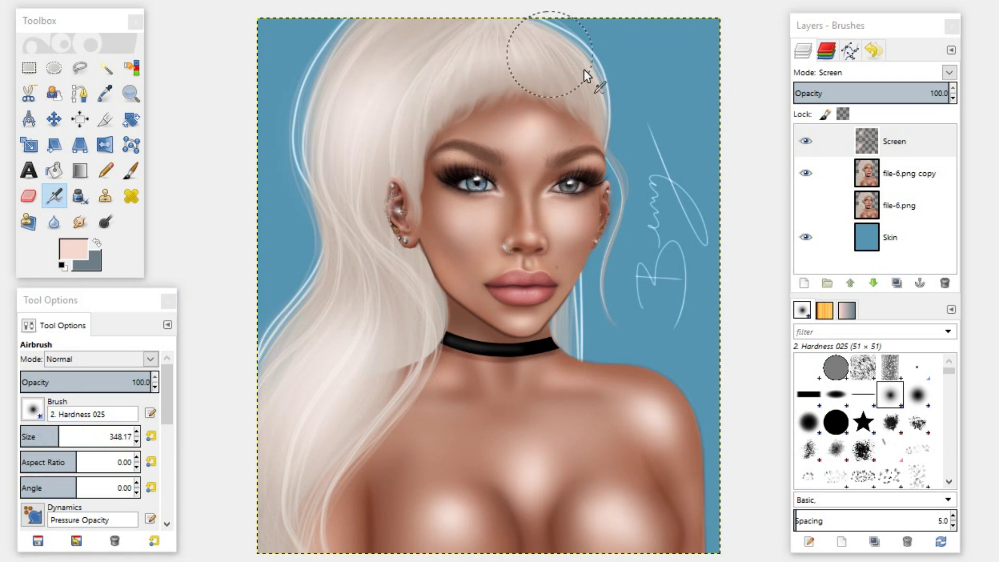
{"action": "left_click", "coordinate": [450, 70]}
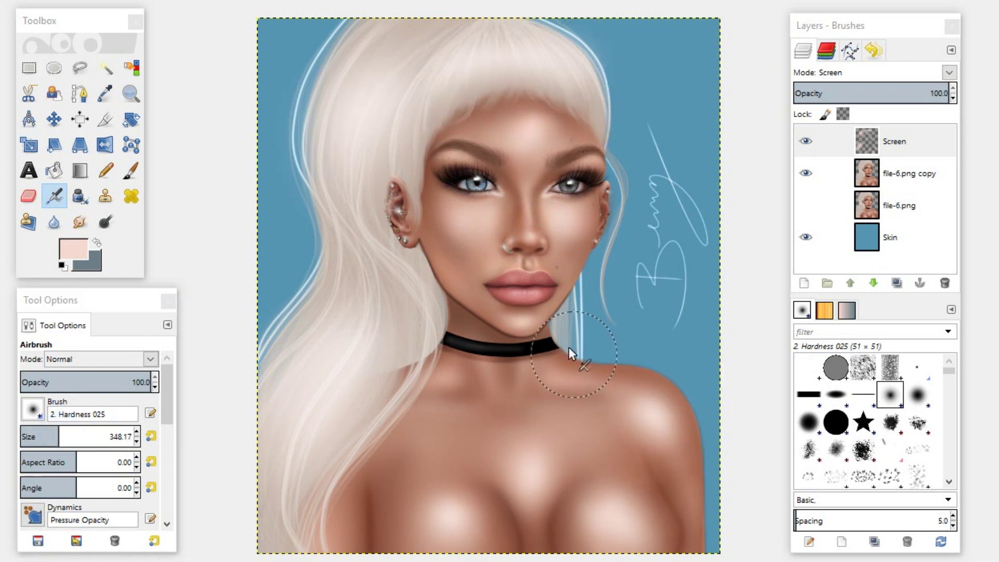
{"action": "left_click", "coordinate": [448, 214]}
{"action": "left_click", "coordinate": [458, 224]}
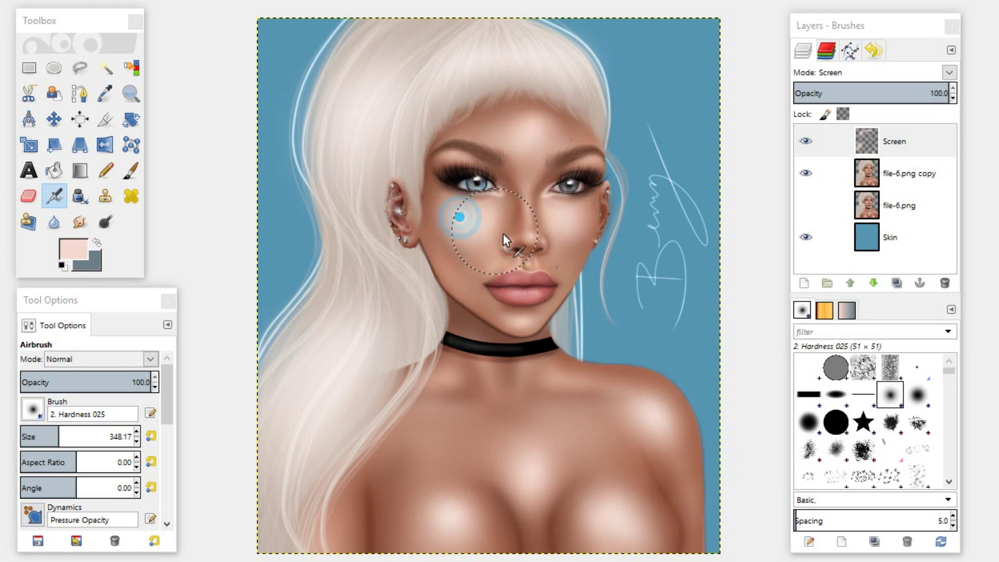
{"action": "left_click", "coordinate": [48, 437]}
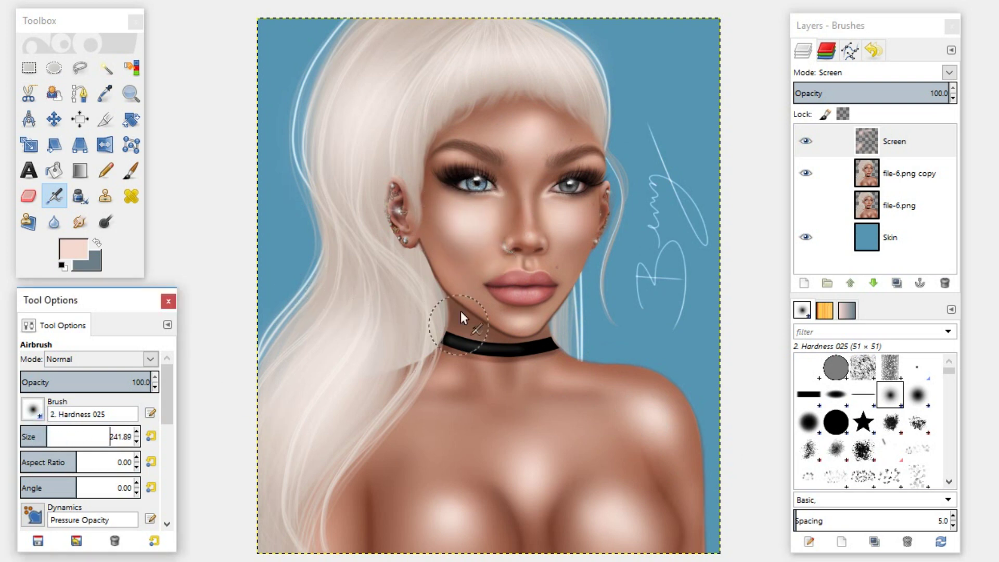
{"action": "left_click", "coordinate": [440, 263]}
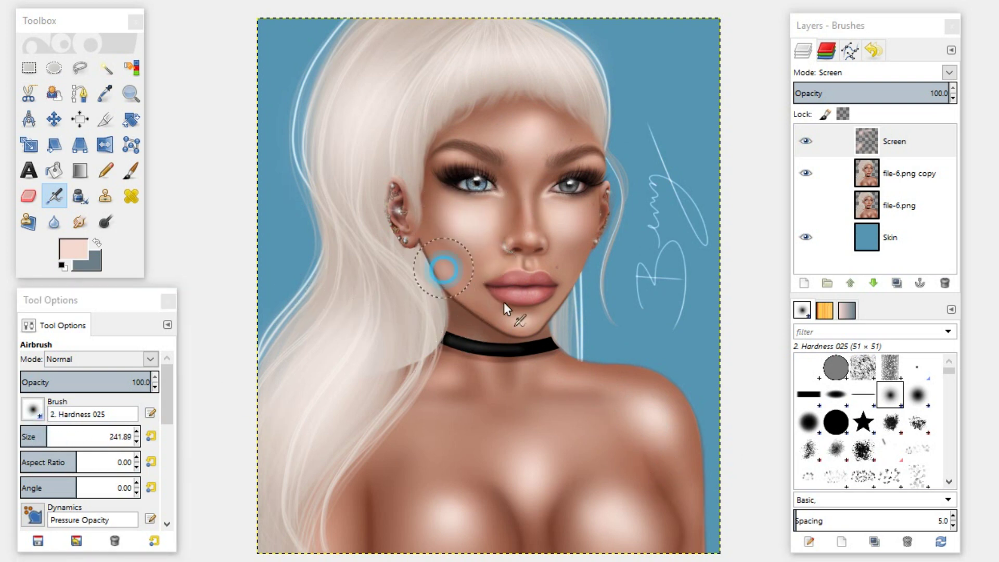
{"action": "left_click", "coordinate": [451, 377]}
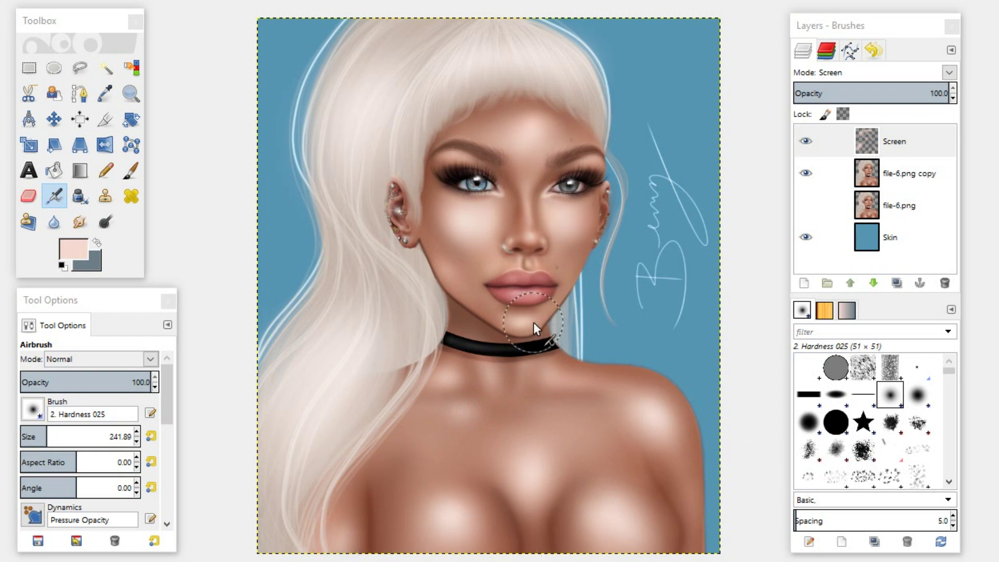
Undo the lip highlight and dab a small highlight on the nose with a tiny brush
{"action": "key", "text": "ctrl+z"}
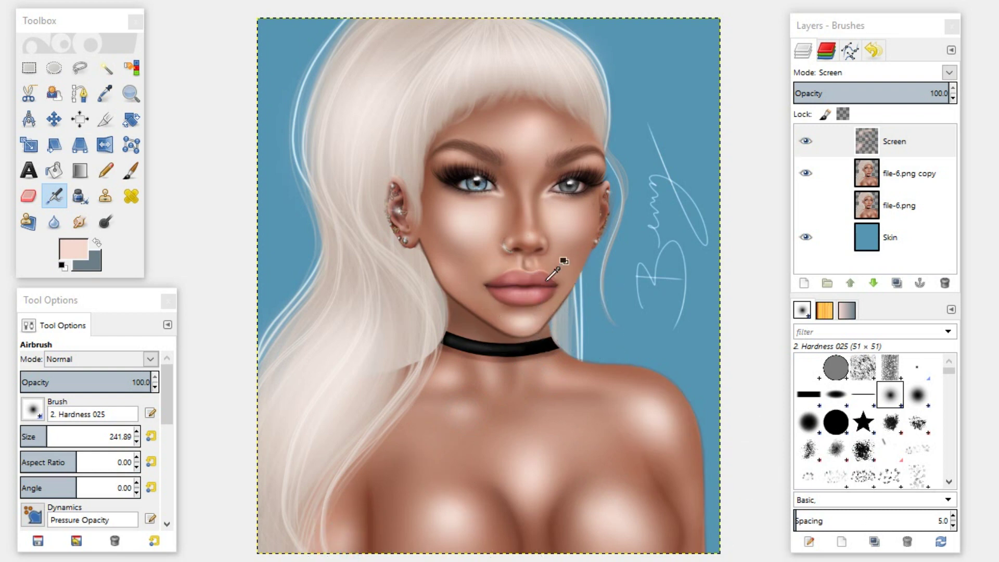
{"action": "left_click", "coordinate": [29, 434]}
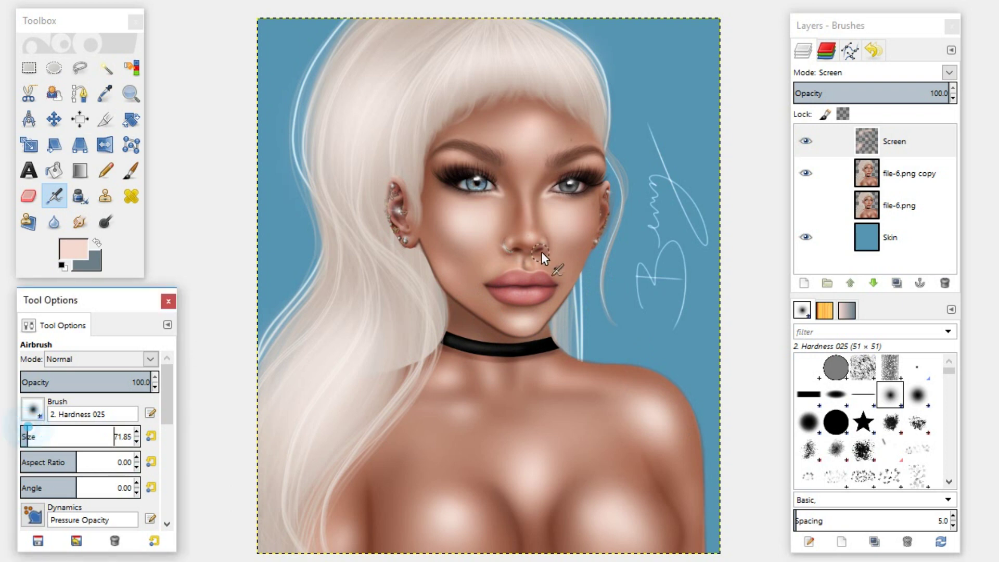
{"action": "left_click_drag", "start_coordinate": [530, 237], "coordinate": [529, 252]}
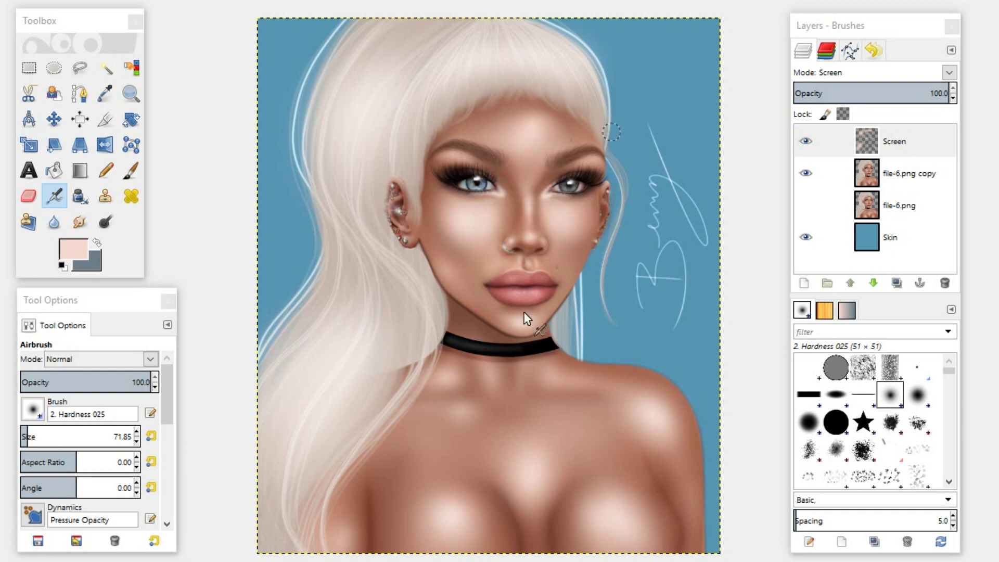
Smudge the nose-bridge highlight, compare with Screen hidden, leave it hidden, and select file-6.png copy
{"action": "left_click", "coordinate": [79, 221]}
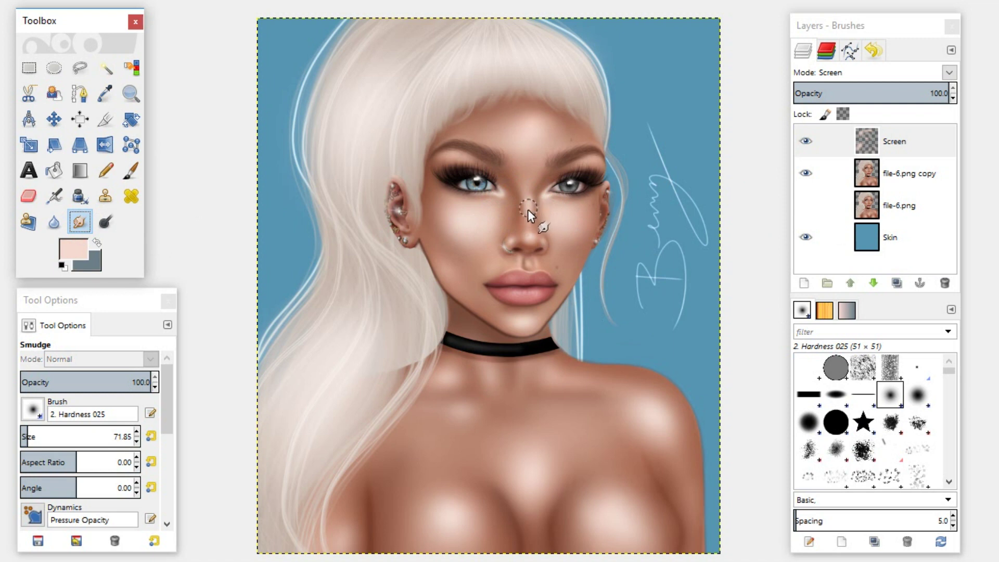
{"action": "left_click_drag", "start_coordinate": [528, 209], "coordinate": [532, 241]}
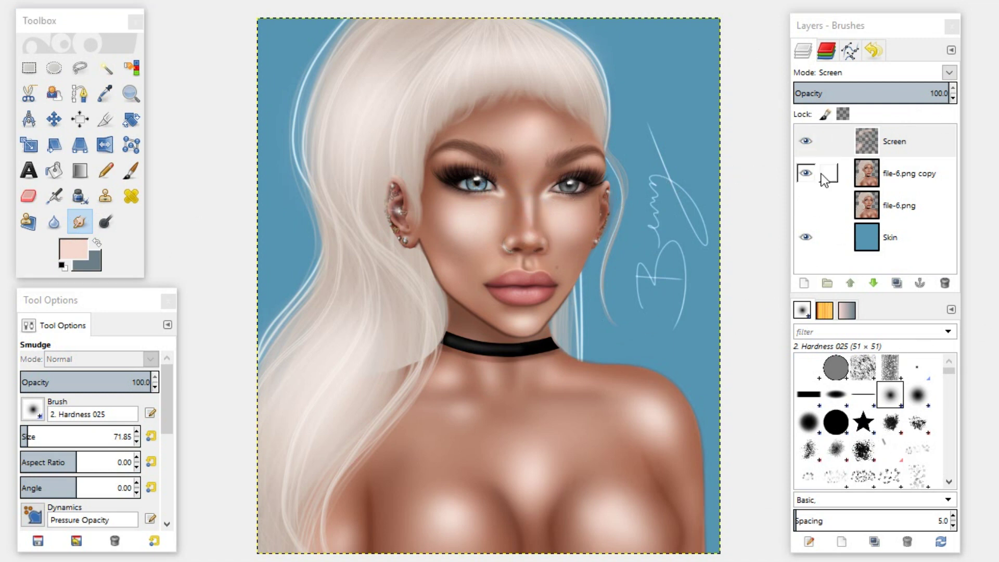
{"action": "left_click", "coordinate": [803, 141]}
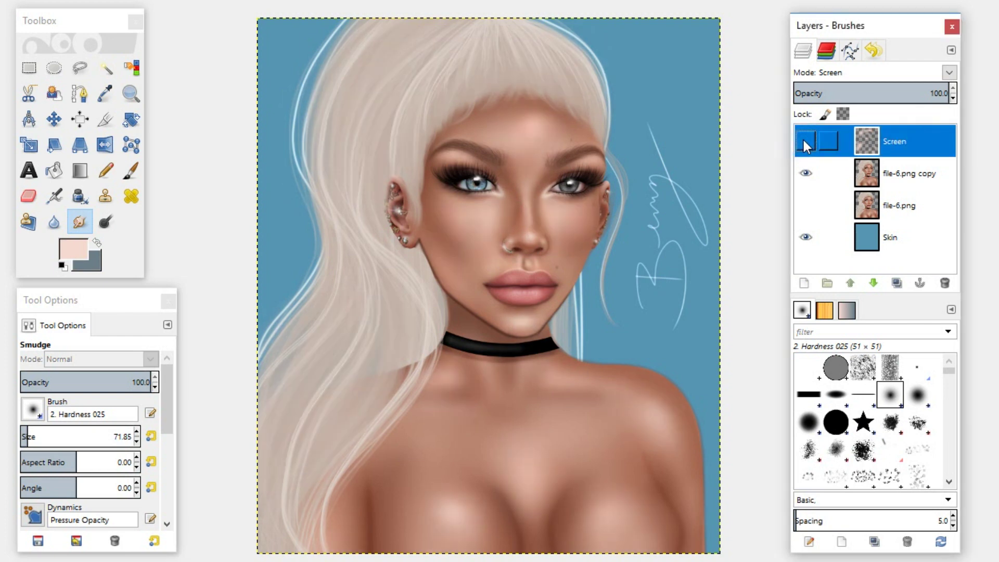
{"action": "left_click", "coordinate": [803, 139]}
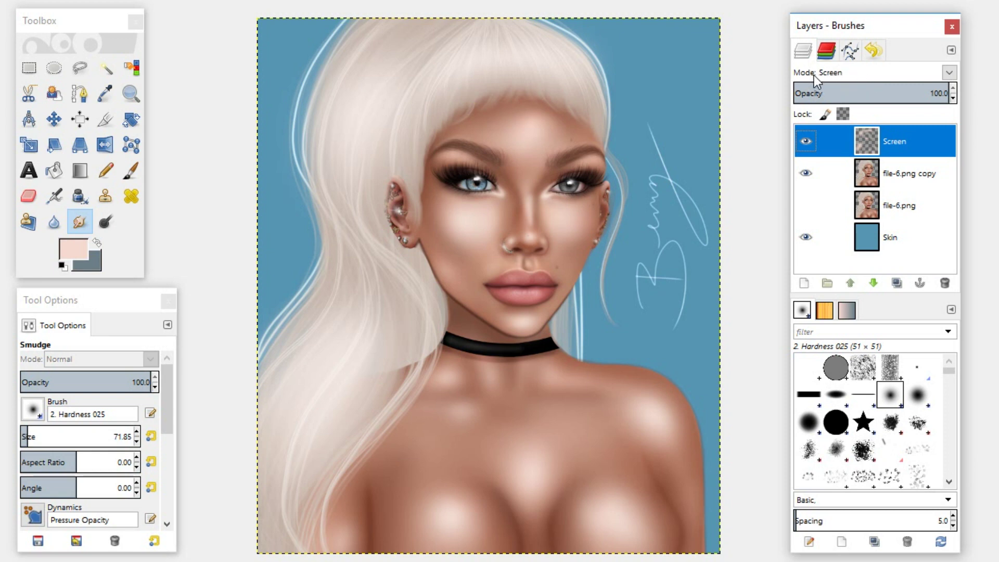
{"action": "left_click", "coordinate": [805, 140]}
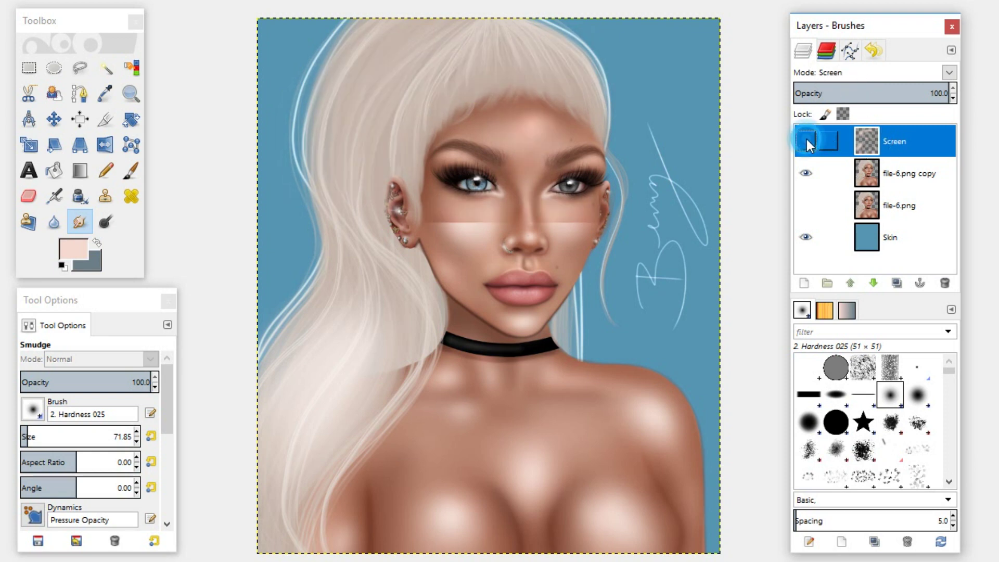
{"action": "left_click", "coordinate": [875, 167]}
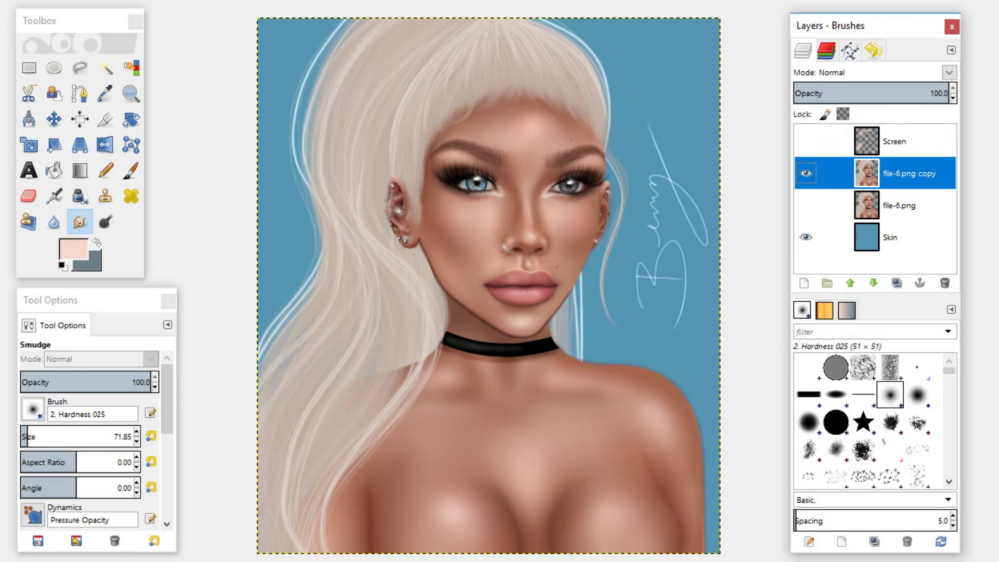
Add a transparent Dodge layer at the stack top in Dodge mode, with brush size about 454
{"action": "key", "text": "shift+ctrl+n"}
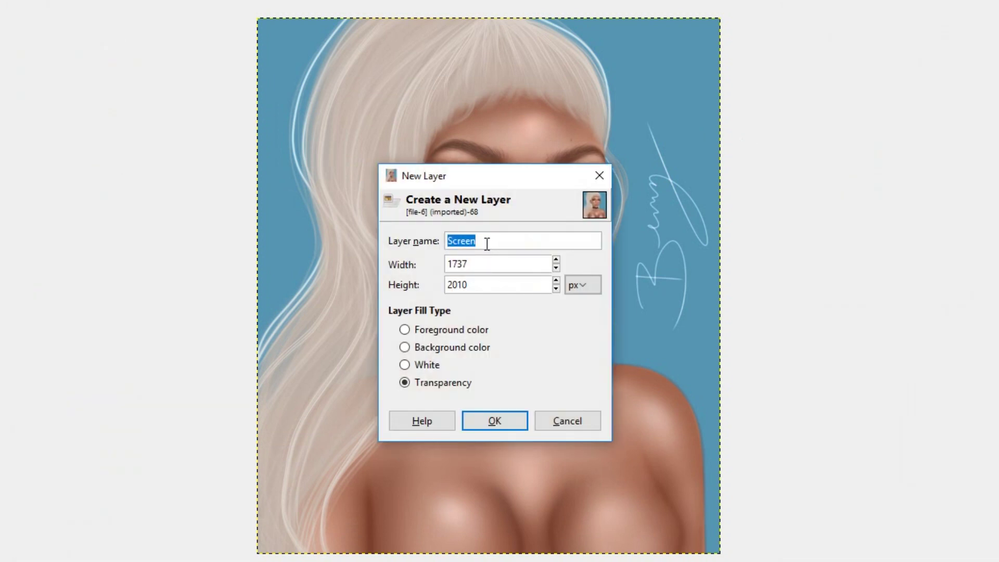
{"action": "type", "text": "Dodge"}
{"action": "key", "text": "Return"}
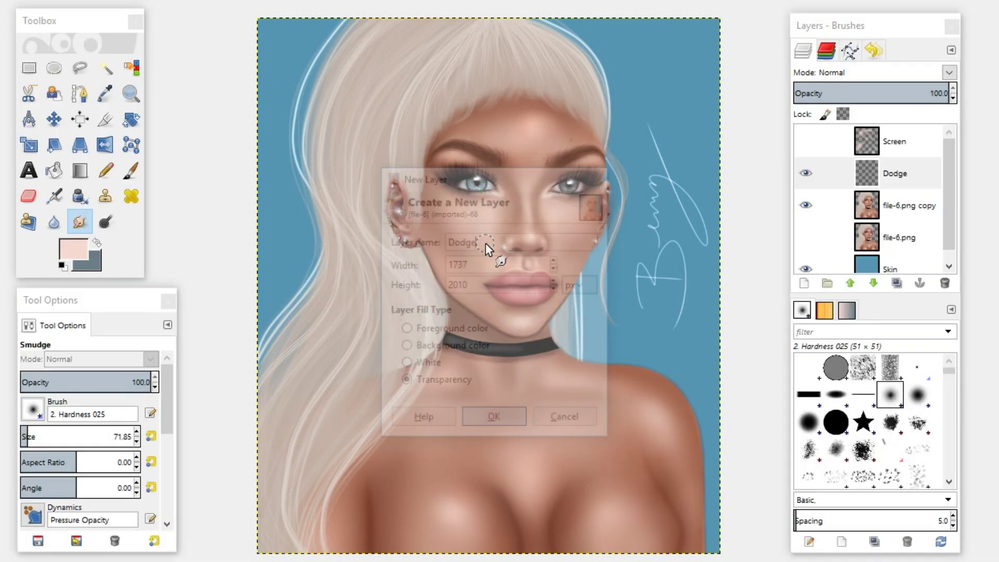
{"action": "left_click_drag", "start_coordinate": [896, 174], "coordinate": [897, 130]}
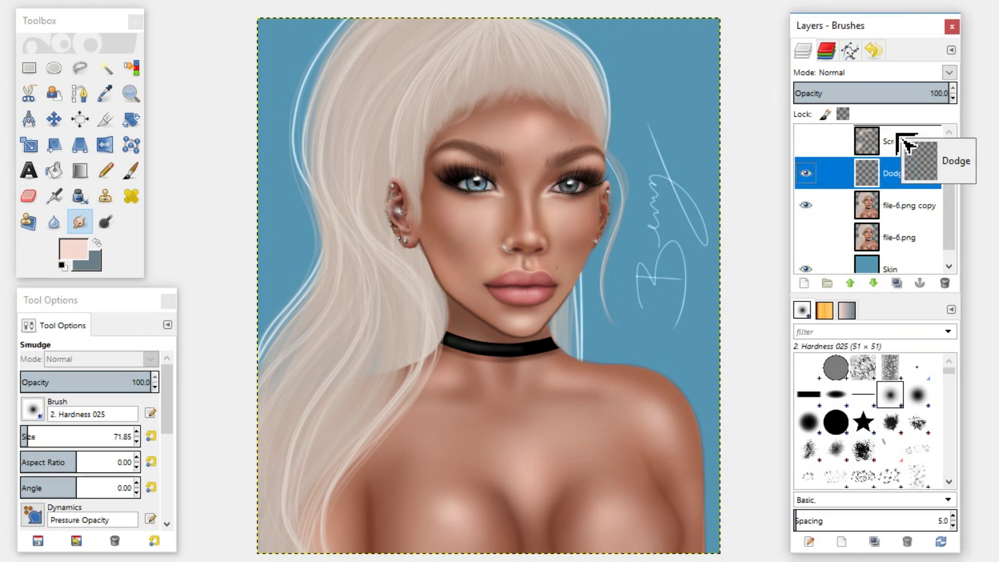
{"action": "left_click", "coordinate": [952, 71]}
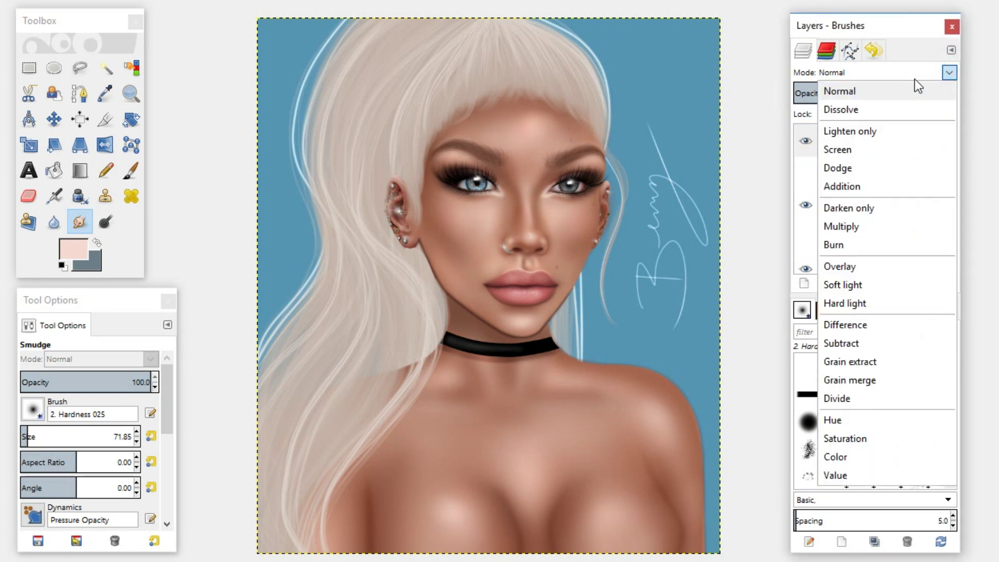
{"action": "left_click", "coordinate": [840, 168]}
{"action": "left_click_drag", "start_coordinate": [41, 436], "coordinate": [77, 435]}
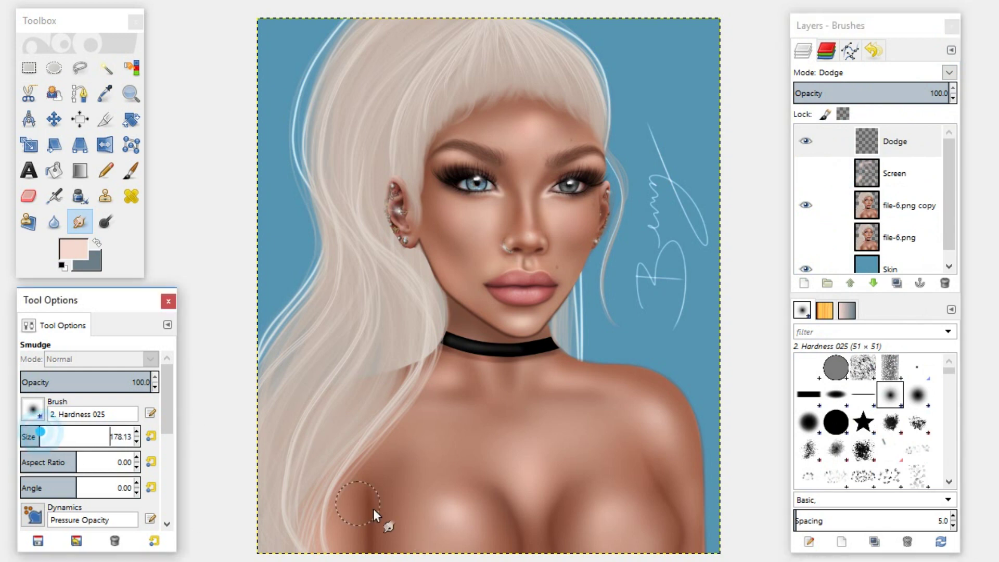
Airbrush chest and right-breast highlights, then switch the paint colour to a brighter sky blue
{"action": "left_click", "coordinate": [54, 197]}
{"action": "mouse_move", "coordinate": [431, 515]}
{"action": "left_mouse_down"}
{"action": "mouse_move", "coordinate": [472, 529]}
{"action": "mouse_move", "coordinate": [456, 494]}
{"action": "mouse_move", "coordinate": [488, 538]}
{"action": "left_mouse_up"}
{"action": "left_click_drag", "start_coordinate": [633, 511], "coordinate": [632, 454]}
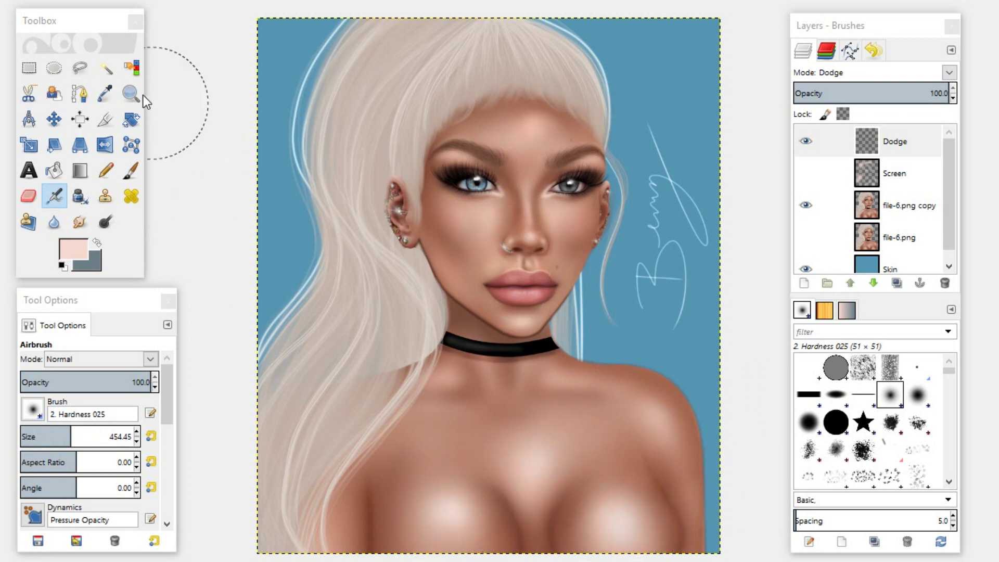
{"action": "left_click", "coordinate": [97, 242]}
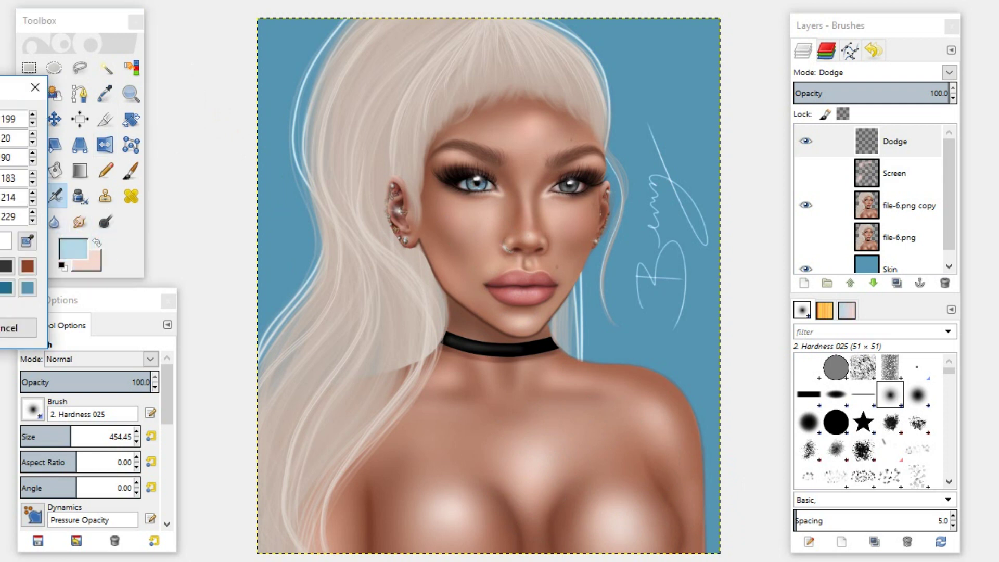
{"action": "key", "text": "Return"}
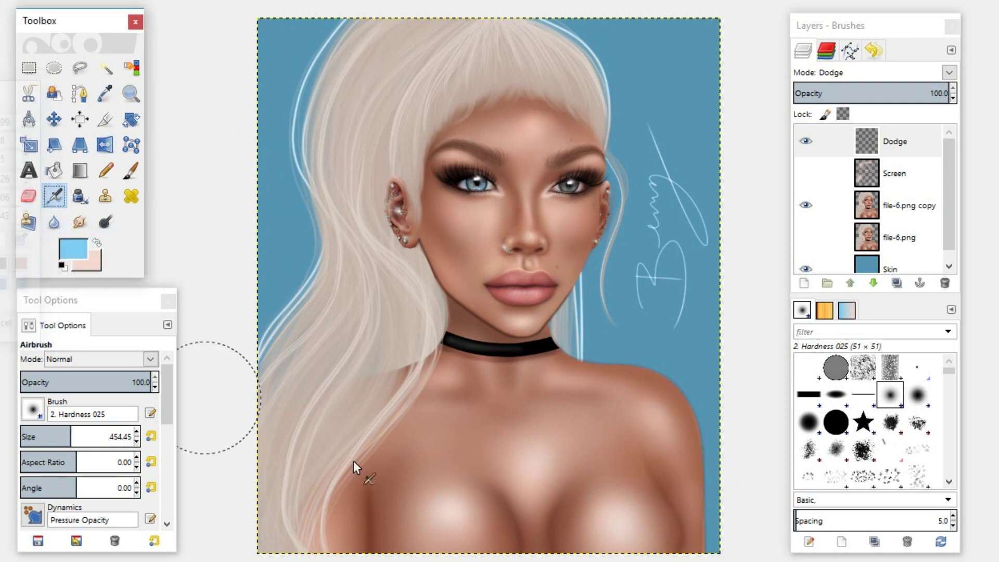
Lighten the right shoulder, forehead and under-eye cheeks with a slightly smaller brush
{"action": "left_click", "coordinate": [650, 403]}
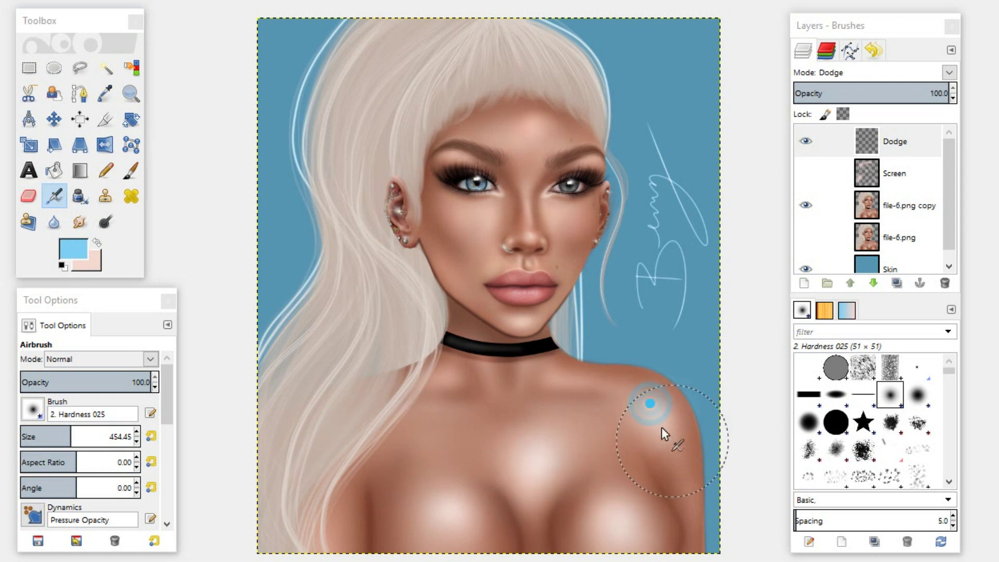
{"action": "left_click_drag", "start_coordinate": [661, 432], "coordinate": [650, 411]}
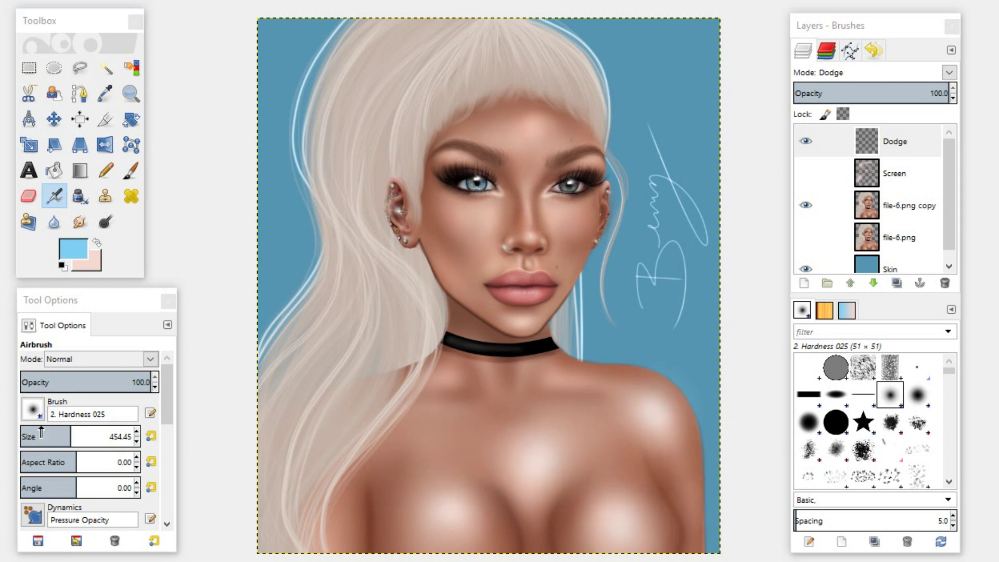
{"action": "left_click_drag", "start_coordinate": [539, 143], "coordinate": [514, 132]}
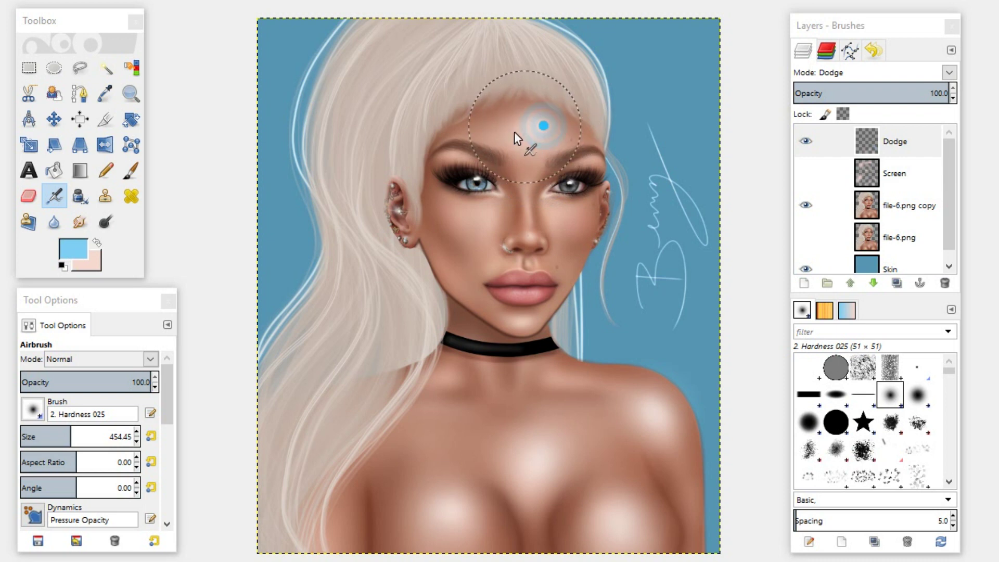
{"action": "left_click_drag", "start_coordinate": [65, 438], "coordinate": [57, 437]}
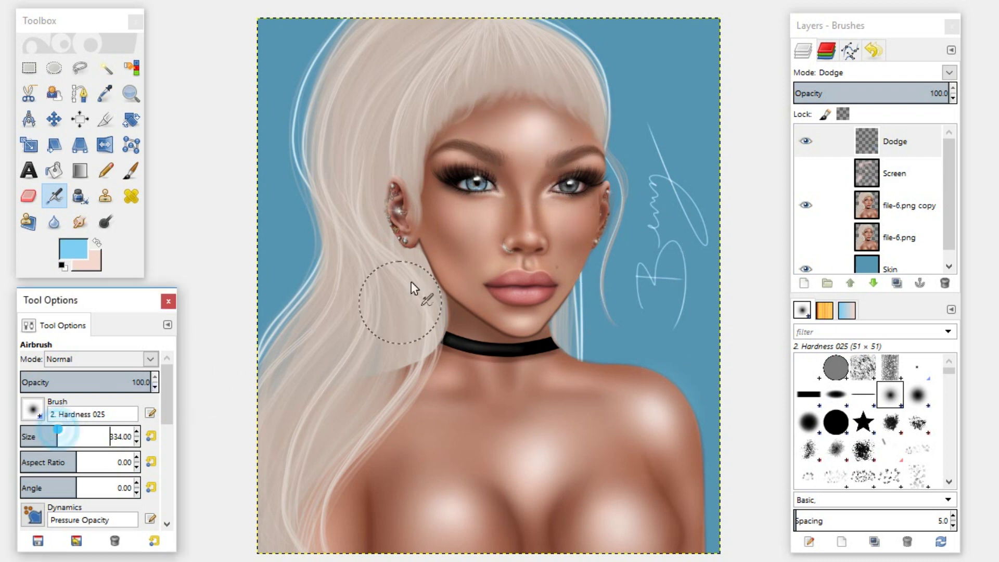
{"action": "left_click_drag", "start_coordinate": [479, 213], "coordinate": [486, 222]}
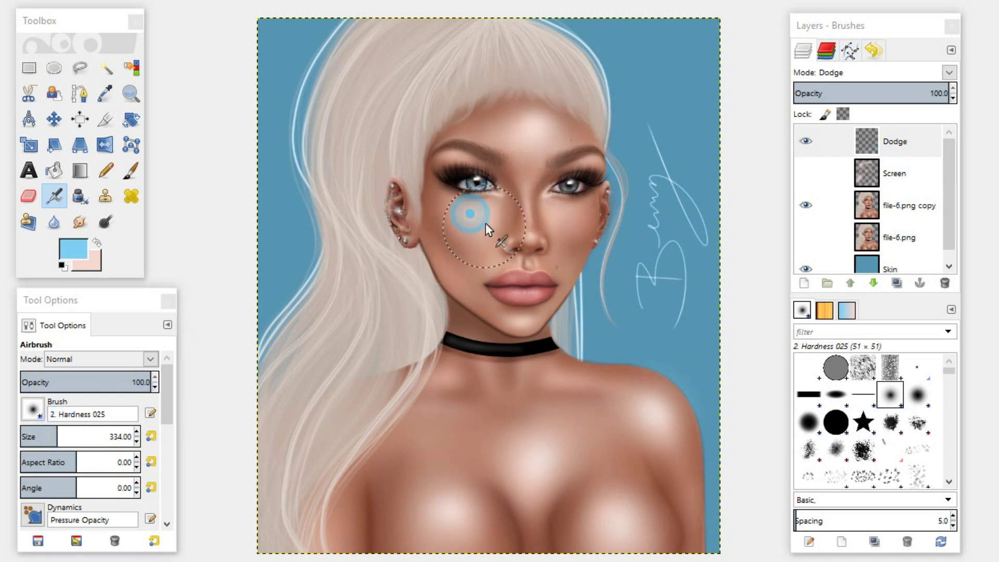
{"action": "left_click_drag", "start_coordinate": [559, 221], "coordinate": [591, 221]}
With a smaller brush, lighten the cheek near the mouth, the chin and the neck
{"action": "left_click_drag", "start_coordinate": [49, 437], "coordinate": [47, 437]}
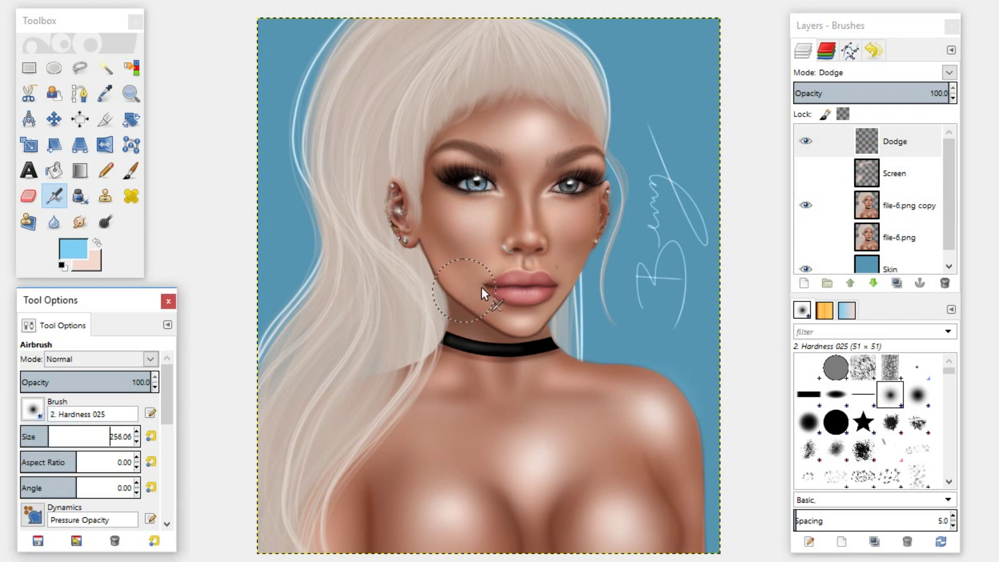
{"action": "left_click_drag", "start_coordinate": [588, 217], "coordinate": [572, 266]}
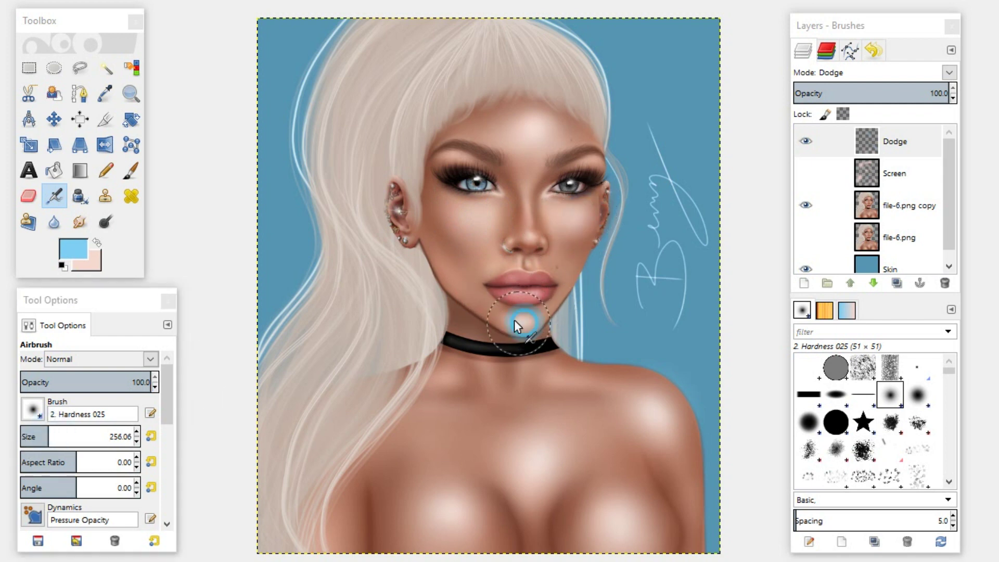
{"action": "left_click_drag", "start_coordinate": [514, 320], "coordinate": [541, 330]}
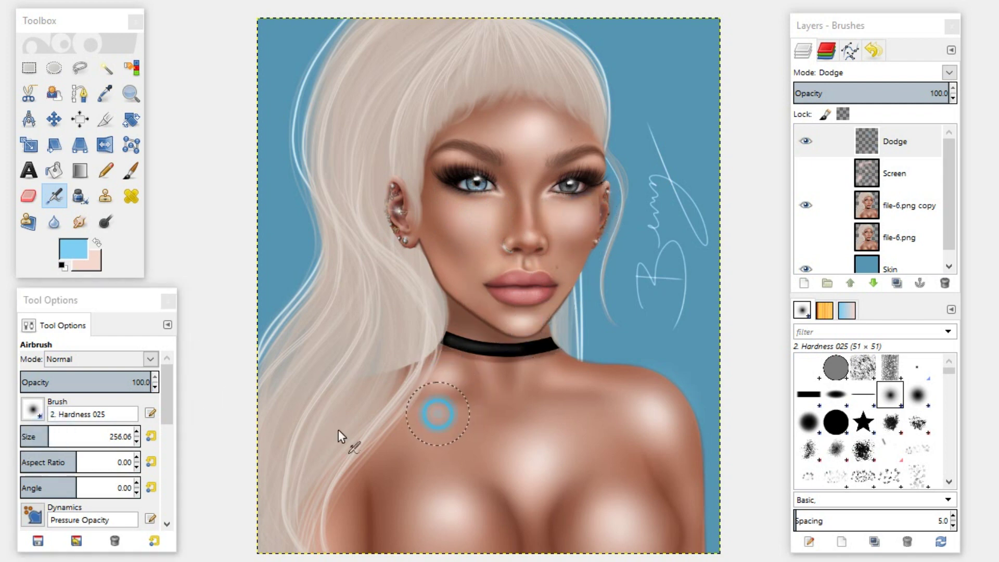
{"action": "left_click_drag", "start_coordinate": [437, 413], "coordinate": [335, 547]}
With a larger brush, brighten the hair and glow the left-edge blue background to cyan
{"action": "left_click_drag", "start_coordinate": [105, 440], "coordinate": [198, 441]}
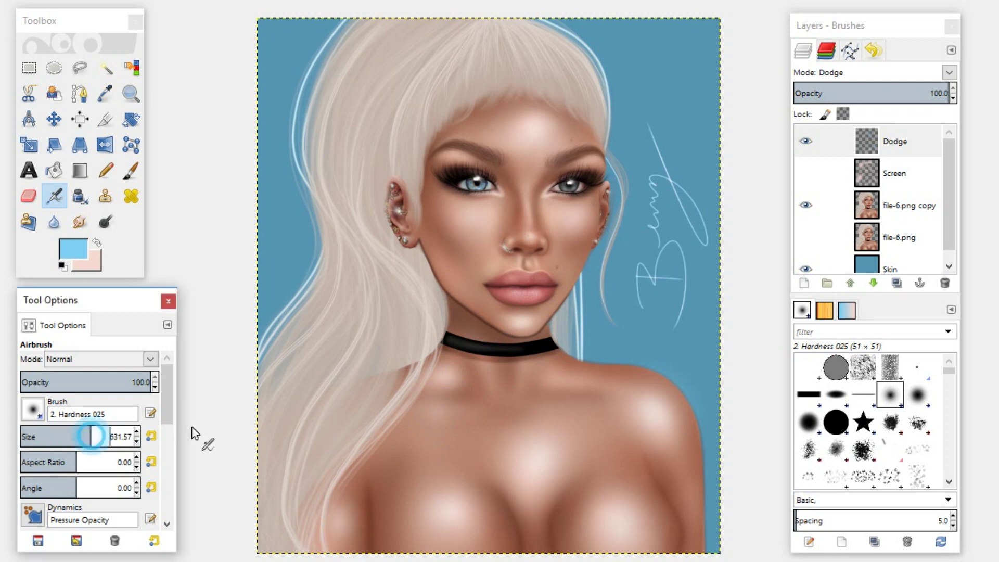
{"action": "left_click_drag", "start_coordinate": [380, 336], "coordinate": [321, 438]}
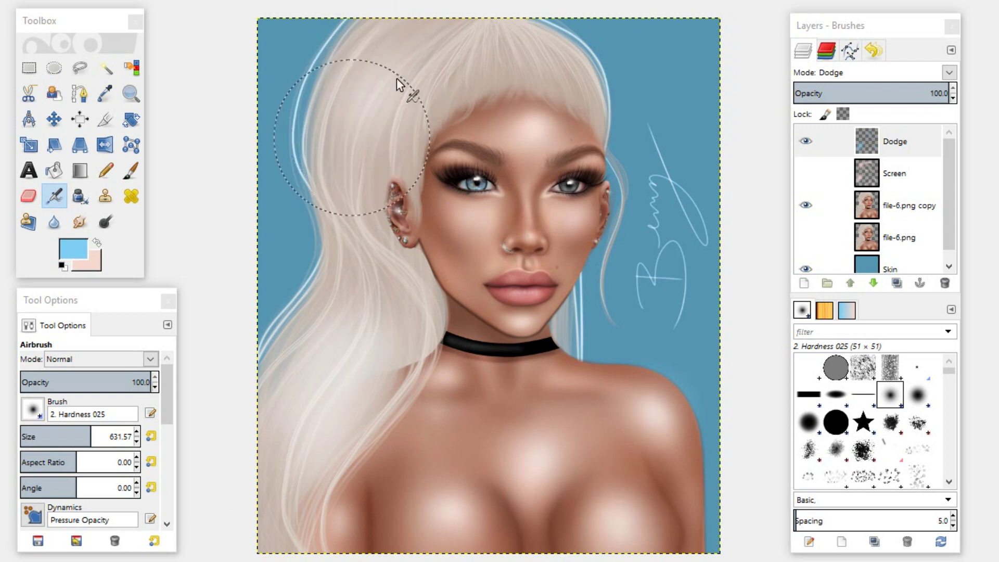
{"action": "left_click_drag", "start_coordinate": [383, 47], "coordinate": [333, 135]}
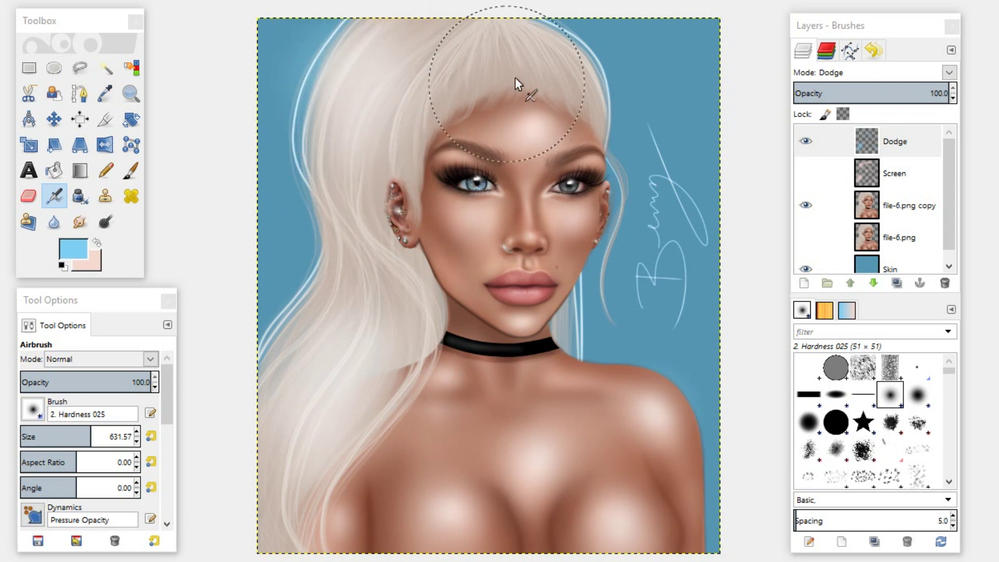
{"action": "left_click_drag", "start_coordinate": [339, 36], "coordinate": [301, 113]}
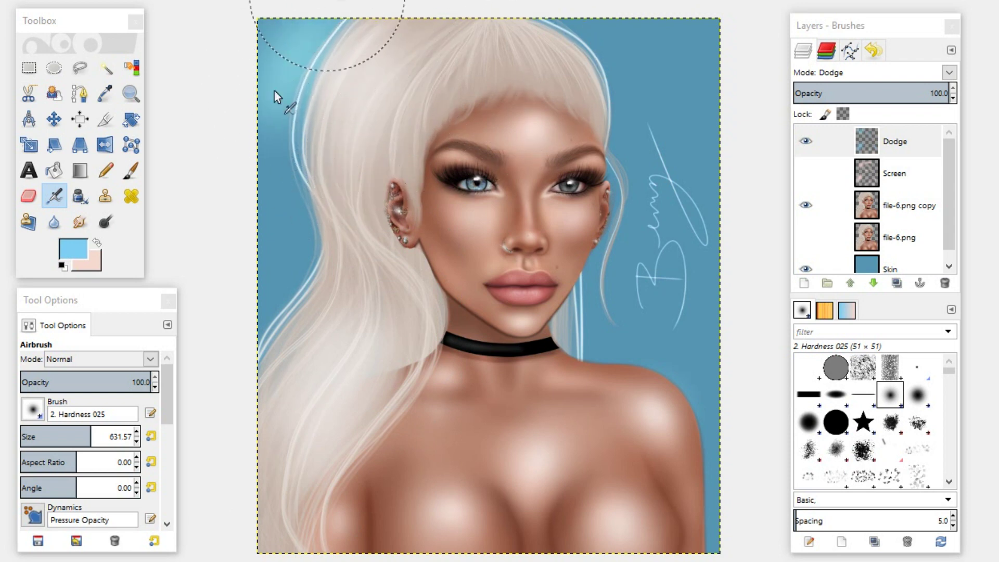
{"action": "left_click_drag", "start_coordinate": [292, 21], "coordinate": [283, 245]}
{"action": "left_click_drag", "start_coordinate": [313, 4], "coordinate": [310, 300]}
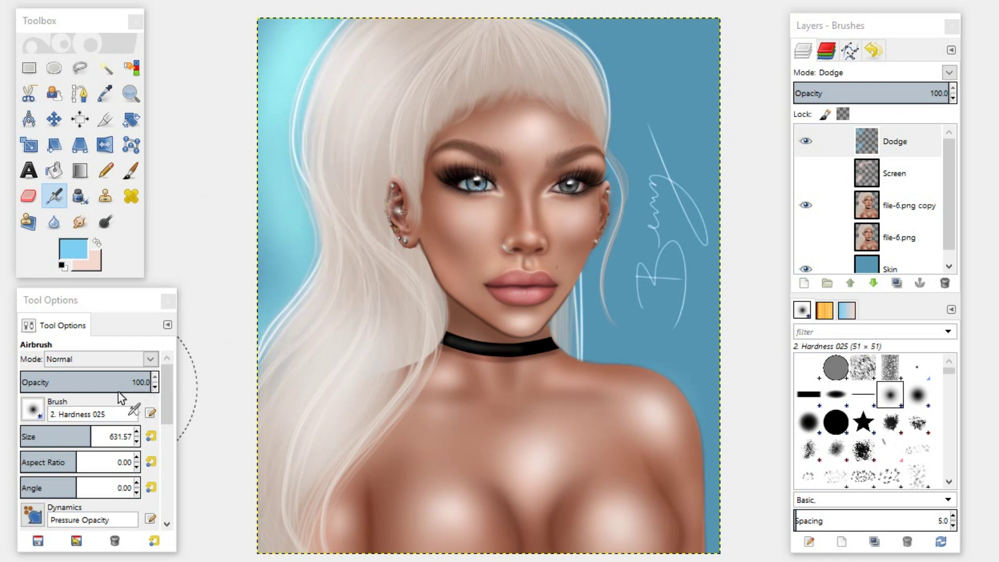
{"action": "left_click_drag", "start_coordinate": [284, 114], "coordinate": [234, 363]}
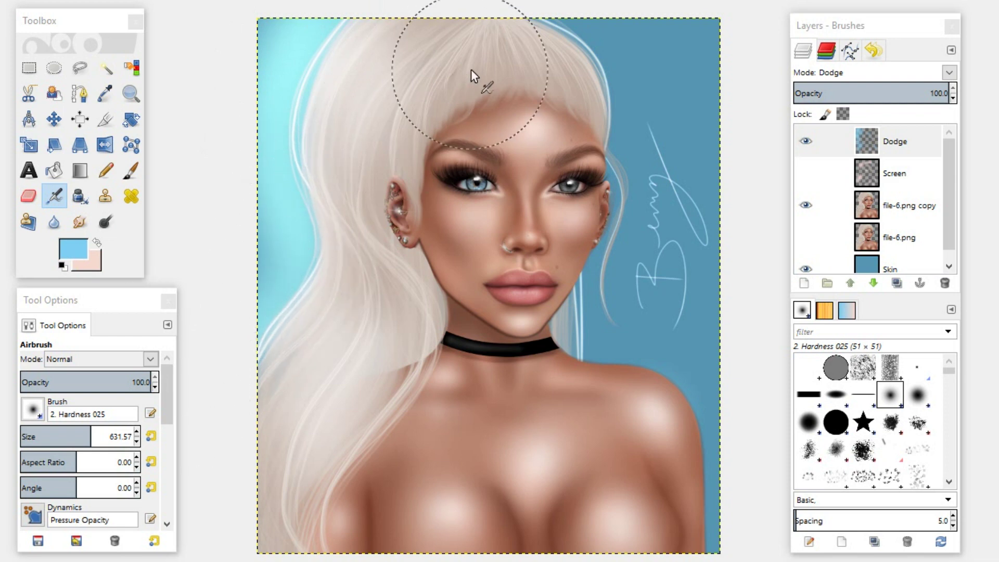
{"action": "left_click_drag", "start_coordinate": [470, 69], "coordinate": [570, 91]}
{"action": "left_click_drag", "start_coordinate": [476, 52], "coordinate": [457, 45]}
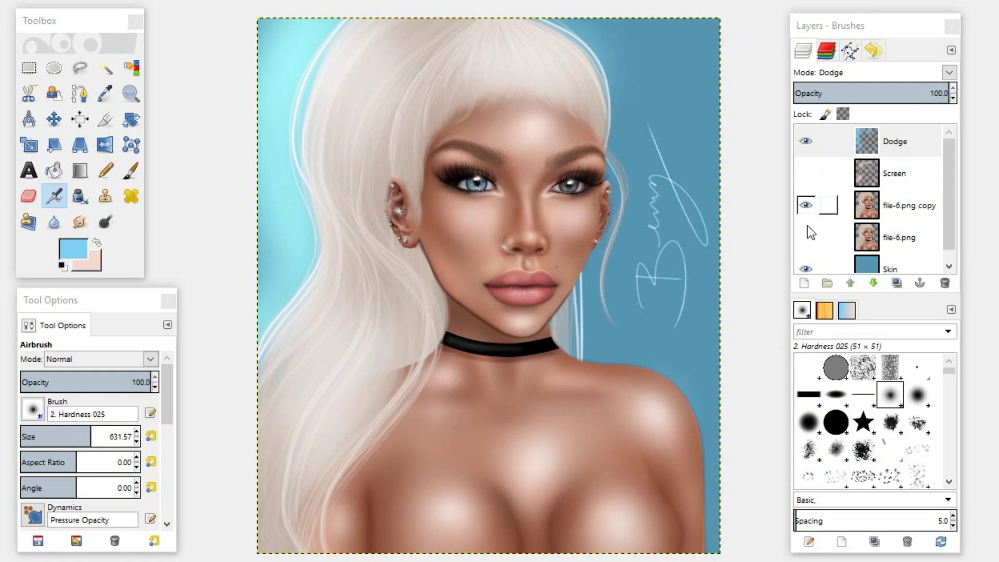
Compare the image with and without the Dodge layer, leave it hidden, and start a new layer
{"action": "left_click", "coordinate": [810, 142]}
{"action": "left_click", "coordinate": [810, 142]}
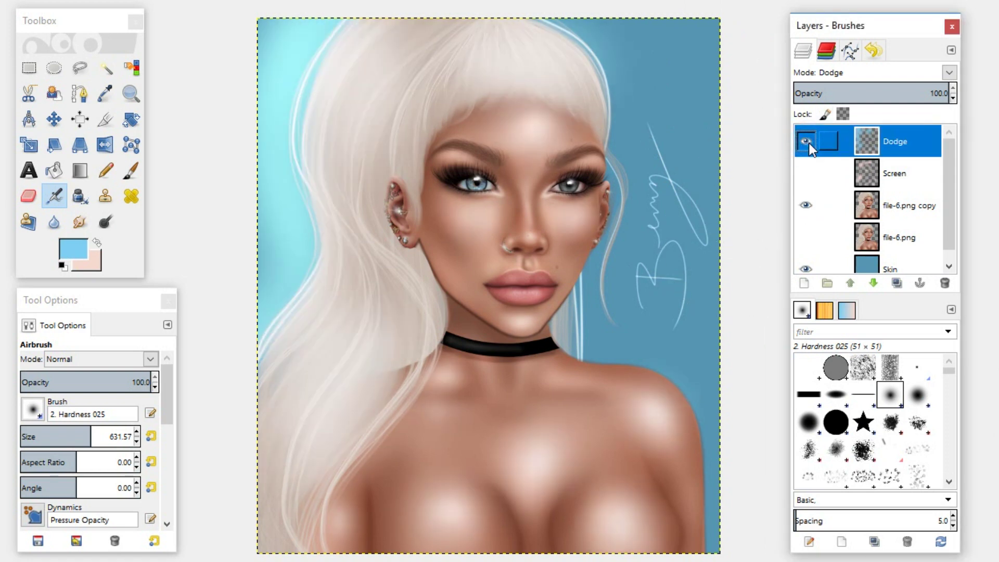
{"action": "left_click", "coordinate": [810, 143]}
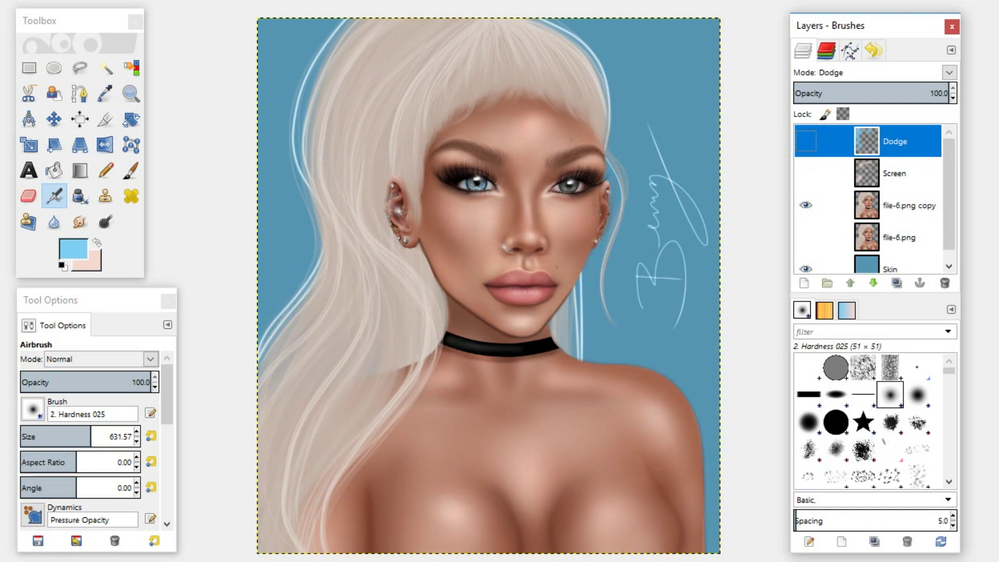
{"action": "key", "text": "alt+l"}
{"action": "key", "text": "shift+ctrl+n"}
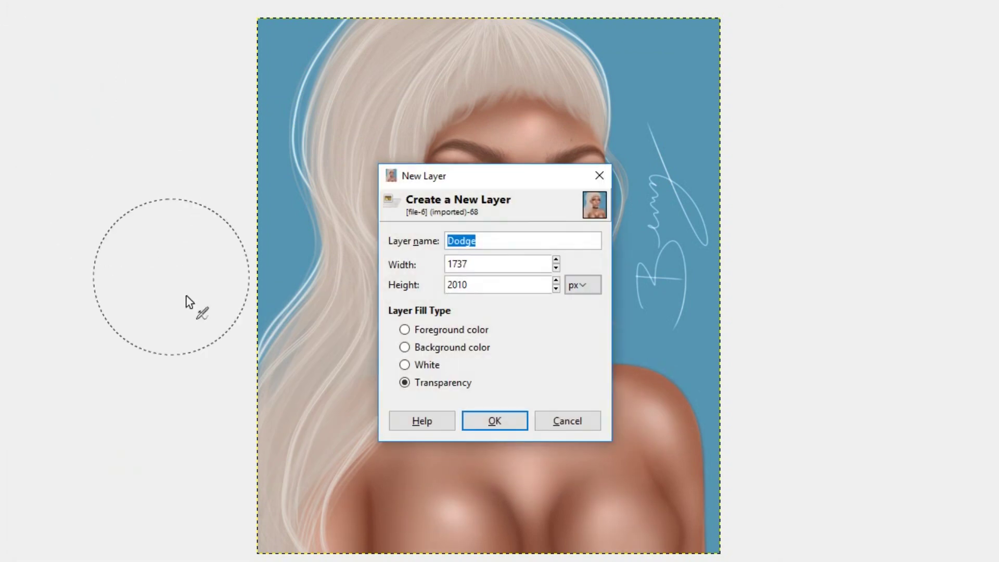
Name the new layer Overlay, set white as the paint colour, and use Overlay blend mode
{"action": "type", "text": "Overlay"}
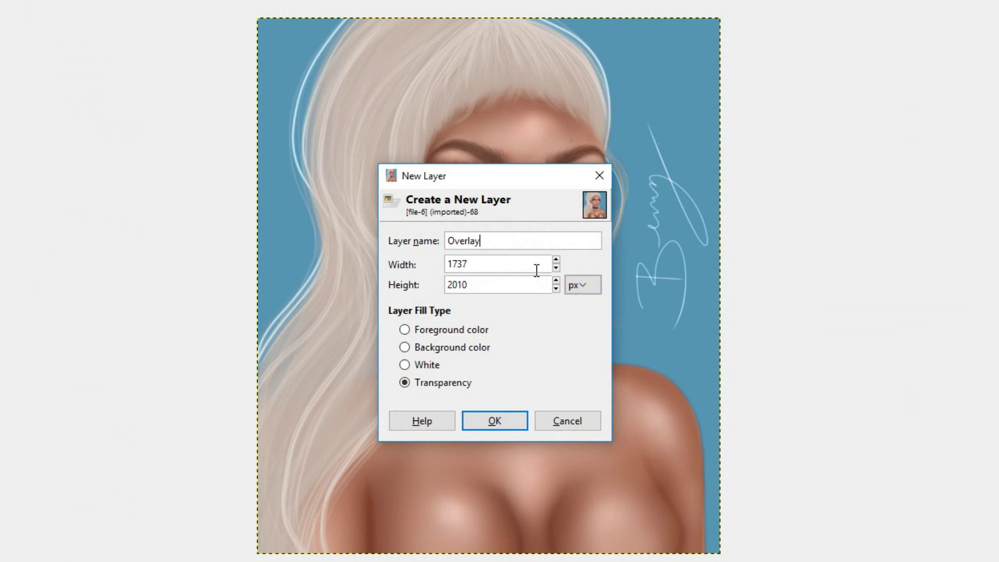
{"action": "key", "text": "Return"}
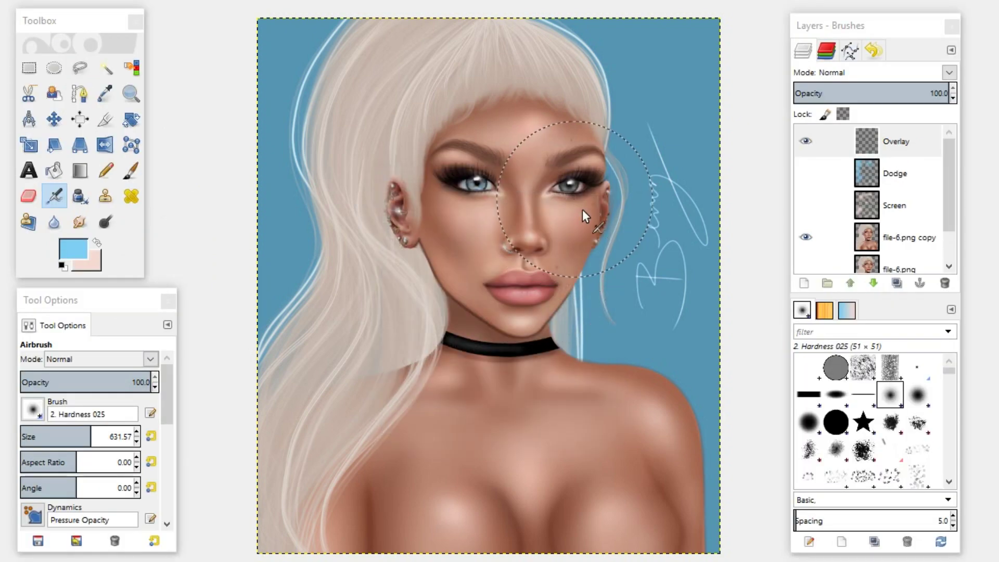
{"action": "left_click", "coordinate": [75, 257]}
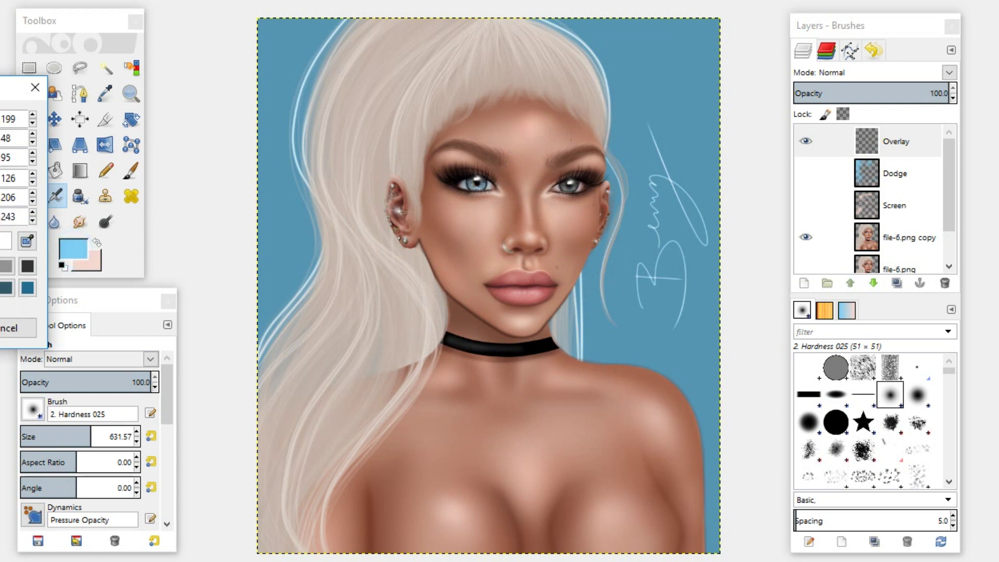
{"action": "left_click", "coordinate": [5, 240]}
{"action": "key", "text": "Return"}
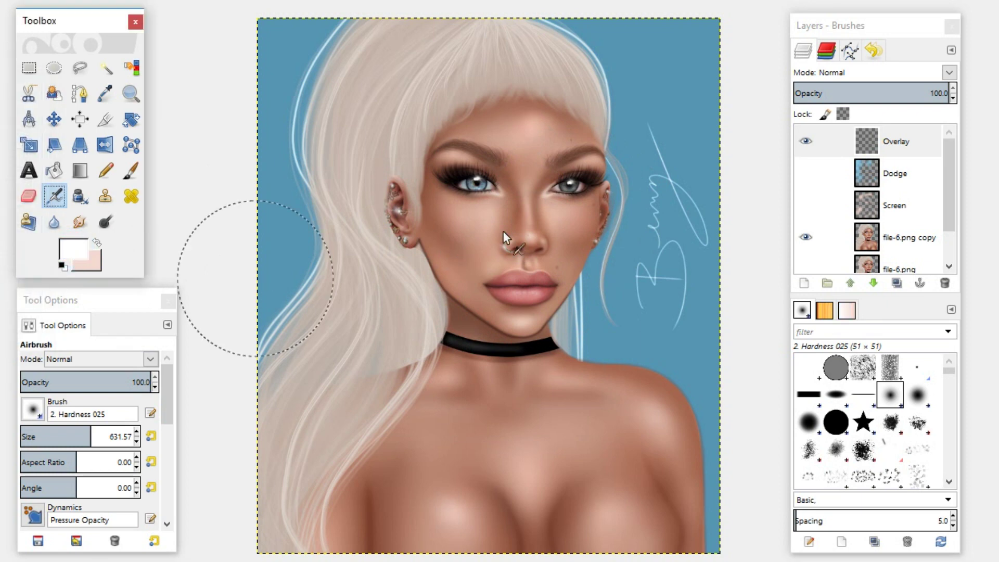
{"action": "left_click", "coordinate": [950, 72]}
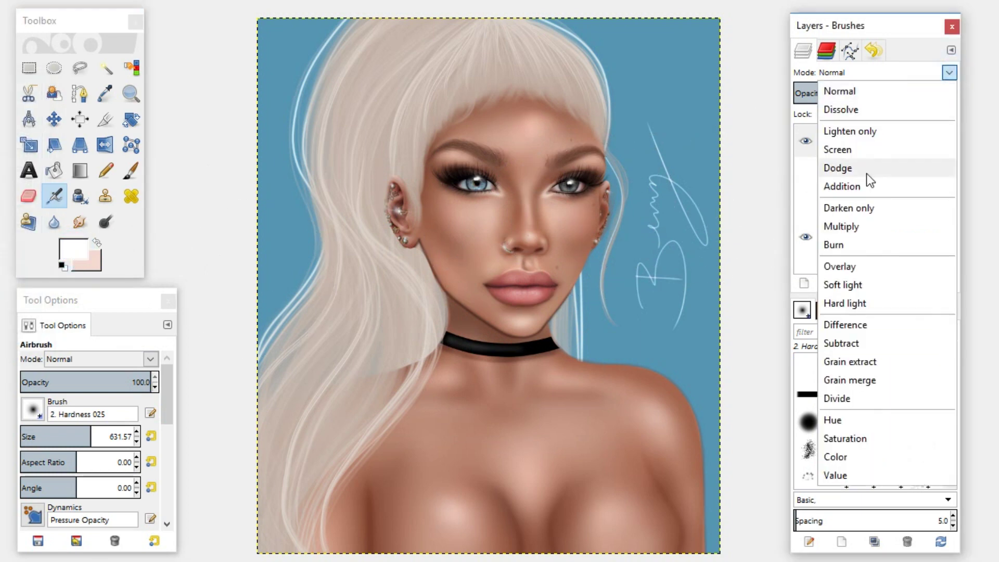
{"action": "left_click", "coordinate": [854, 269]}
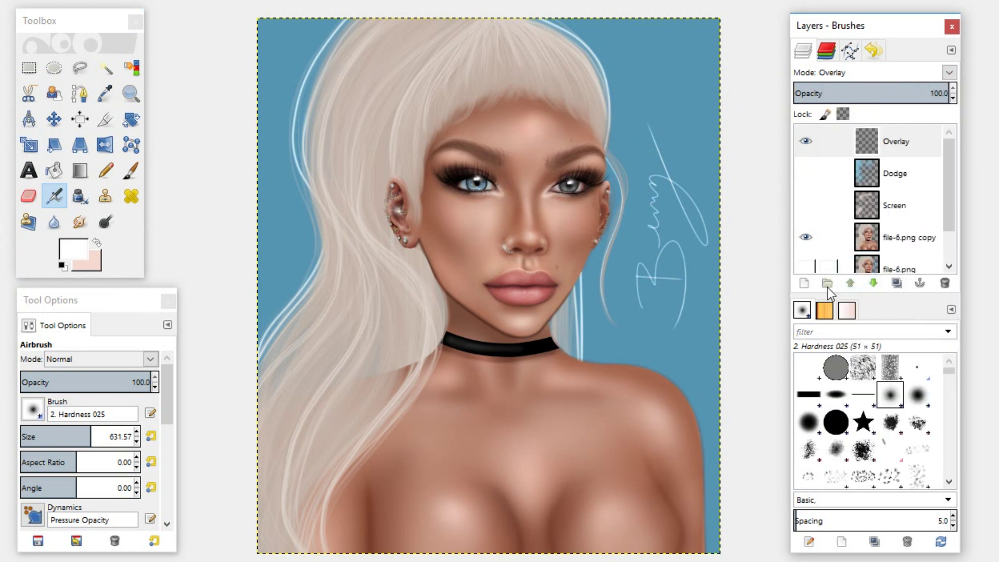
With a smaller airbrush, brighten both breast highlights and the centre of the chest in white
{"action": "left_click", "coordinate": [69, 437]}
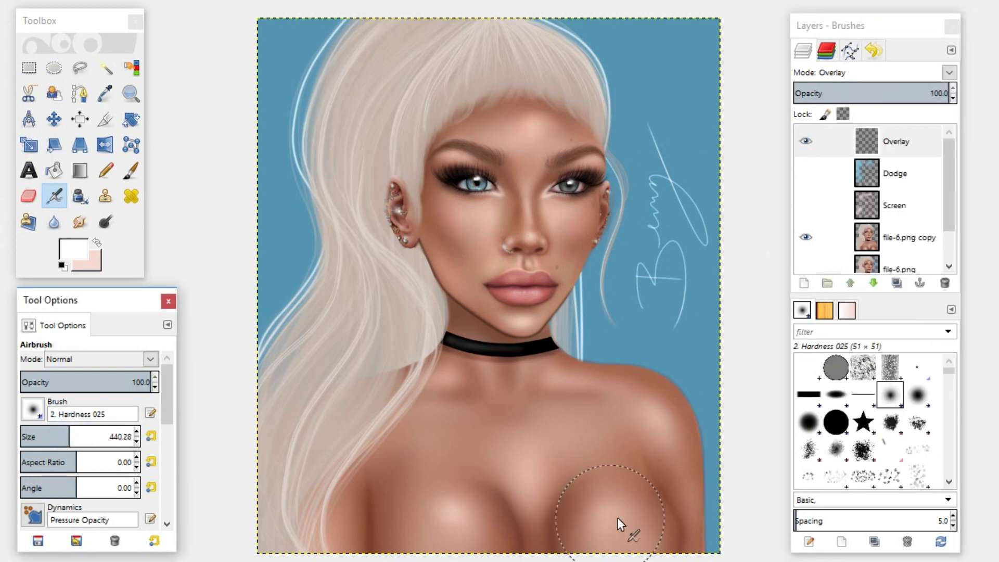
{"action": "left_click_drag", "start_coordinate": [619, 523], "coordinate": [630, 515]}
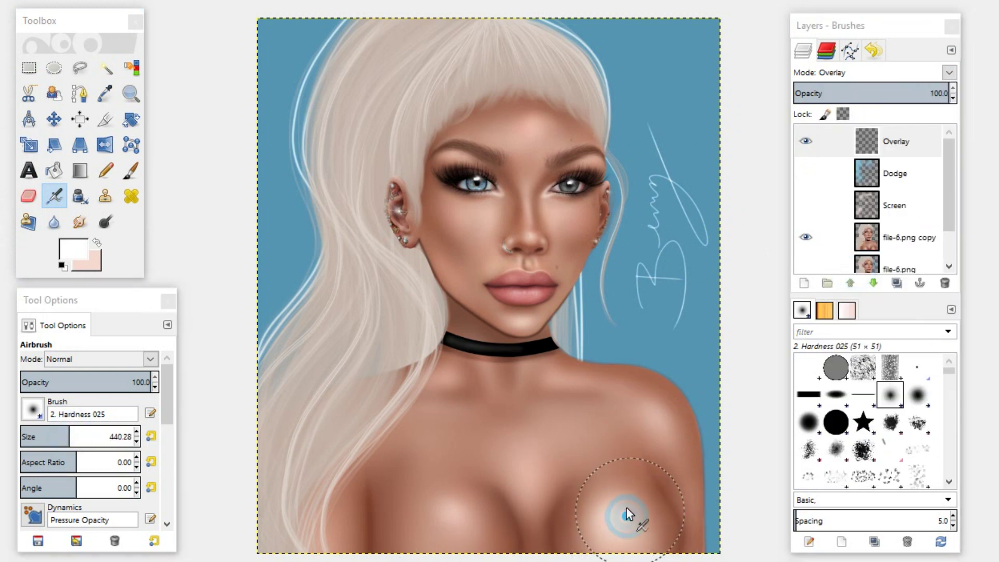
{"action": "left_click_drag", "start_coordinate": [444, 536], "coordinate": [462, 510]}
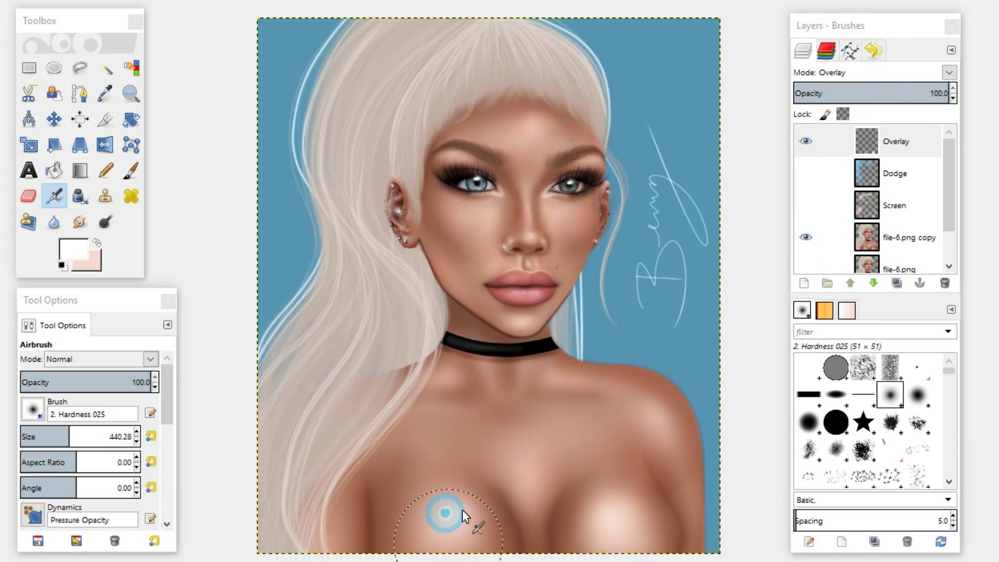
{"action": "left_click_drag", "start_coordinate": [523, 456], "coordinate": [529, 459]}
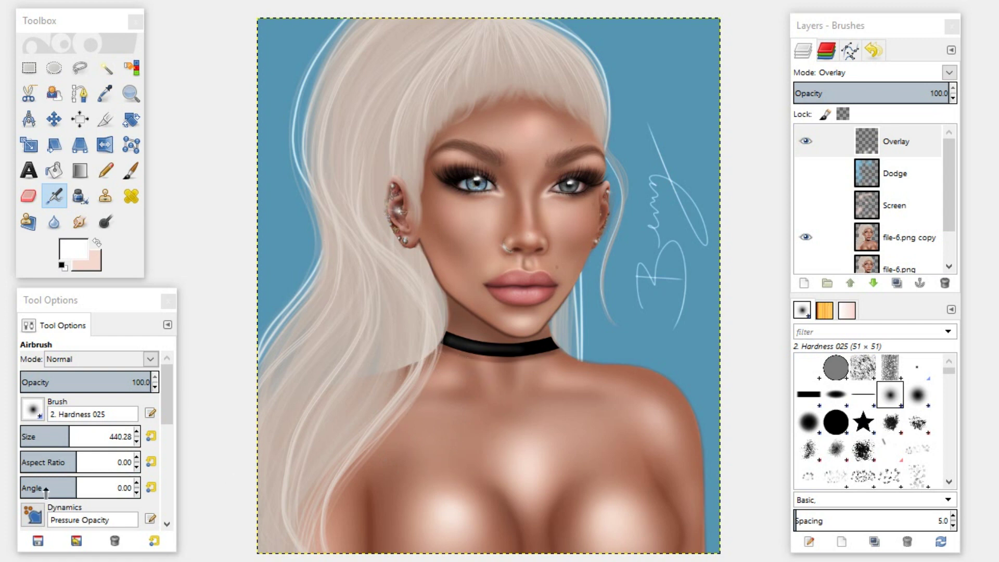
Enlarge the brush and glow the hair around the ear, over the shoulder and across the top
{"action": "left_click_drag", "start_coordinate": [87, 439], "coordinate": [89, 440]}
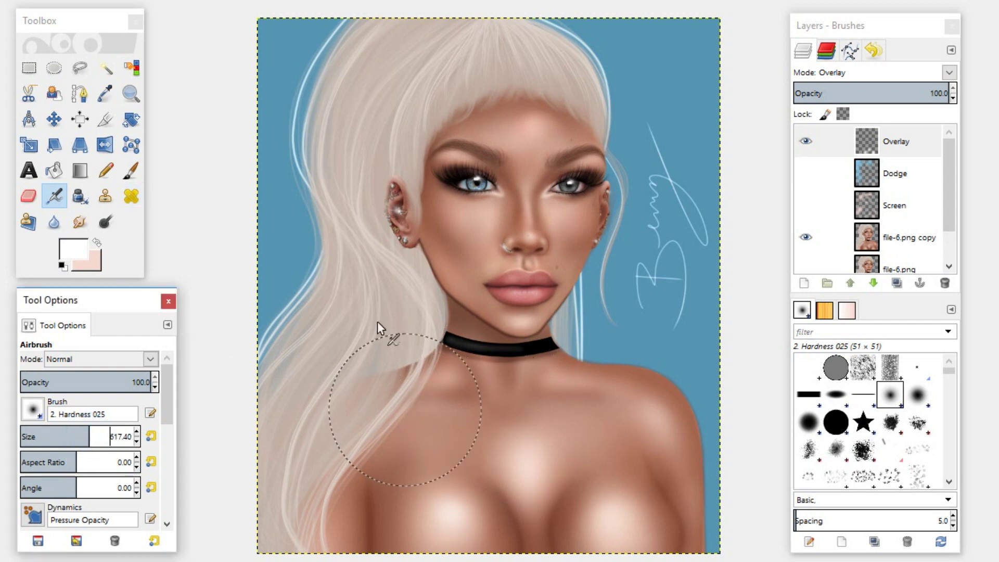
{"action": "left_click_drag", "start_coordinate": [373, 344], "coordinate": [316, 309]}
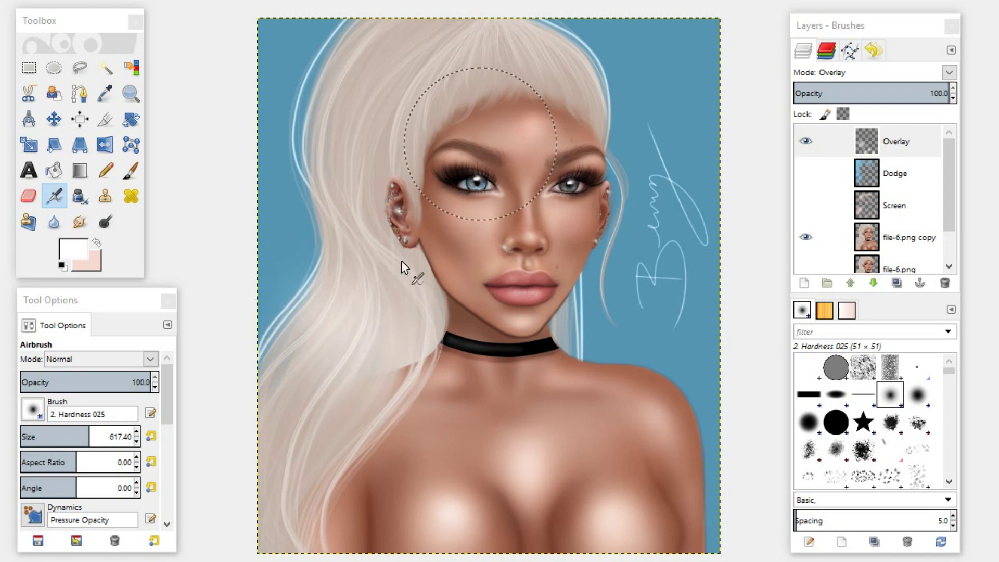
{"action": "left_click_drag", "start_coordinate": [338, 384], "coordinate": [316, 448]}
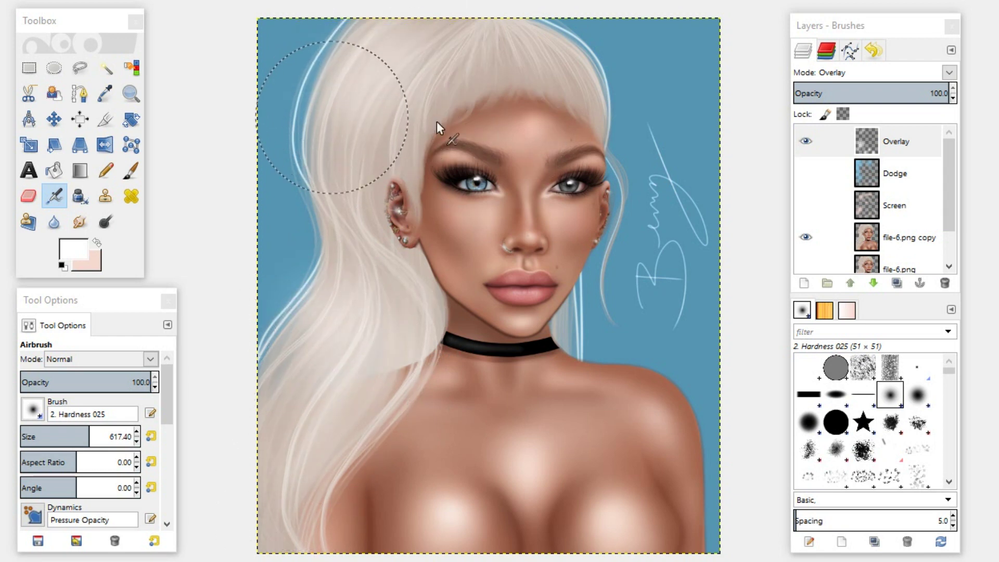
{"action": "left_click_drag", "start_coordinate": [582, 78], "coordinate": [465, 66]}
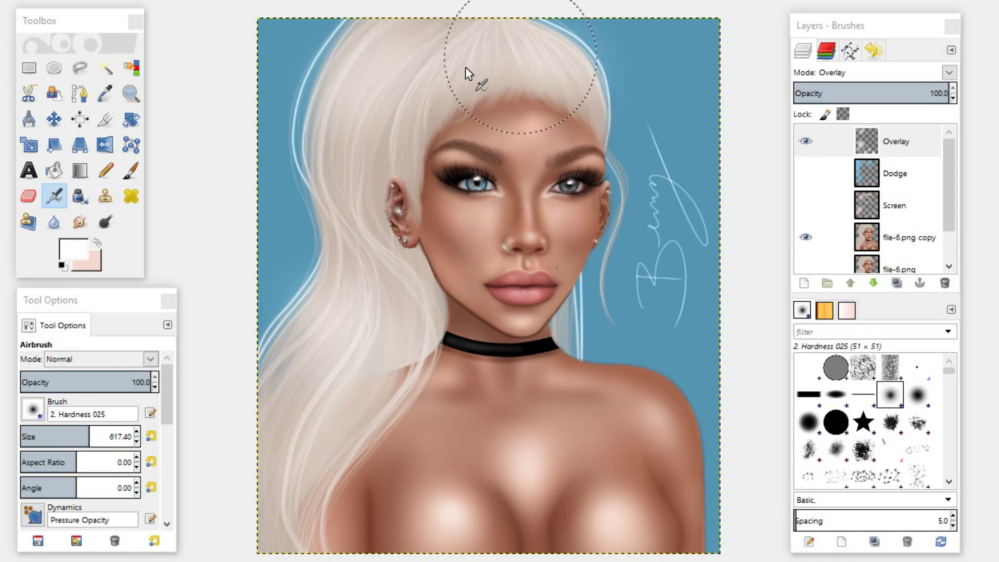
With a smaller brush, highlight the forehead, right cheek, neck, collarbone and right shoulder
{"action": "left_click_drag", "start_coordinate": [89, 436], "coordinate": [71, 436]}
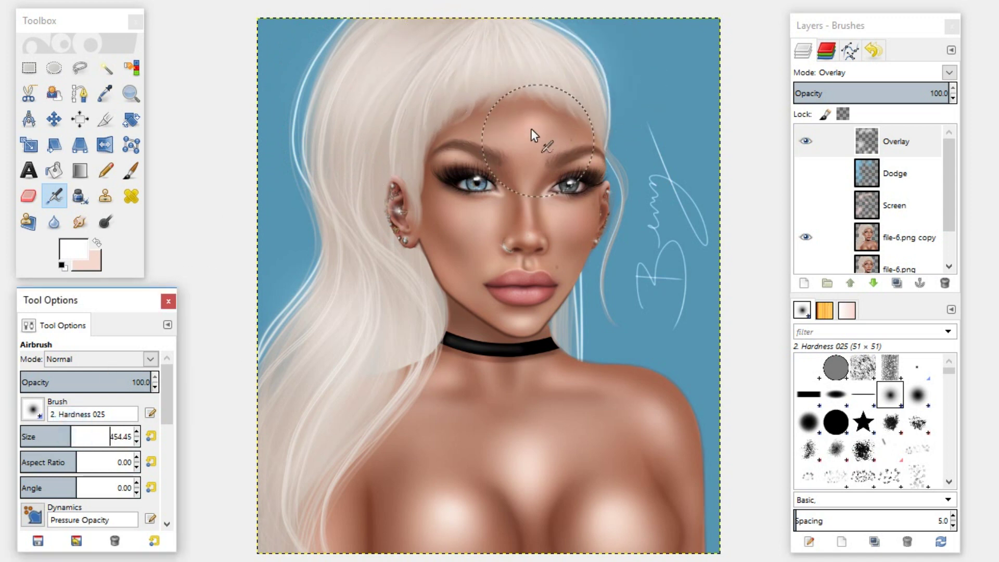
{"action": "left_click_drag", "start_coordinate": [457, 212], "coordinate": [485, 243]}
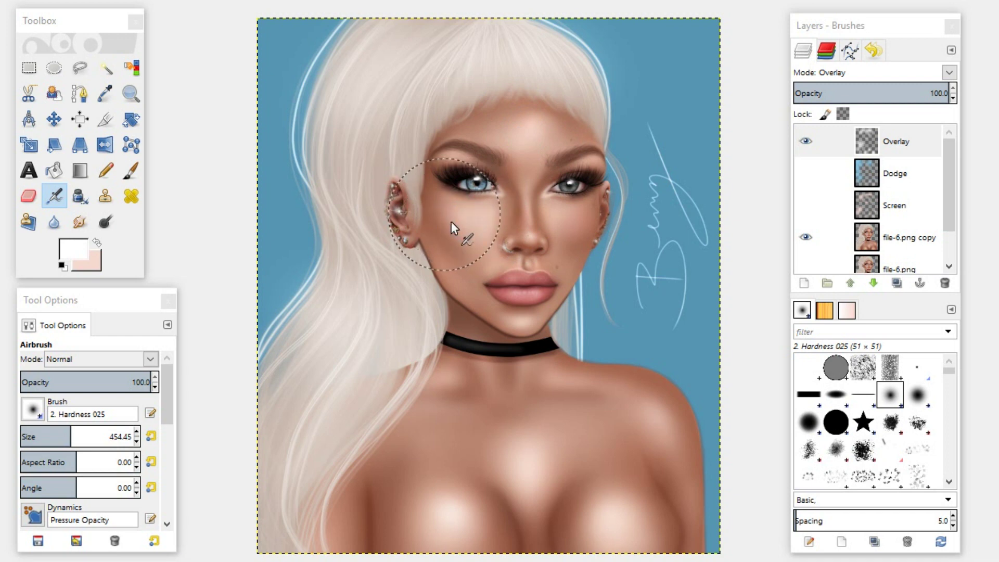
{"action": "left_click", "coordinate": [575, 223]}
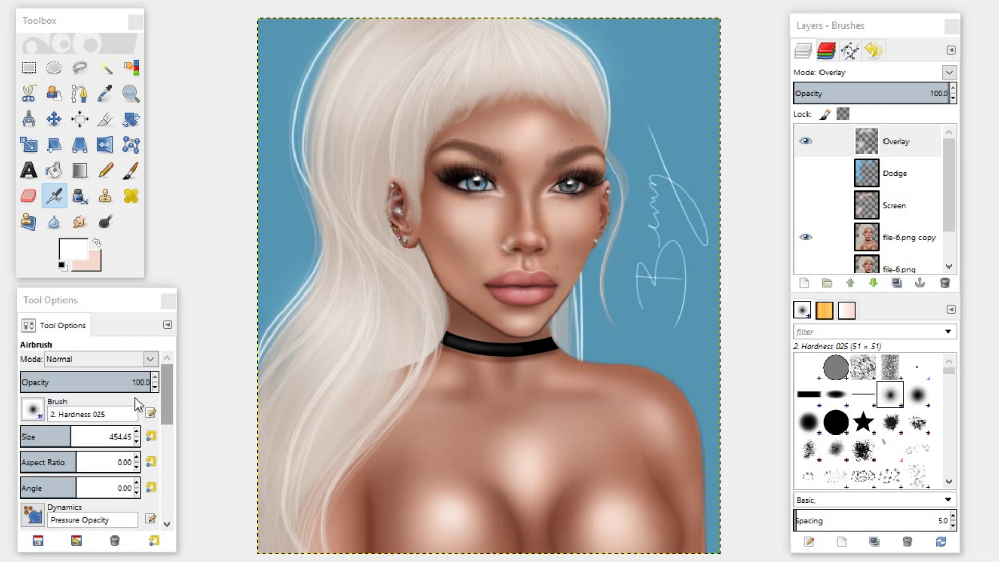
{"action": "left_click", "coordinate": [452, 379]}
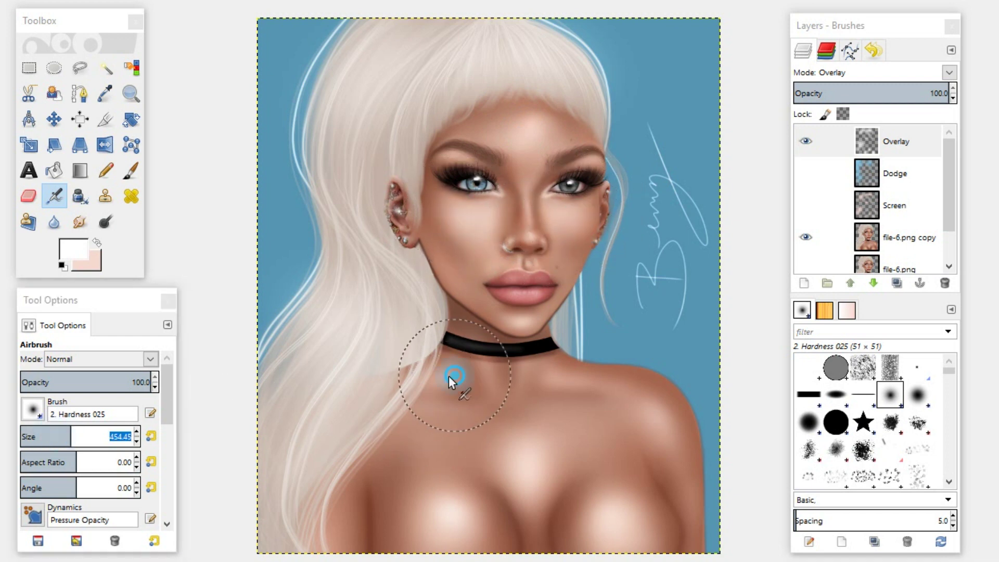
{"action": "left_click", "coordinate": [547, 380]}
{"action": "left_click", "coordinate": [659, 424]}
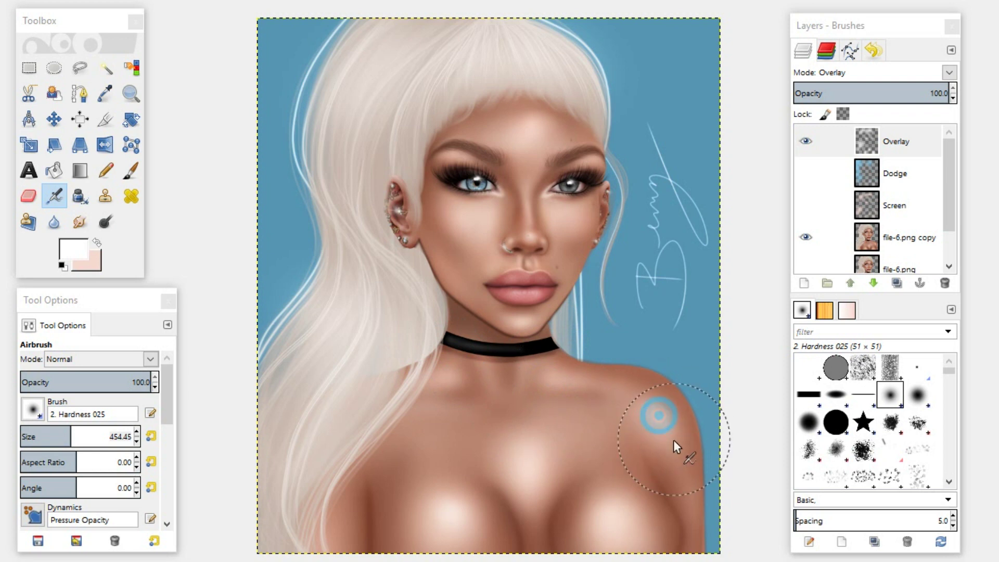
Shrink the brush to about 313 and dab highlights on the chin, lips and top of the hair
{"action": "left_click", "coordinate": [55, 436]}
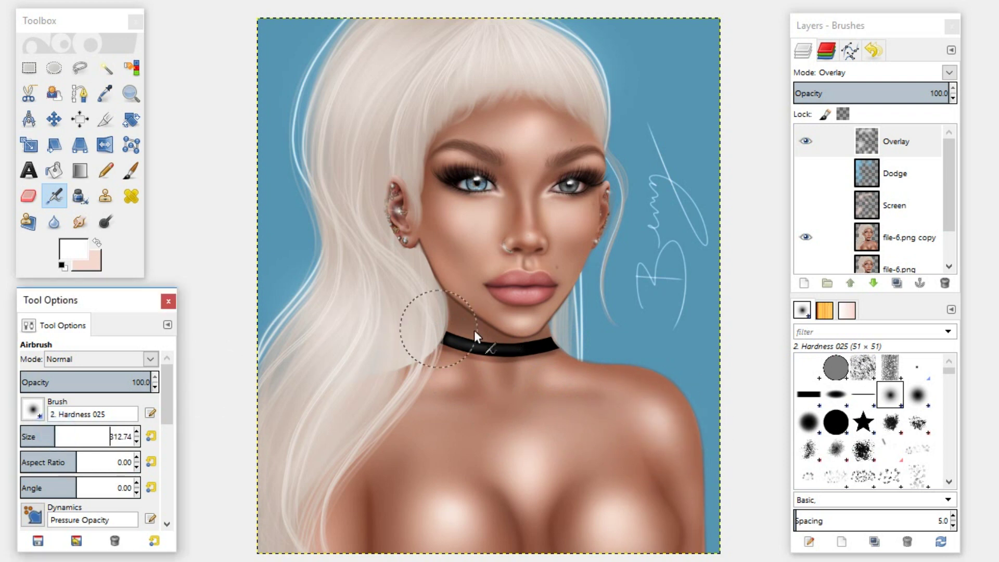
{"action": "left_click", "coordinate": [516, 313]}
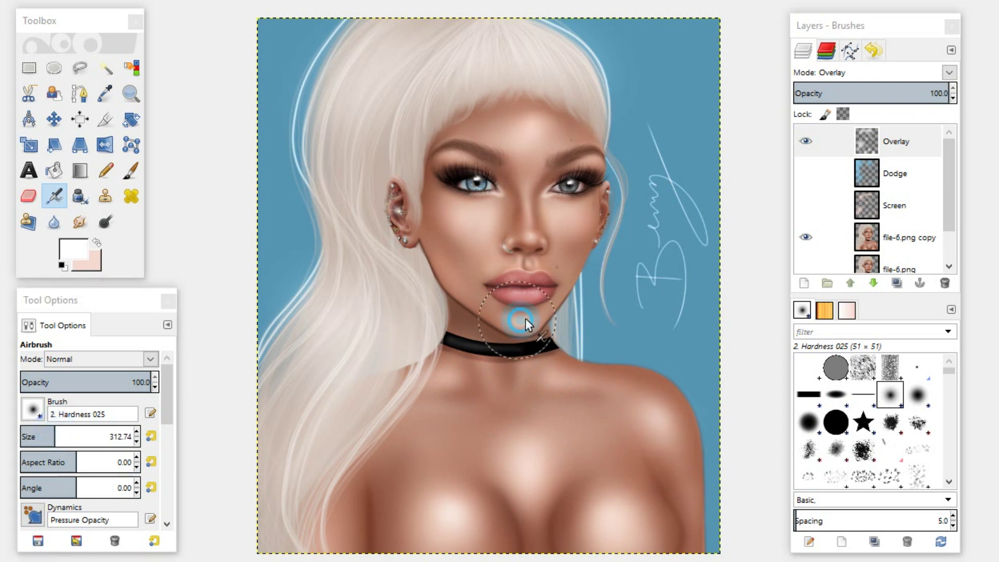
{"action": "left_click", "coordinate": [515, 286]}
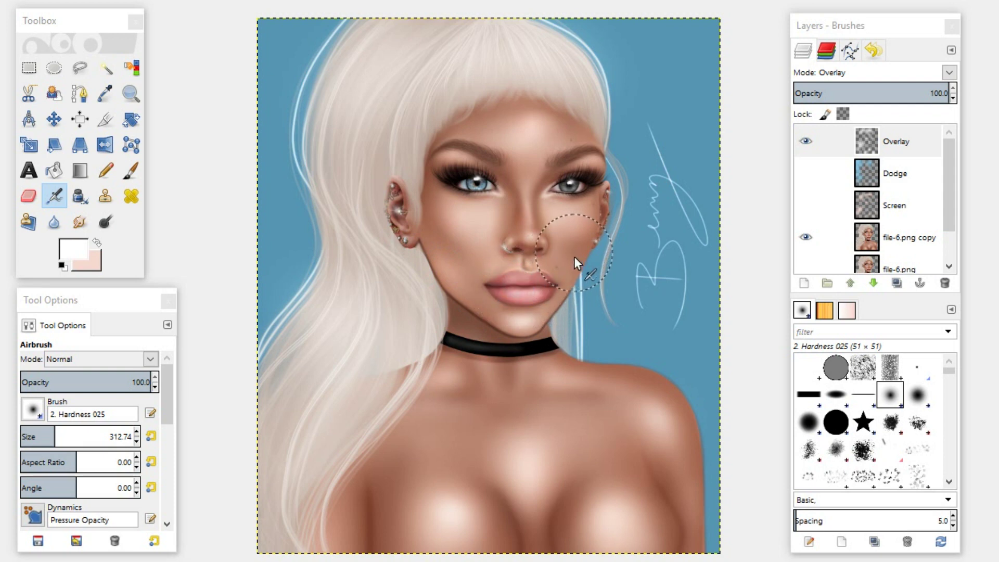
{"action": "left_click", "coordinate": [420, 26]}
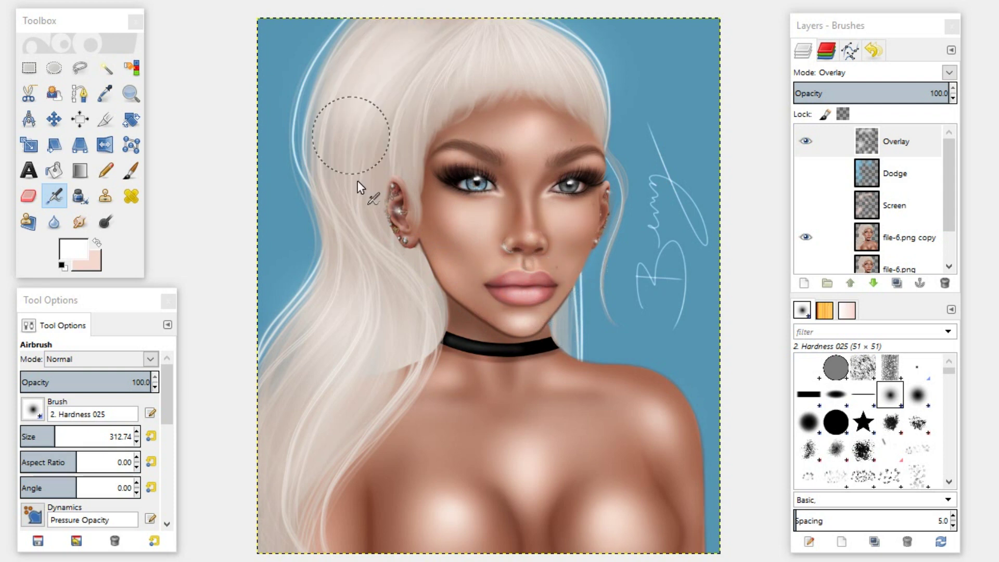
{"action": "left_click", "coordinate": [384, 42]}
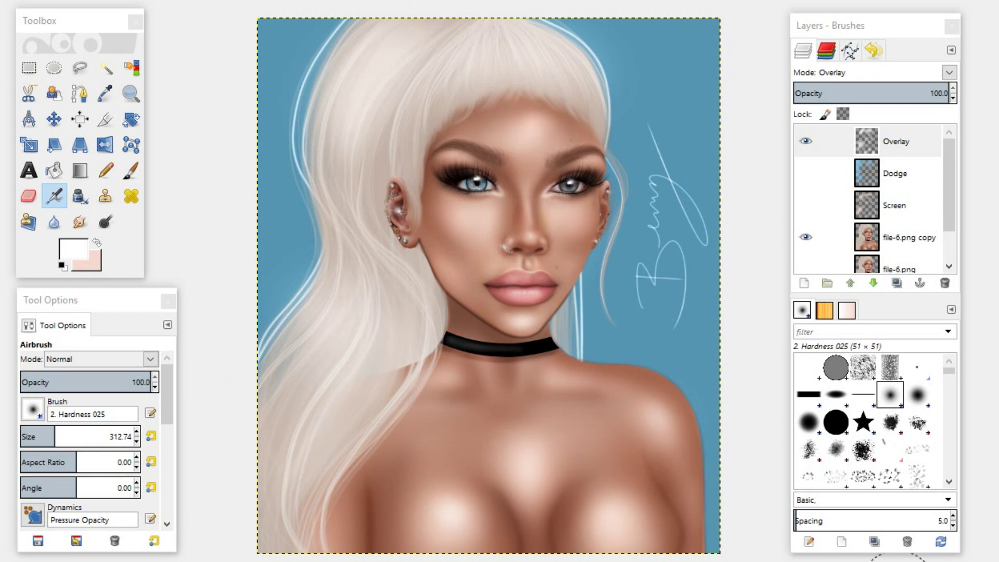
Toggle the Overlay layer's white glow on and off to compare, leaving it hidden
{"action": "left_click", "coordinate": [807, 143]}
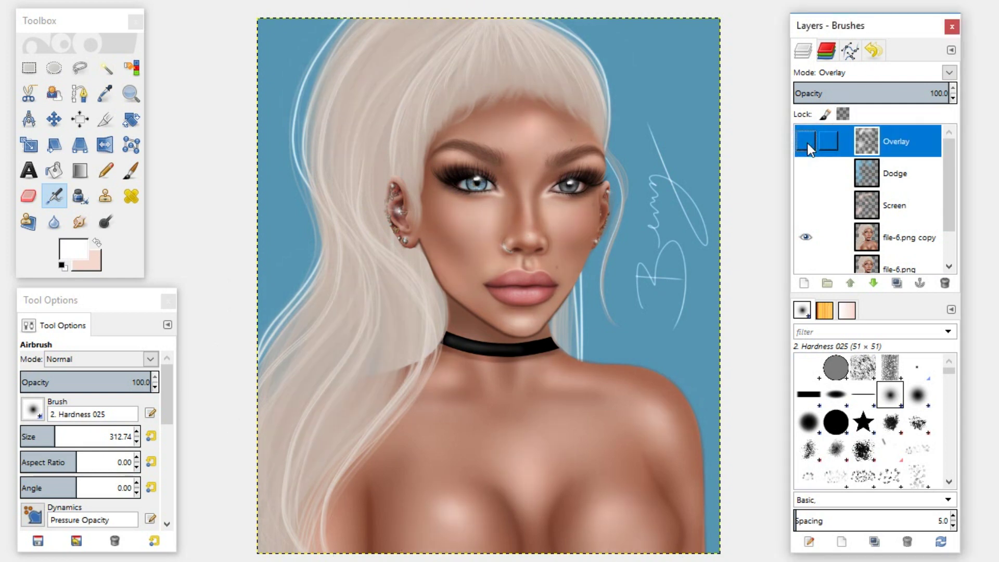
{"action": "left_click", "coordinate": [807, 143]}
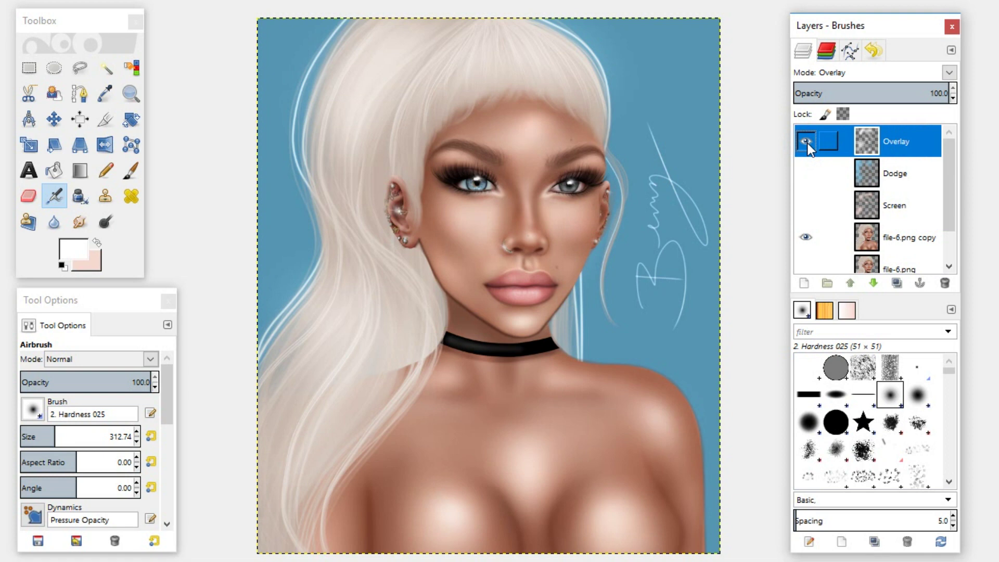
{"action": "left_click", "coordinate": [807, 142]}
{"action": "left_click", "coordinate": [807, 143]}
{"action": "left_click", "coordinate": [807, 143]}
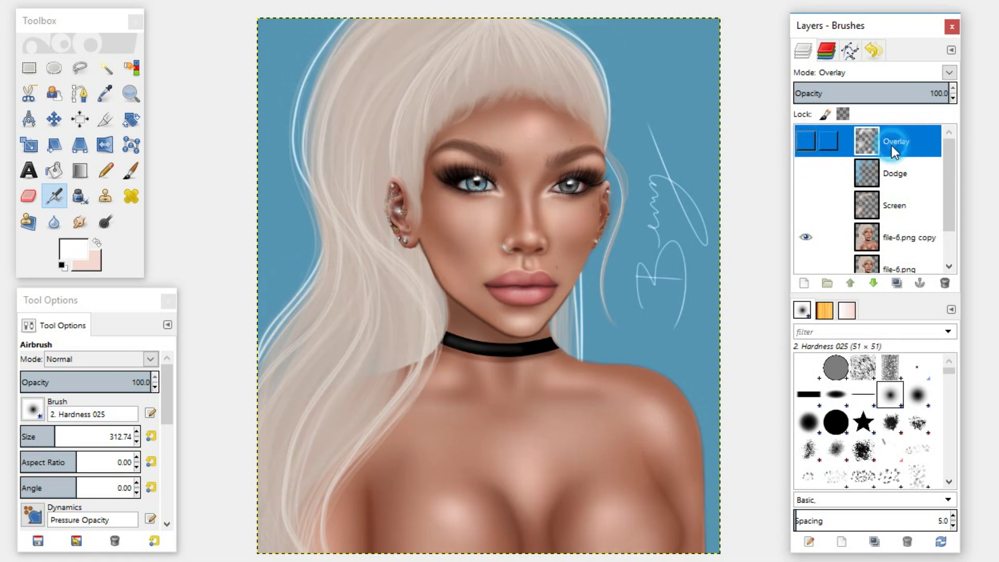
{"action": "key", "text": "shift+F10"}
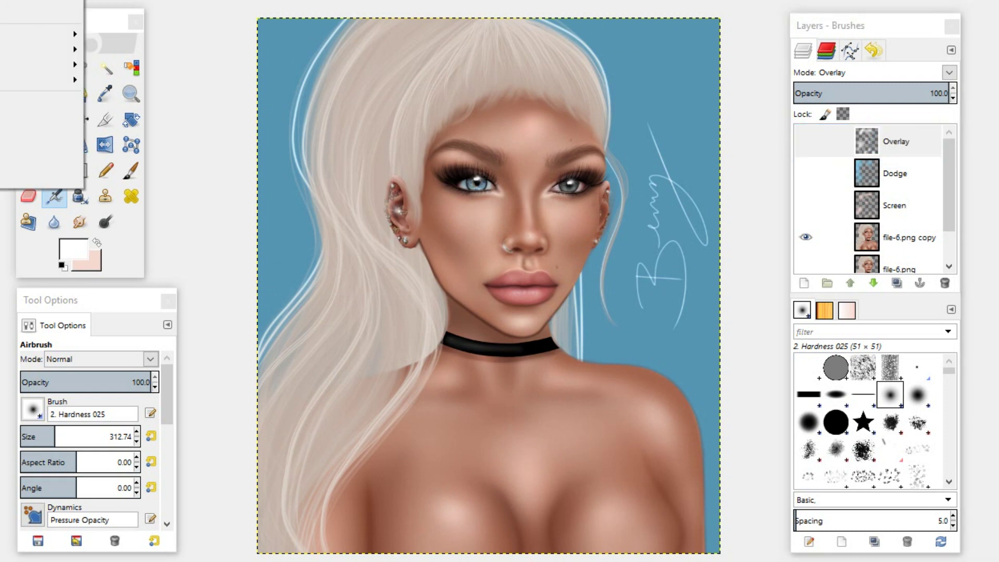
Add a transparent layer named 'Normal' in Normal mode, then make file-6.png copy active
{"action": "key", "text": "shift+ctrl+n"}
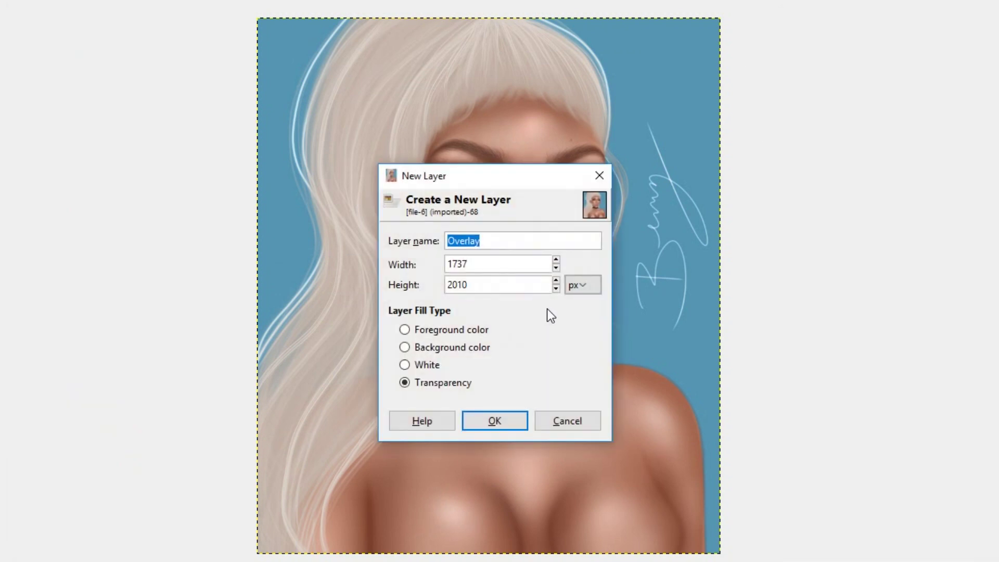
{"action": "type", "text": "Normal"}
{"action": "key", "text": "Return"}
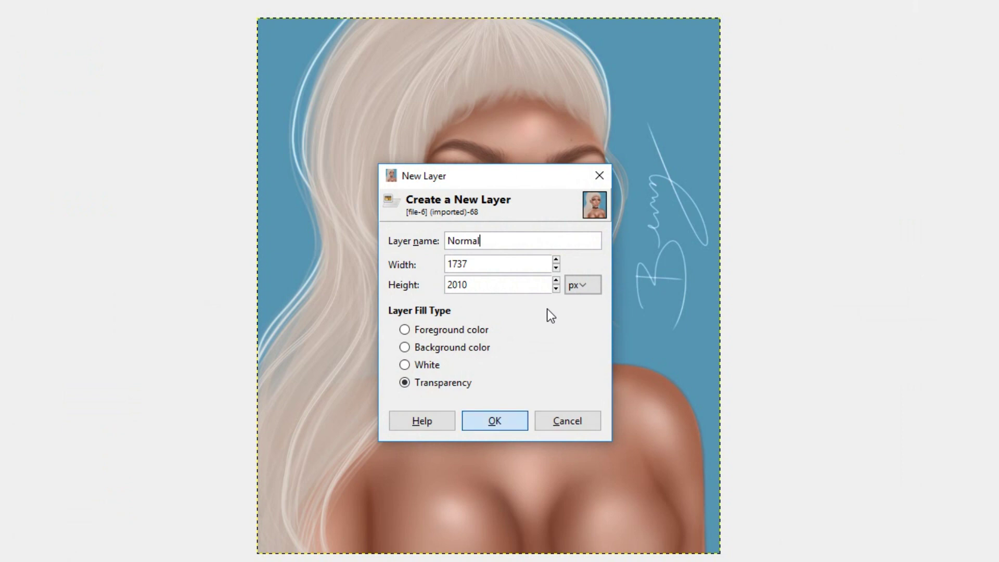
{"action": "left_click", "coordinate": [838, 71]}
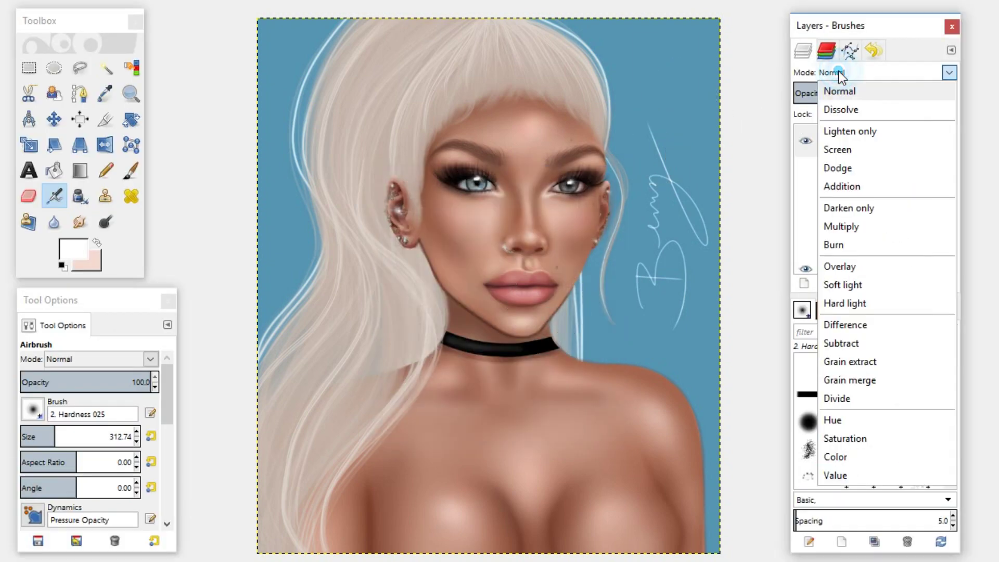
{"action": "left_click", "coordinate": [837, 89]}
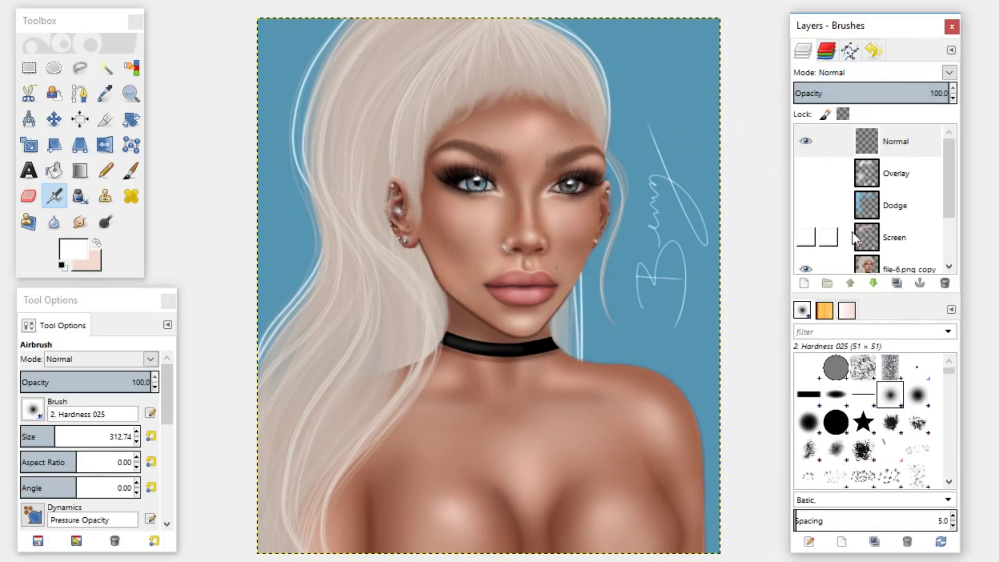
{"action": "left_click_drag", "start_coordinate": [949, 195], "coordinate": [948, 214]}
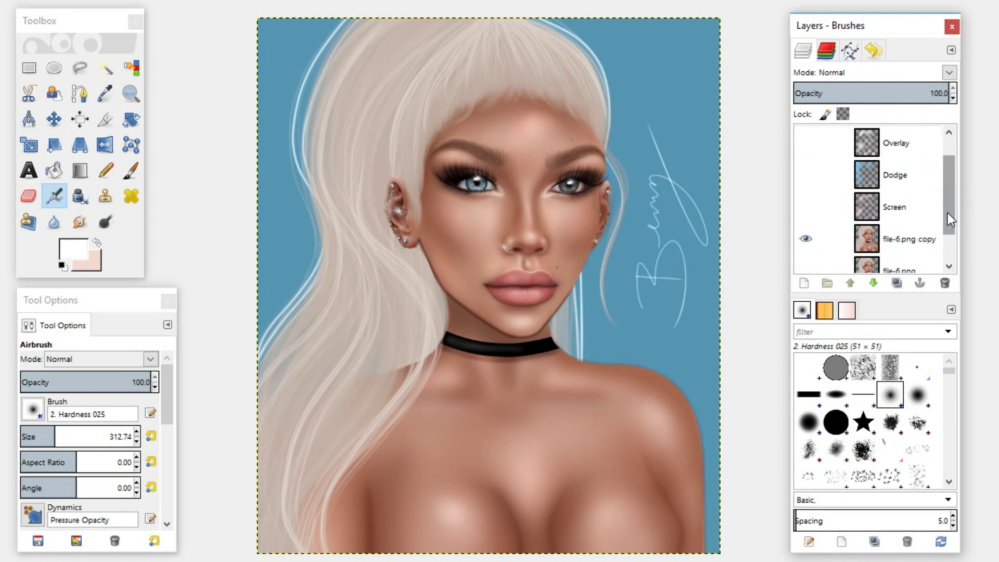
{"action": "left_click", "coordinate": [912, 232]}
Sample the portrait's skin tone and lighten it to a pale peach paint colour on the Normal layer
{"action": "left_click", "coordinate": [105, 93]}
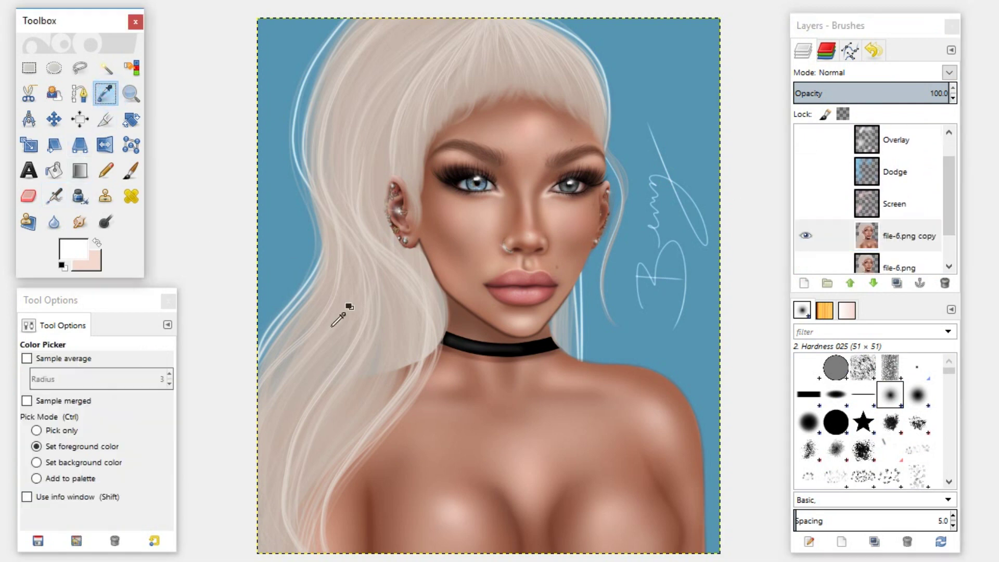
{"action": "left_click", "coordinate": [447, 378]}
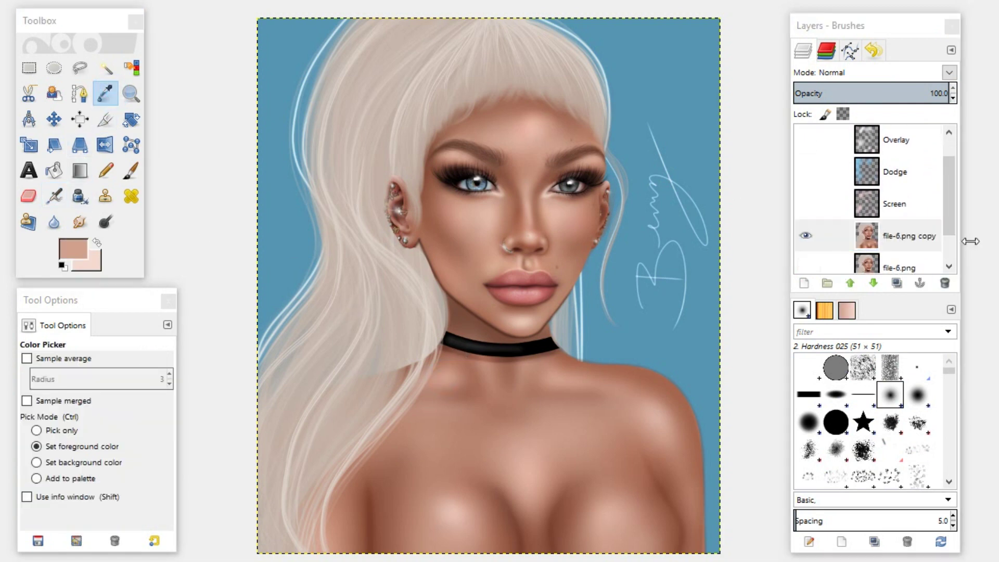
{"action": "left_click_drag", "start_coordinate": [946, 219], "coordinate": [917, 147]}
{"action": "left_click", "coordinate": [917, 147]}
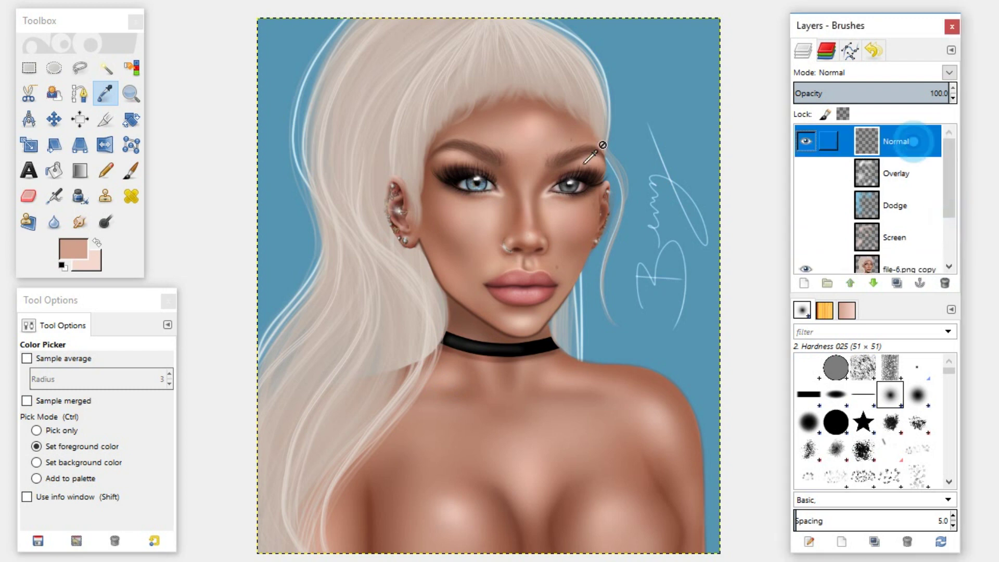
{"action": "left_click", "coordinate": [76, 248]}
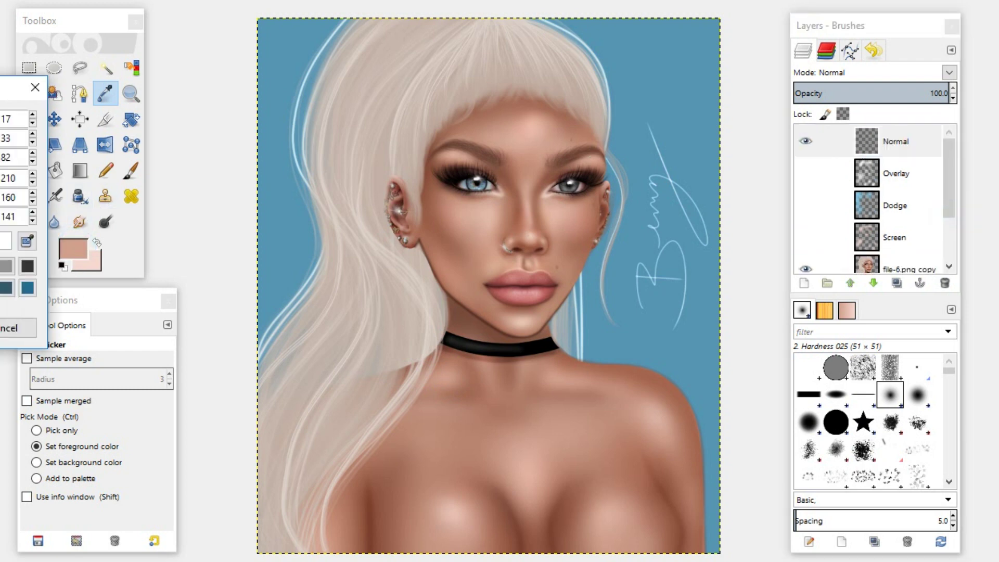
{"action": "left_click_drag", "start_coordinate": [0, 156], "coordinate": [0, 141]}
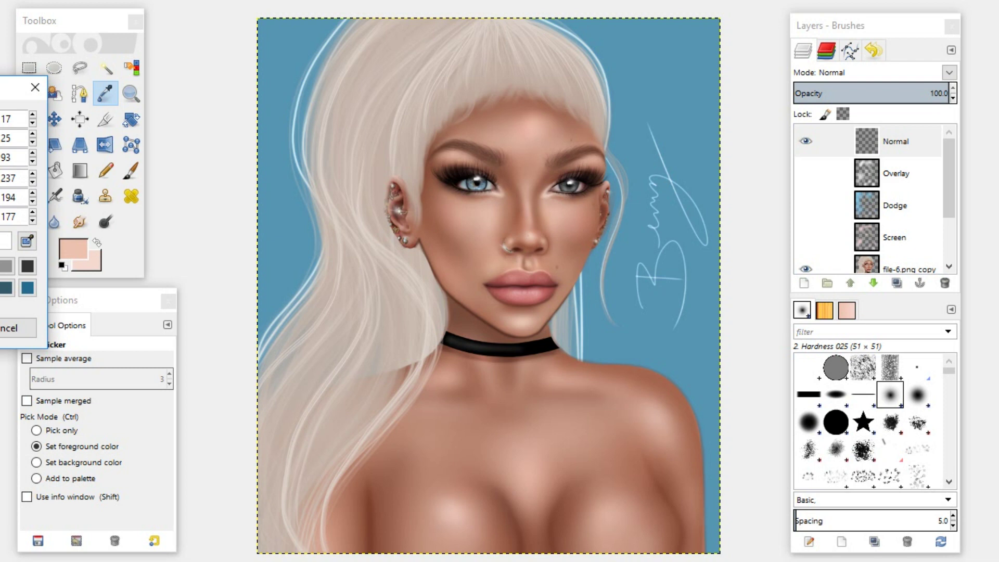
{"action": "key", "text": "Return"}
{"action": "left_click", "coordinate": [56, 197]}
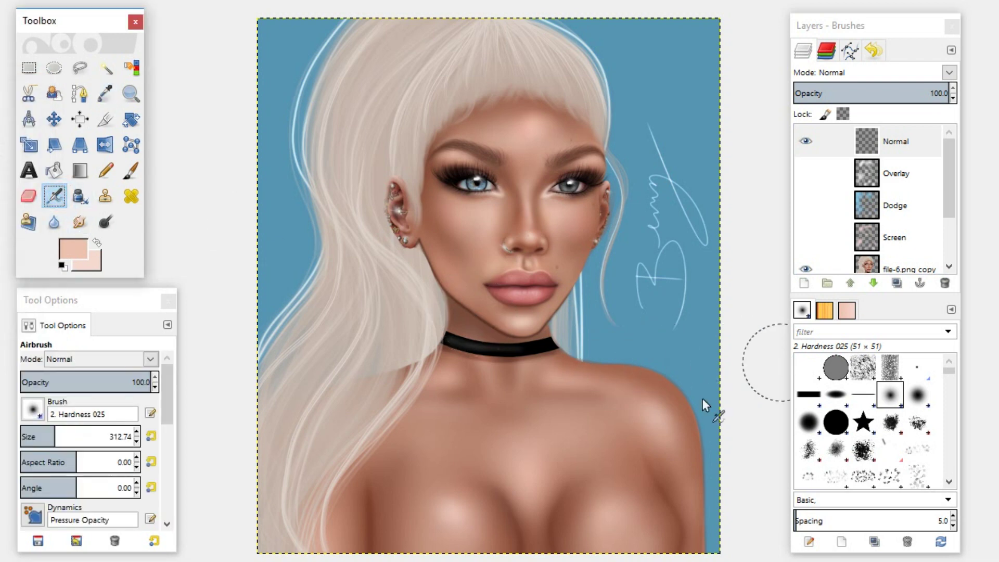
Choose the soft Hardness 025 brush for airbrushing after undoing trial strokes on the chest
{"action": "left_click_drag", "start_coordinate": [615, 512], "coordinate": [600, 519]}
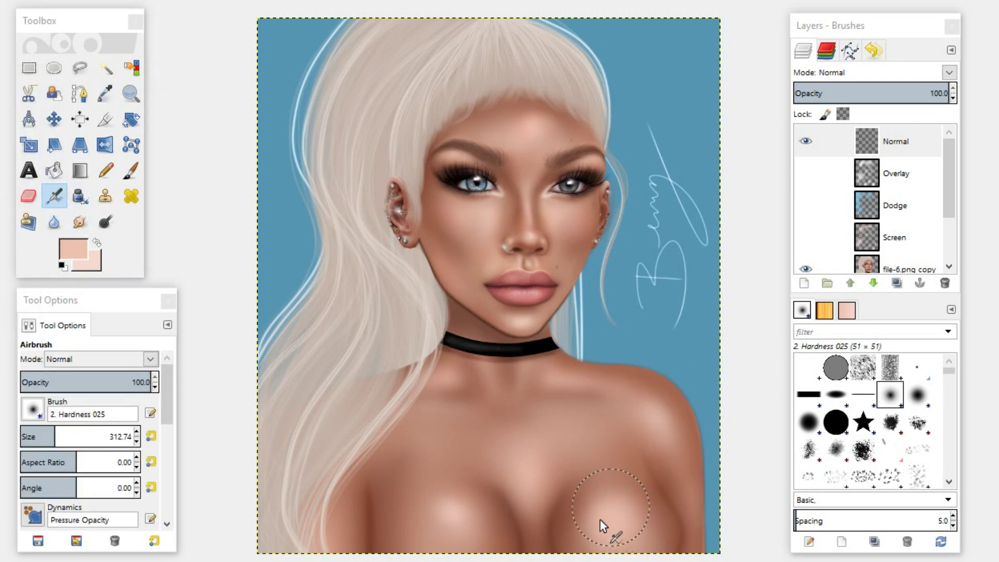
{"action": "left_click", "coordinate": [835, 423]}
{"action": "left_click", "coordinate": [131, 170]}
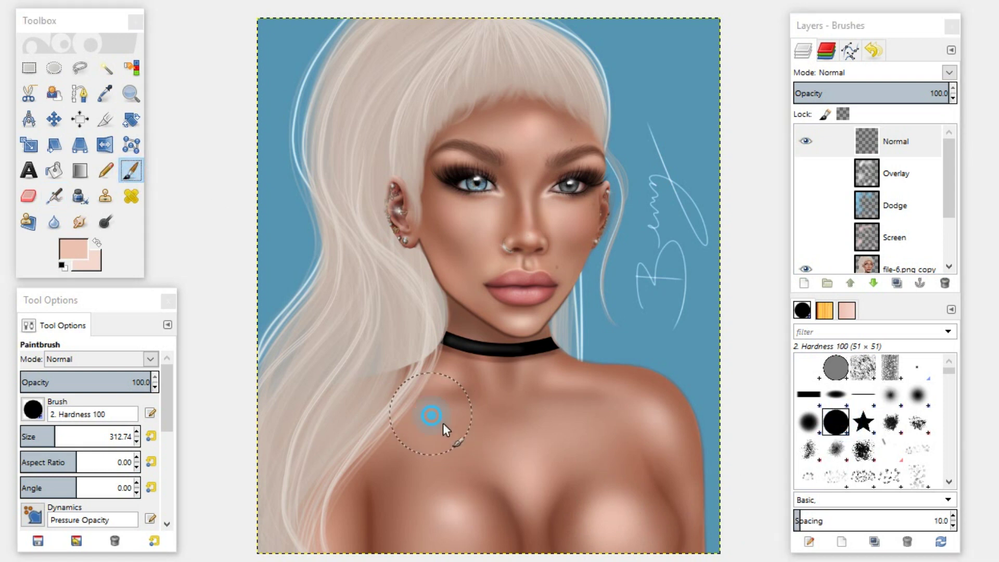
{"action": "left_click_drag", "start_coordinate": [443, 424], "coordinate": [629, 534]}
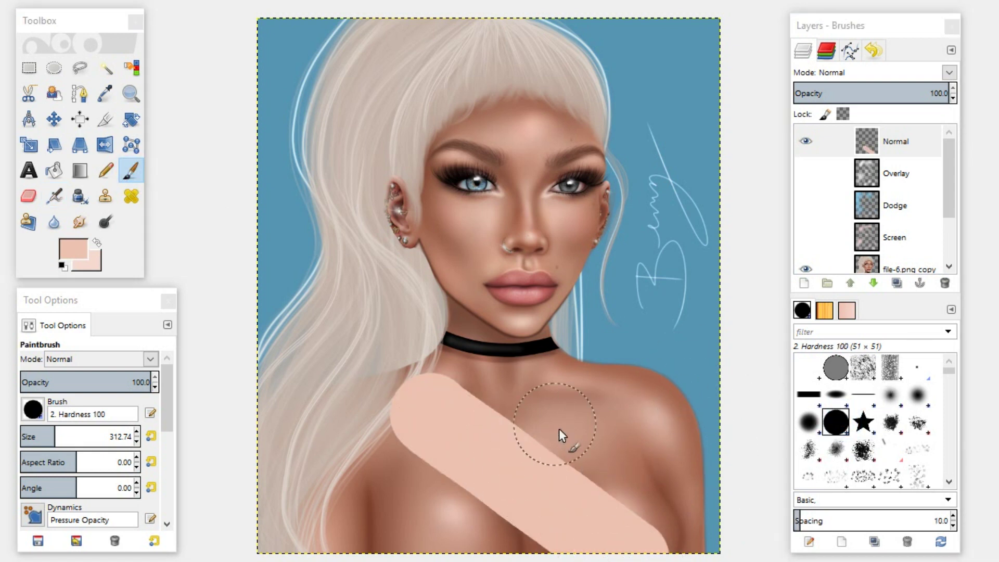
{"action": "key", "text": "ctrl+z"}
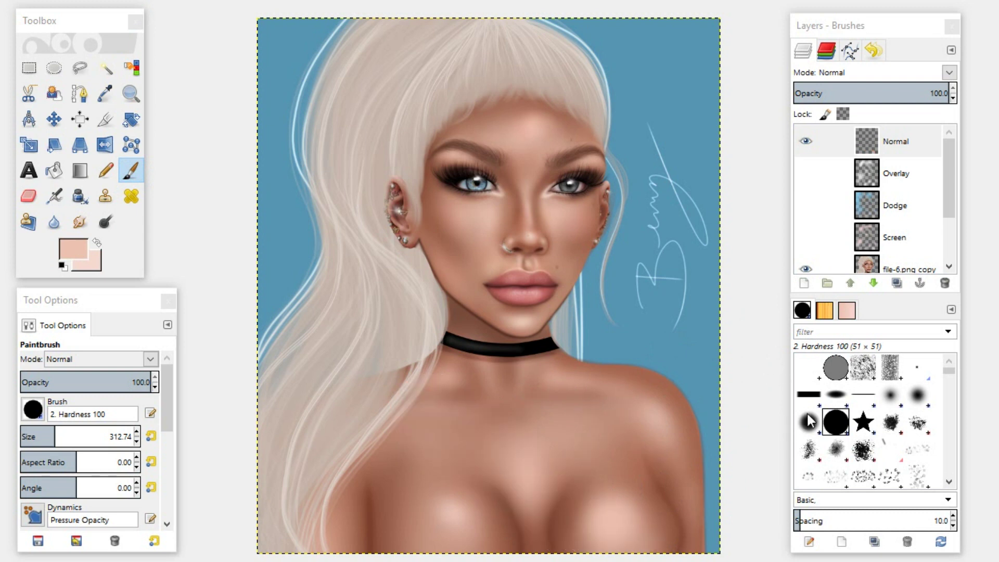
{"action": "left_click", "coordinate": [891, 397]}
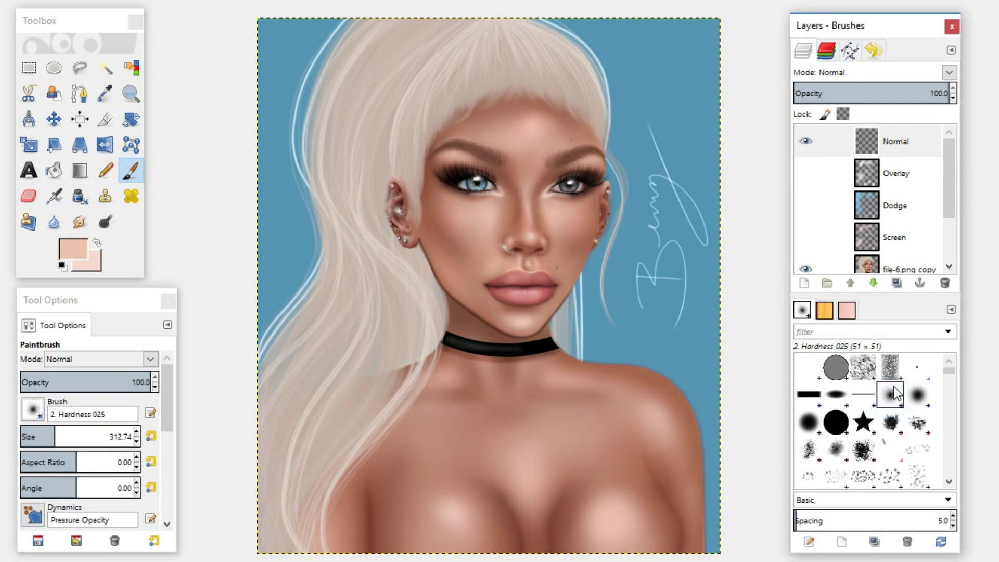
{"action": "left_click", "coordinate": [54, 196]}
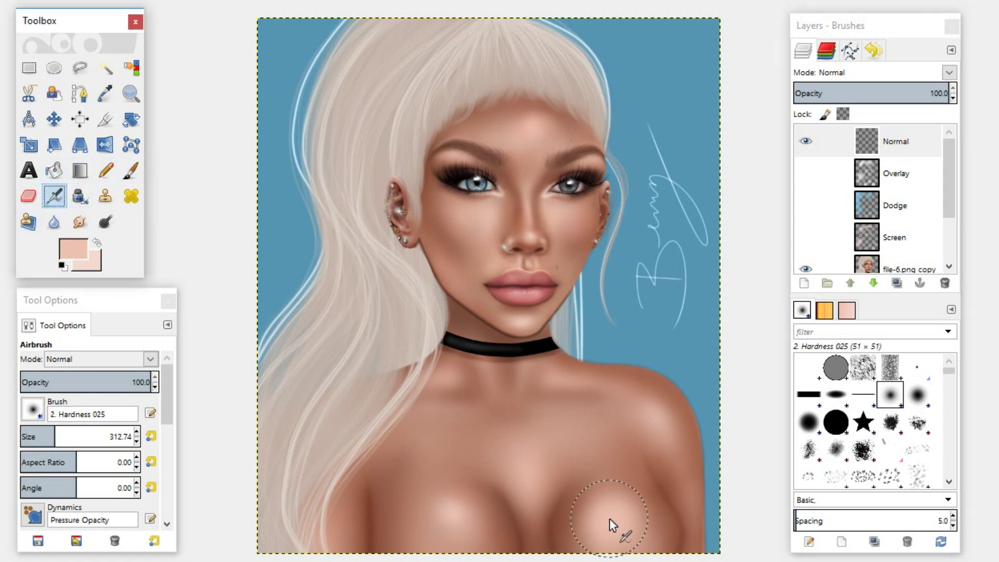
{"action": "left_click", "coordinate": [442, 511]}
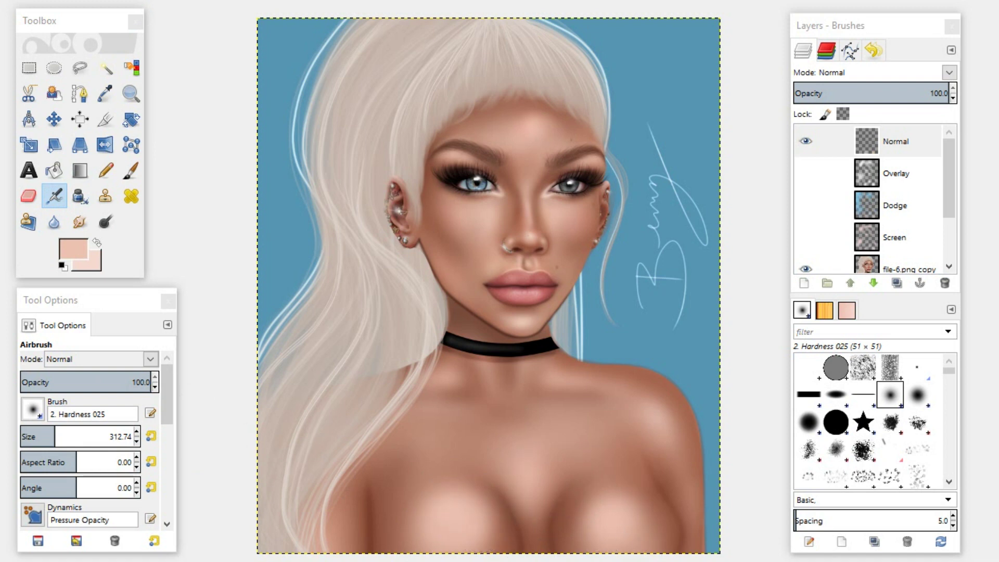
{"action": "key", "text": "ctrl+z"}
Airbrush peach highlights on the chest, shoulder and collarbone at about 73 strength
{"action": "left_click", "coordinate": [62, 432]}
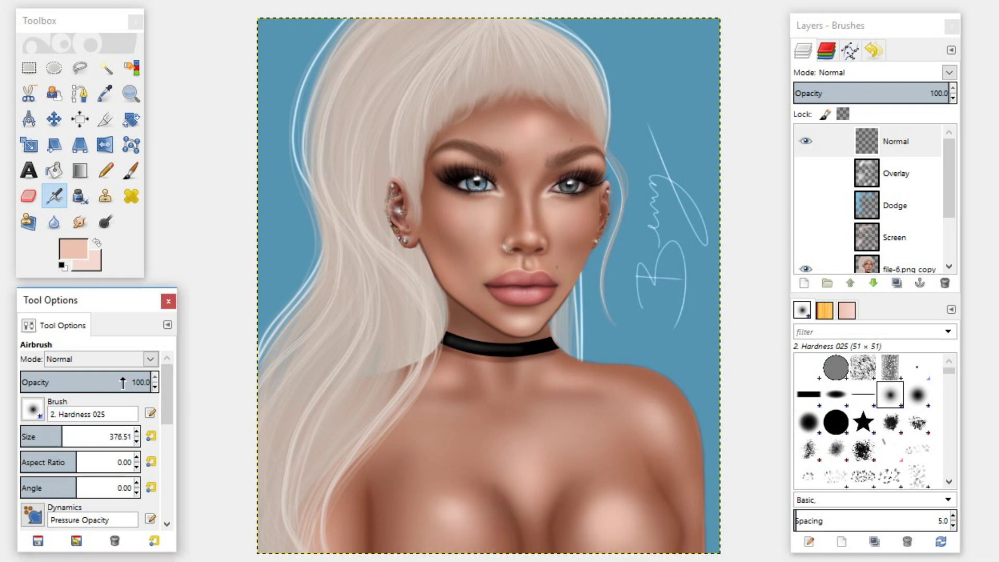
{"action": "left_click_drag", "start_coordinate": [122, 383], "coordinate": [115, 383]}
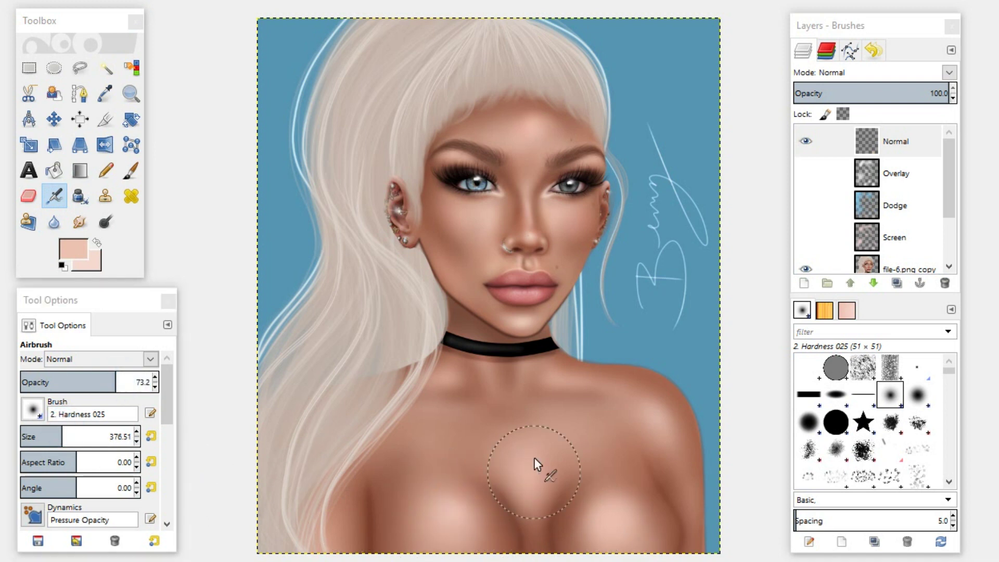
{"action": "left_click_drag", "start_coordinate": [535, 458], "coordinate": [528, 465]}
{"action": "left_click_drag", "start_coordinate": [656, 414], "coordinate": [648, 416]}
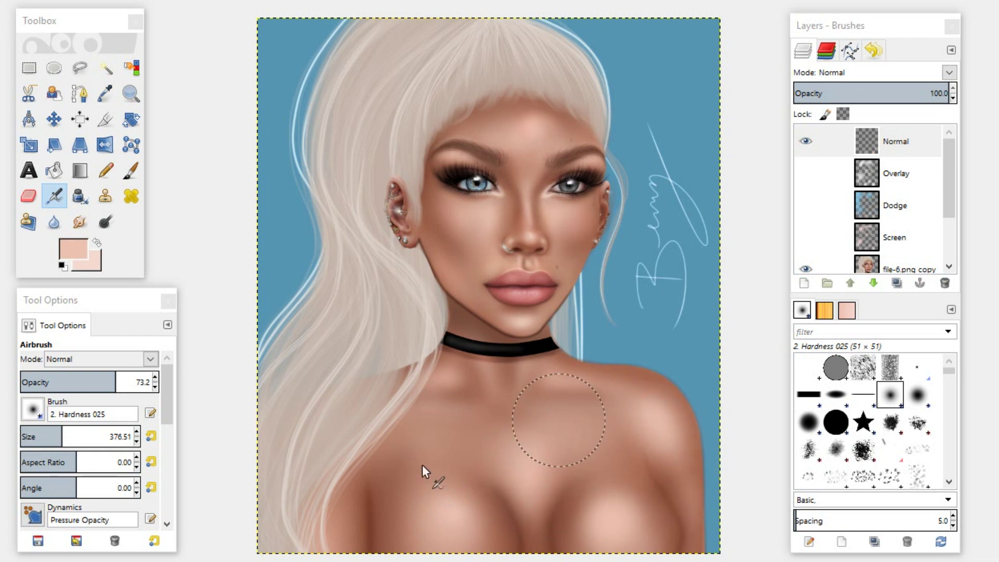
{"action": "left_click_drag", "start_coordinate": [73, 436], "coordinate": [46, 436]}
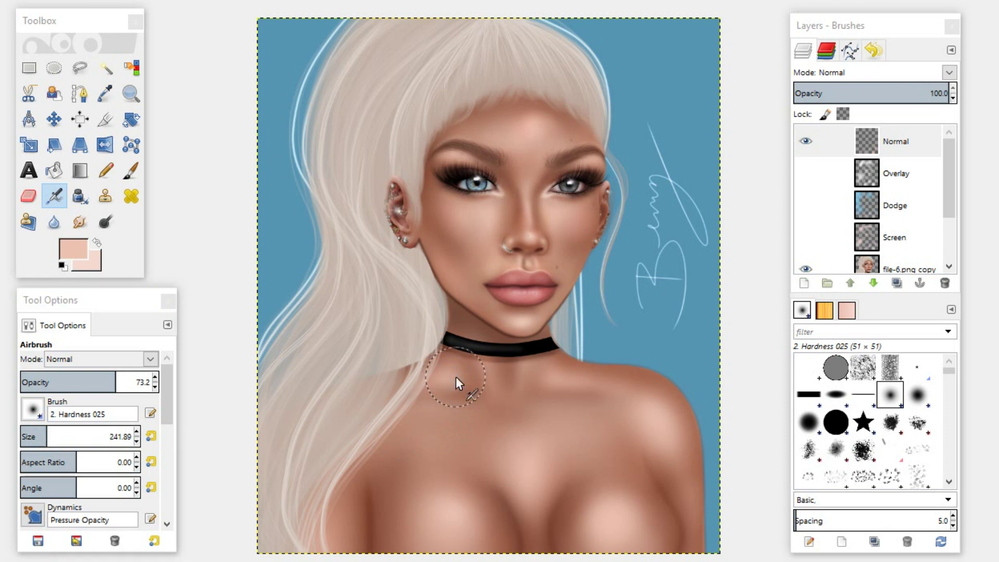
{"action": "left_click_drag", "start_coordinate": [457, 417], "coordinate": [413, 417]}
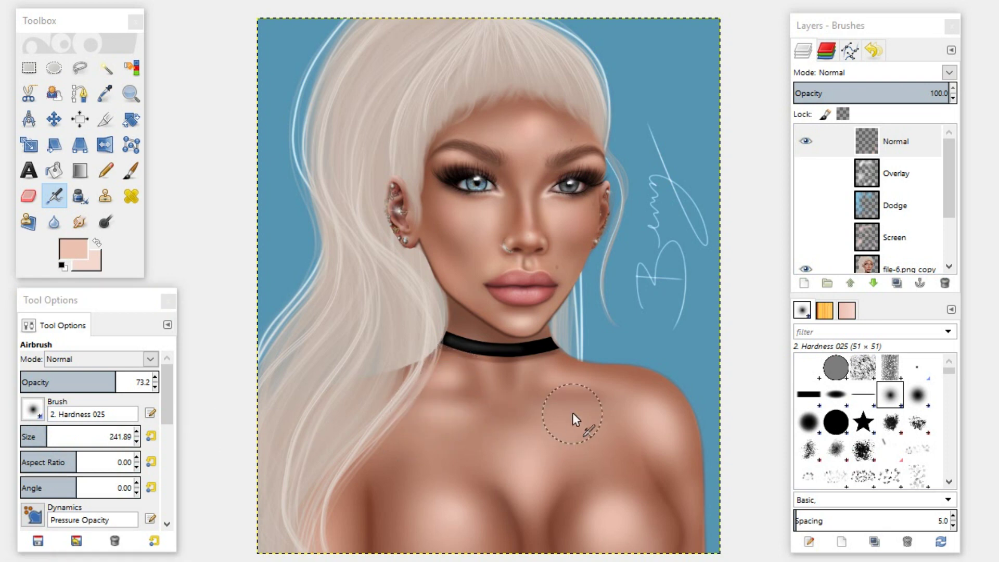
{"action": "left_click_drag", "start_coordinate": [552, 413], "coordinate": [627, 410]}
Dab peach highlights beside the choker and on the cheeks and forehead
{"action": "left_click", "coordinate": [554, 375]}
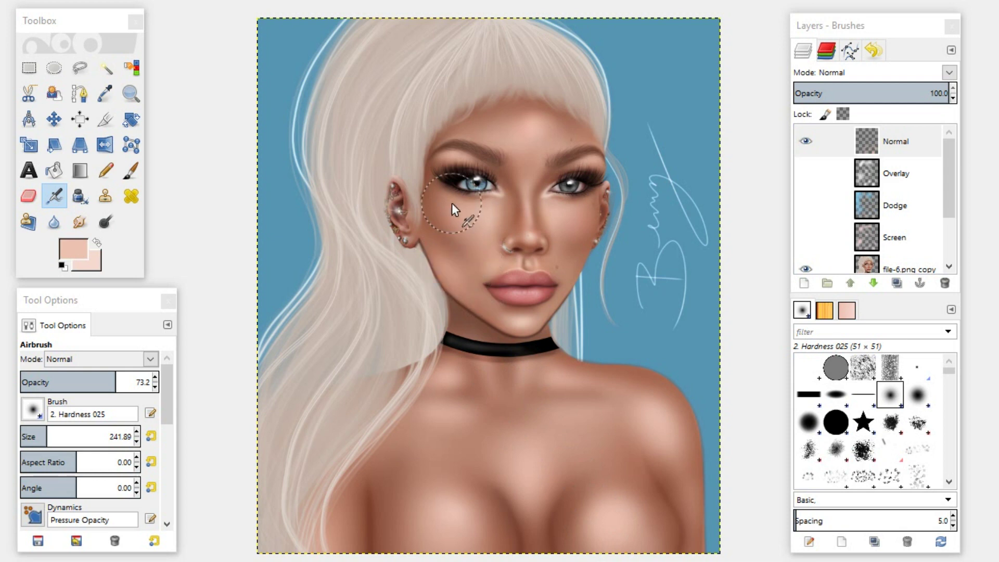
{"action": "left_click", "coordinate": [505, 186]}
{"action": "left_click", "coordinate": [524, 130]}
{"action": "left_click", "coordinate": [473, 221]}
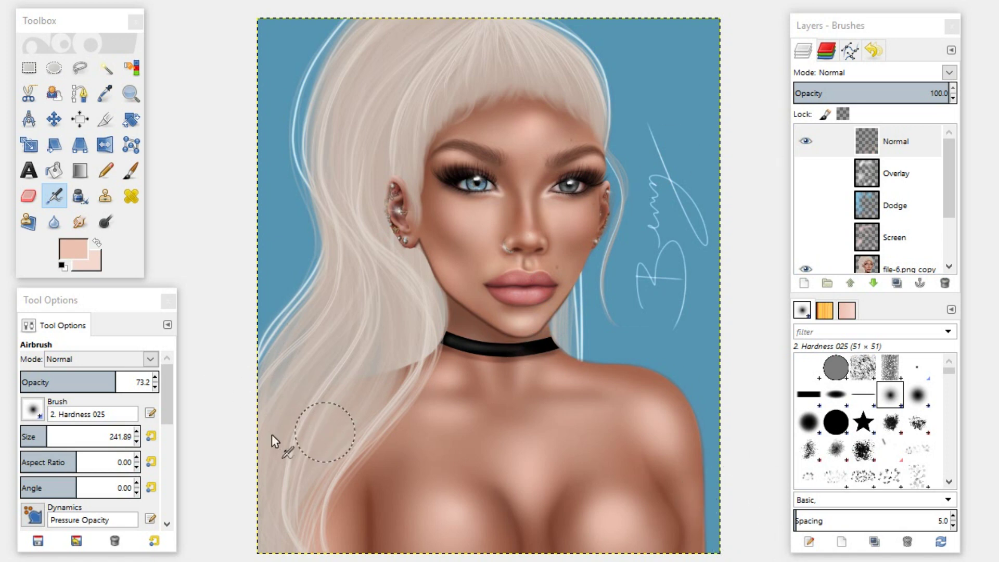
{"action": "left_click", "coordinate": [83, 251]}
Set the paint colour to white and airbrush glow on the chest, right shoulder and neck
{"action": "left_click", "coordinate": [5, 241]}
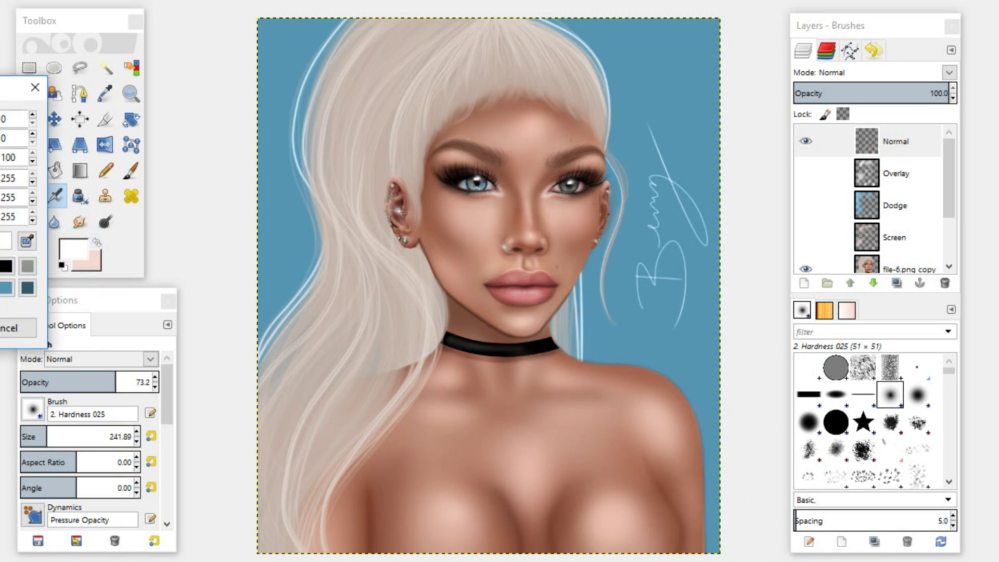
{"action": "key", "text": "Return"}
{"action": "left_click", "coordinate": [443, 519]}
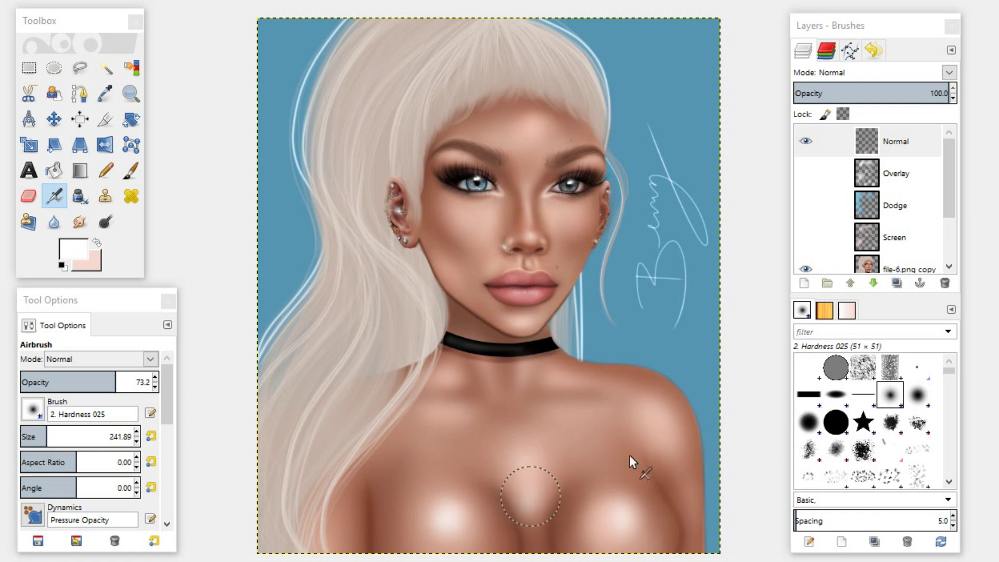
{"action": "left_click", "coordinate": [651, 420]}
{"action": "left_click", "coordinate": [451, 375]}
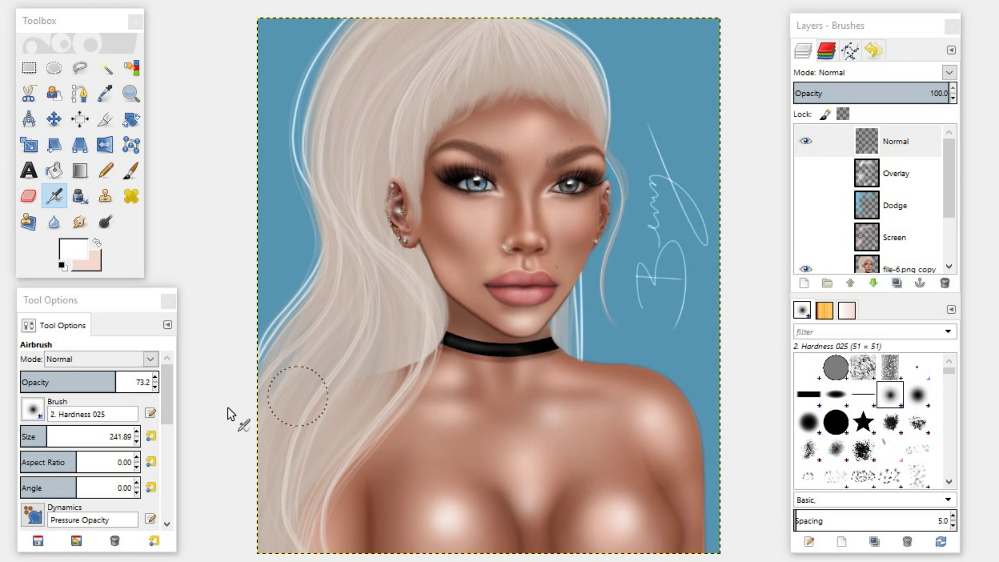
With a smaller brush, dab faint white glow on the left cheek, forehead and nose at about 38 strength
{"action": "left_click", "coordinate": [39, 436]}
{"action": "left_click", "coordinate": [445, 260]}
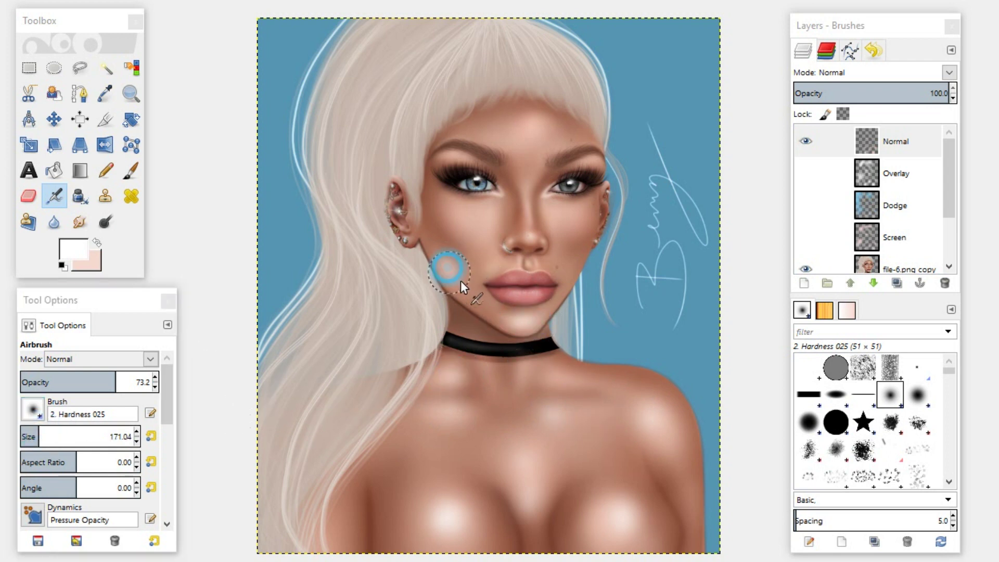
{"action": "left_click", "coordinate": [536, 127]}
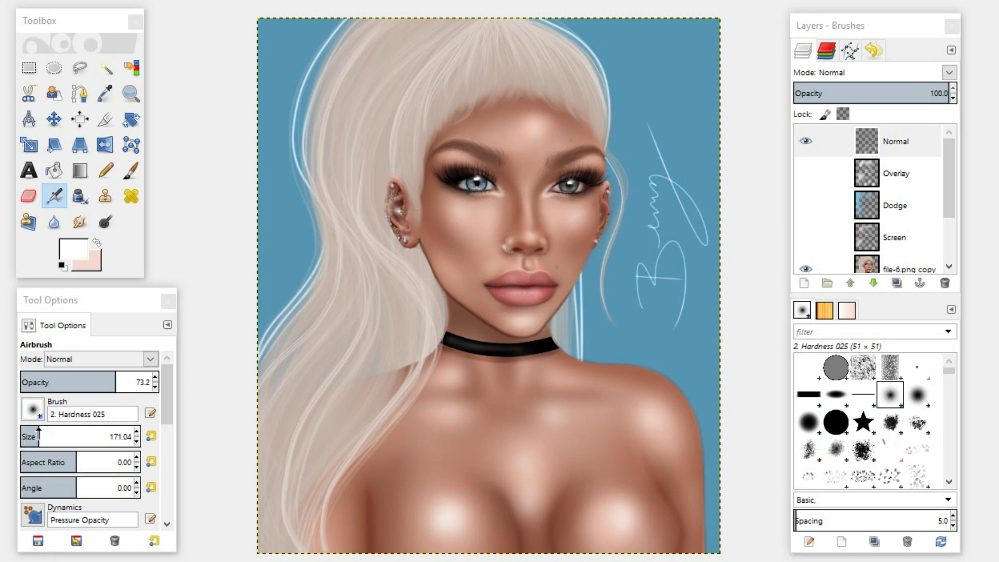
{"action": "left_click", "coordinate": [30, 436]}
{"action": "left_click_drag", "start_coordinate": [527, 235], "coordinate": [546, 248]}
{"action": "left_click", "coordinate": [70, 380]}
{"action": "left_click", "coordinate": [37, 439]}
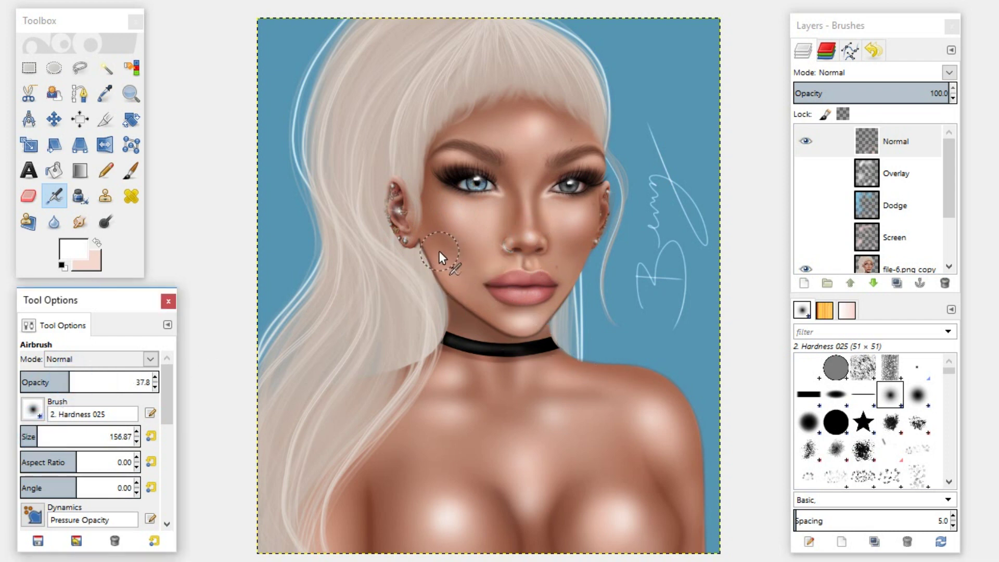
{"action": "left_click", "coordinate": [441, 260]}
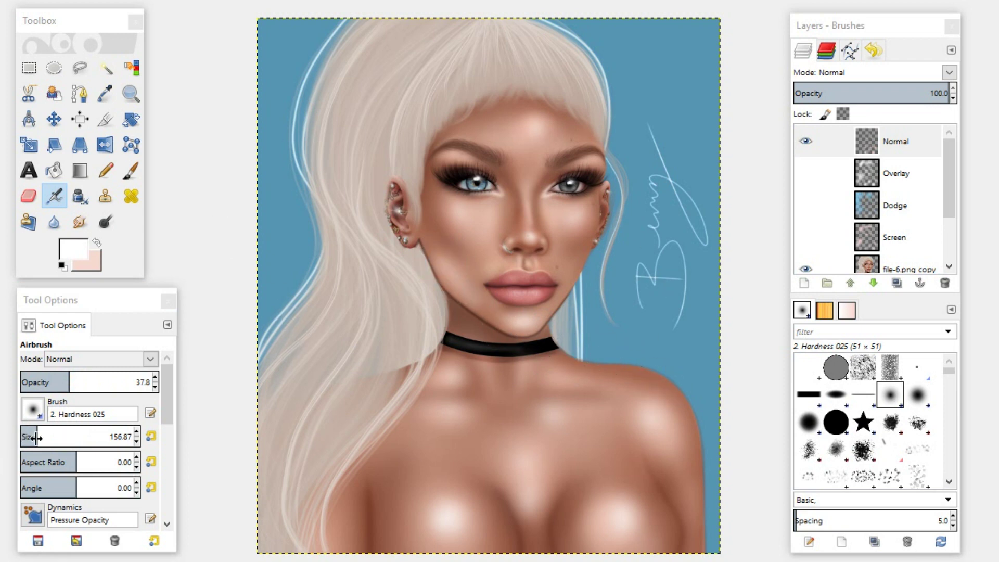
{"action": "left_click_drag", "start_coordinate": [36, 438], "coordinate": [78, 438]}
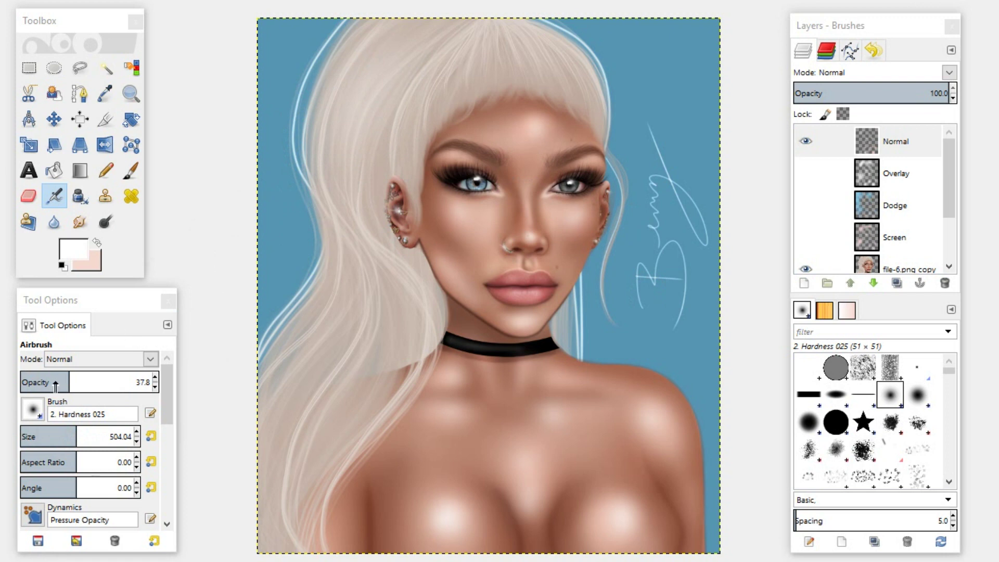
At full strength and a large brush, airbrush white glow over the left hair strands
{"action": "left_click_drag", "start_coordinate": [55, 385], "coordinate": [156, 383]}
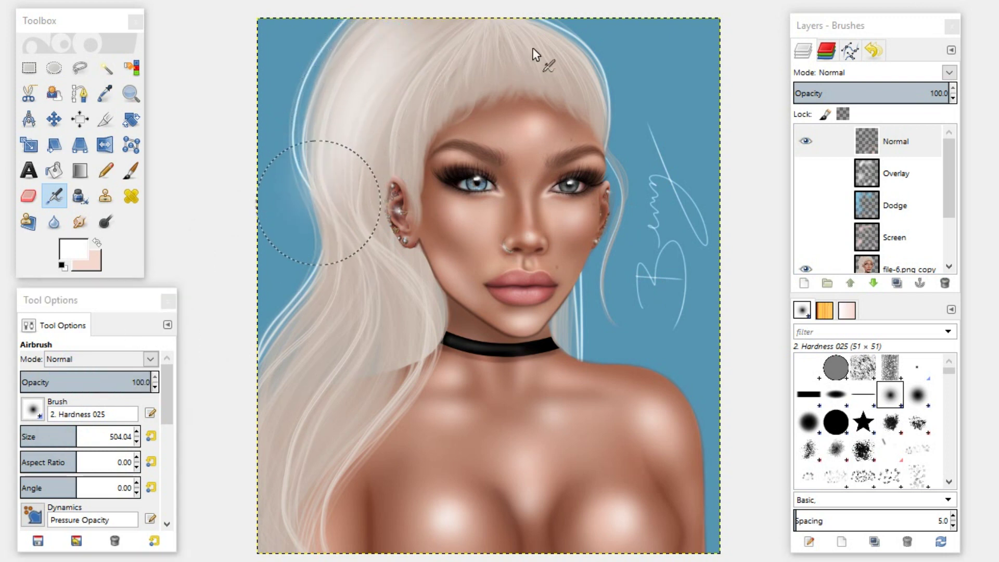
{"action": "left_click", "coordinate": [321, 297]}
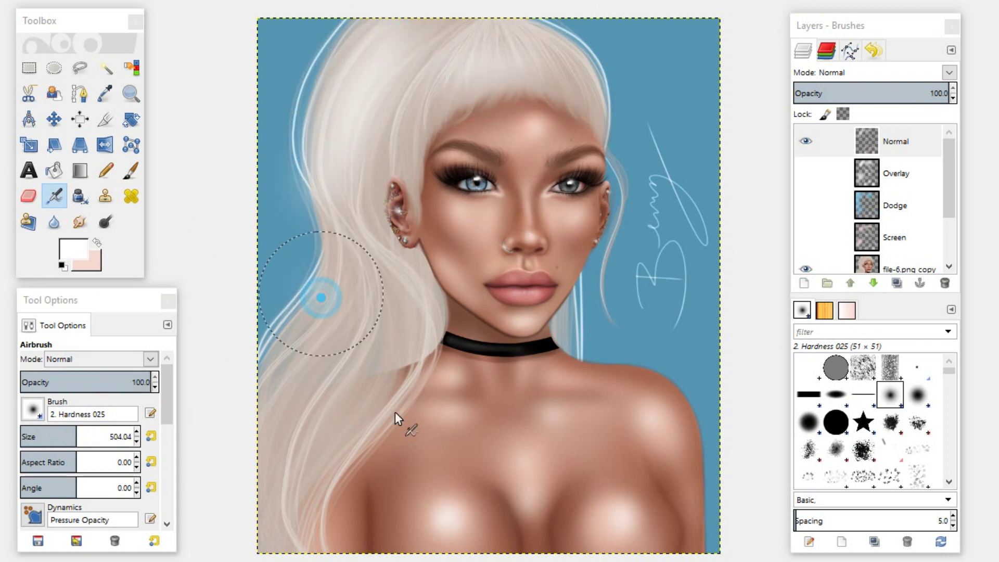
{"action": "mouse_move", "coordinate": [321, 298]}
{"action": "left_mouse_down"}
{"action": "mouse_move", "coordinate": [334, 313]}
{"action": "mouse_move", "coordinate": [313, 424]}
{"action": "left_mouse_up"}
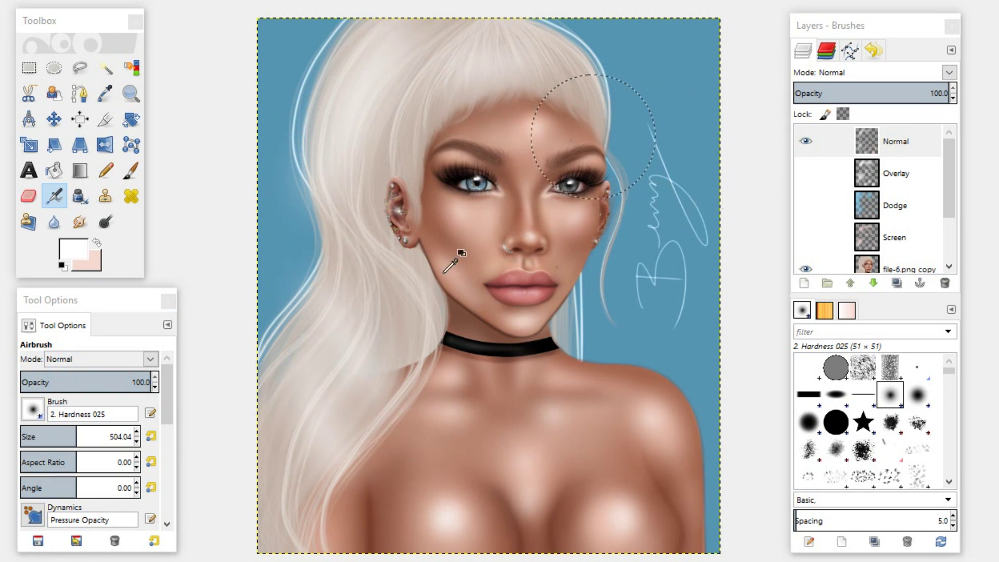
{"action": "left_click_drag", "start_coordinate": [93, 436], "coordinate": [86, 436]}
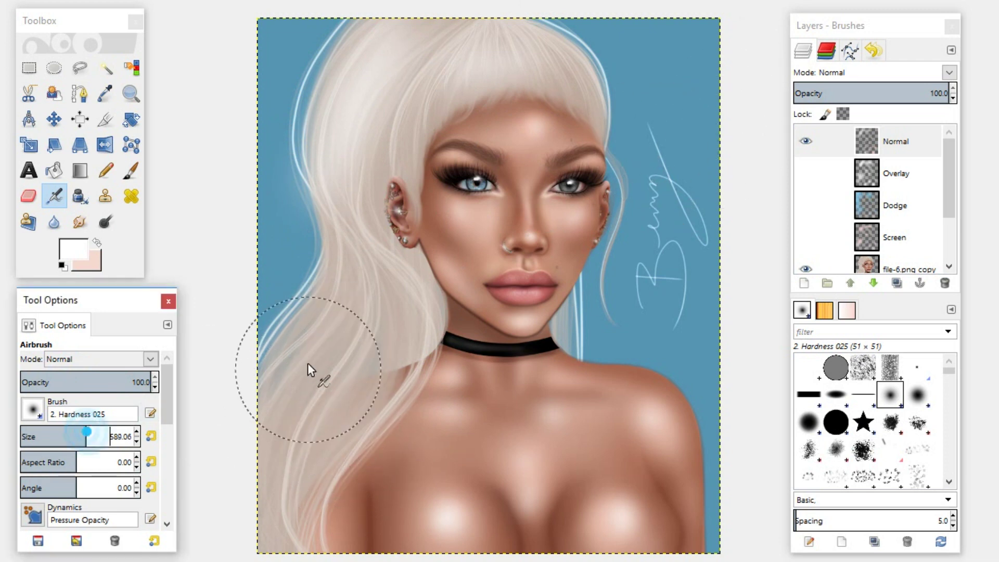
{"action": "left_click_drag", "start_coordinate": [357, 423], "coordinate": [342, 393]}
{"action": "left_click_drag", "start_coordinate": [297, 333], "coordinate": [291, 381]}
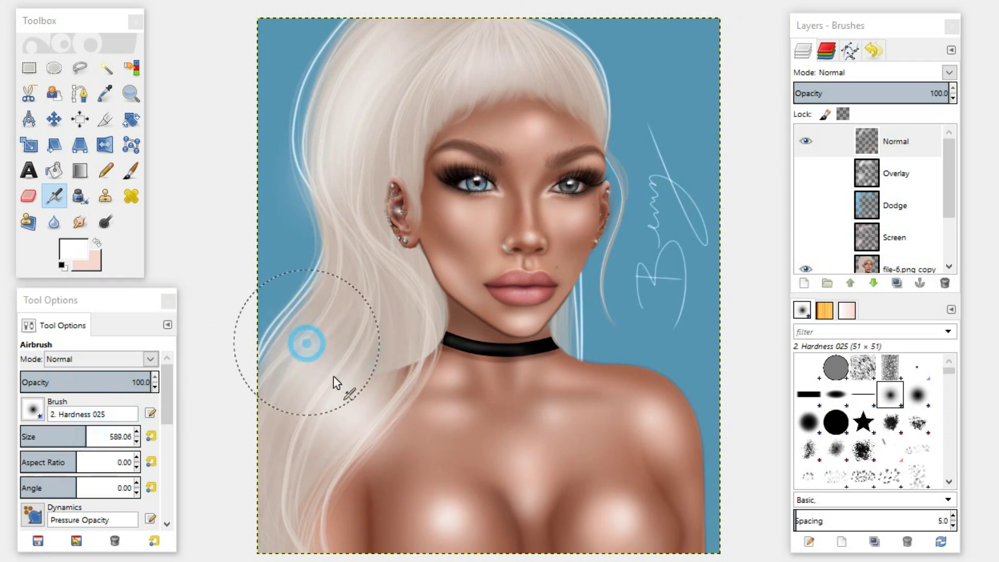
{"action": "left_click", "coordinate": [79, 223]}
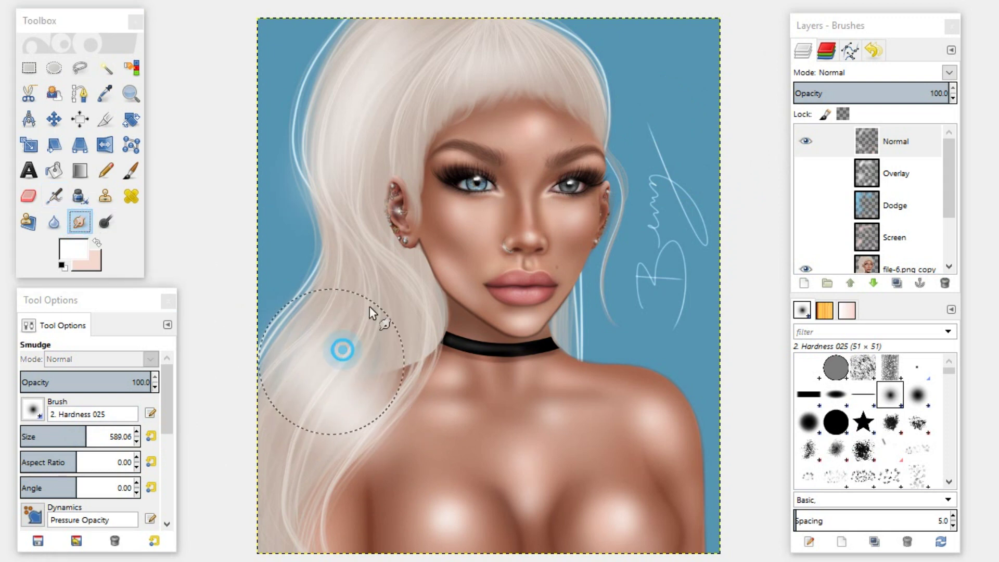
Smudge the lower-left hair strands, then toggle the Normal layer off and on to compare
{"action": "left_click_drag", "start_coordinate": [341, 350], "coordinate": [373, 328]}
{"action": "left_click_drag", "start_coordinate": [367, 363], "coordinate": [419, 307]}
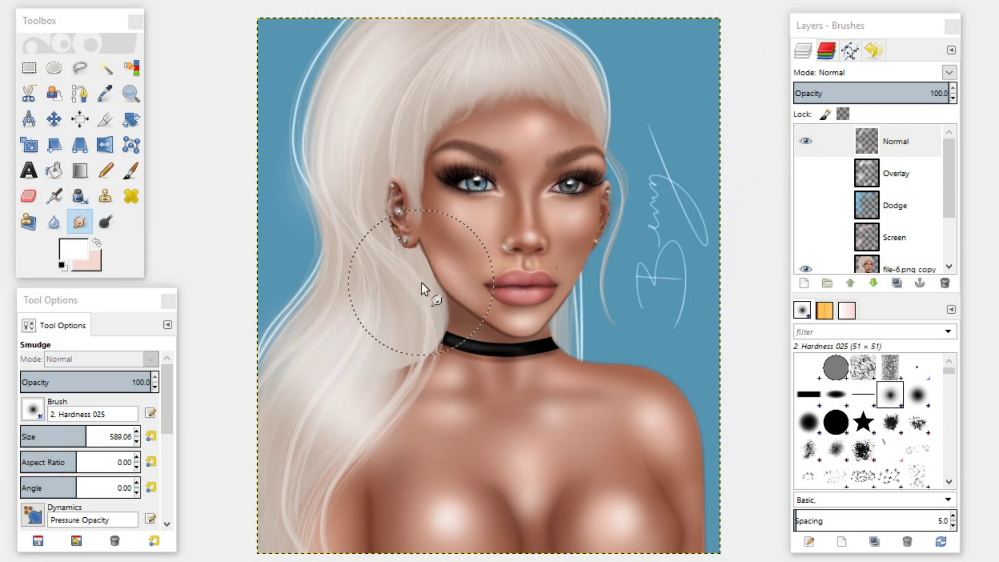
{"action": "left_click_drag", "start_coordinate": [328, 410], "coordinate": [285, 544]}
{"action": "mouse_move", "coordinate": [312, 435]}
{"action": "left_mouse_down"}
{"action": "mouse_move", "coordinate": [245, 457]}
{"action": "mouse_move", "coordinate": [232, 536]}
{"action": "left_mouse_up"}
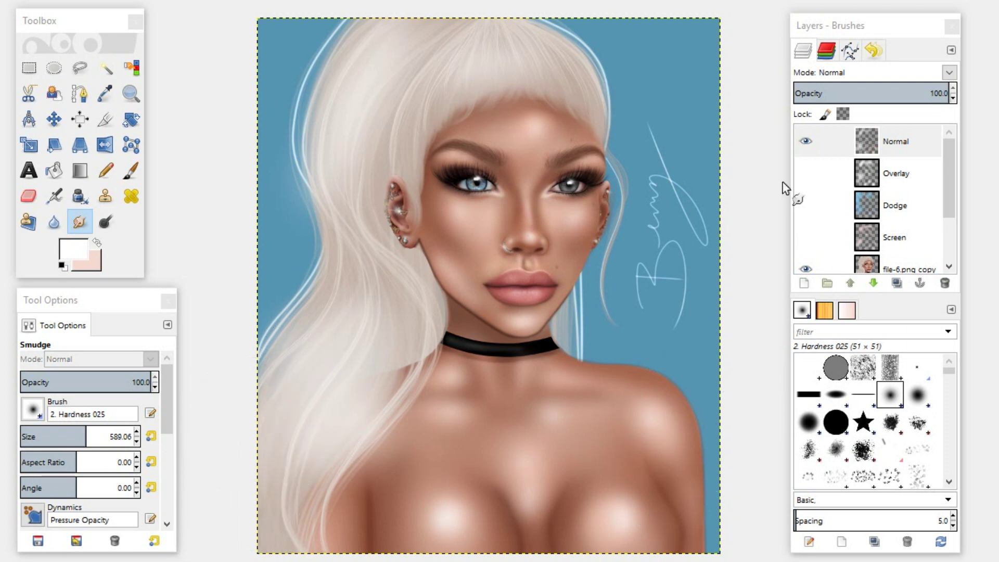
{"action": "left_click", "coordinate": [803, 141]}
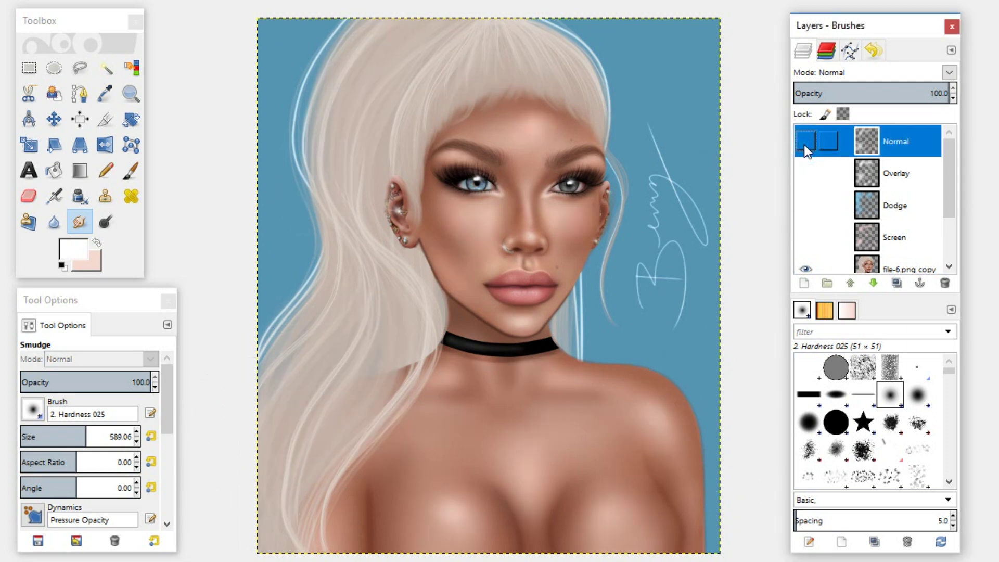
{"action": "left_click", "coordinate": [804, 141]}
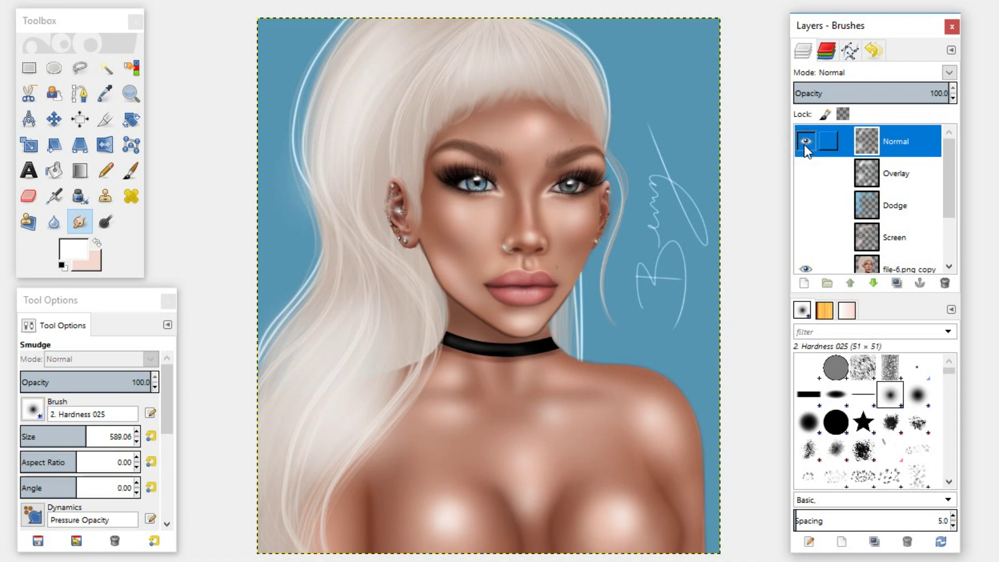